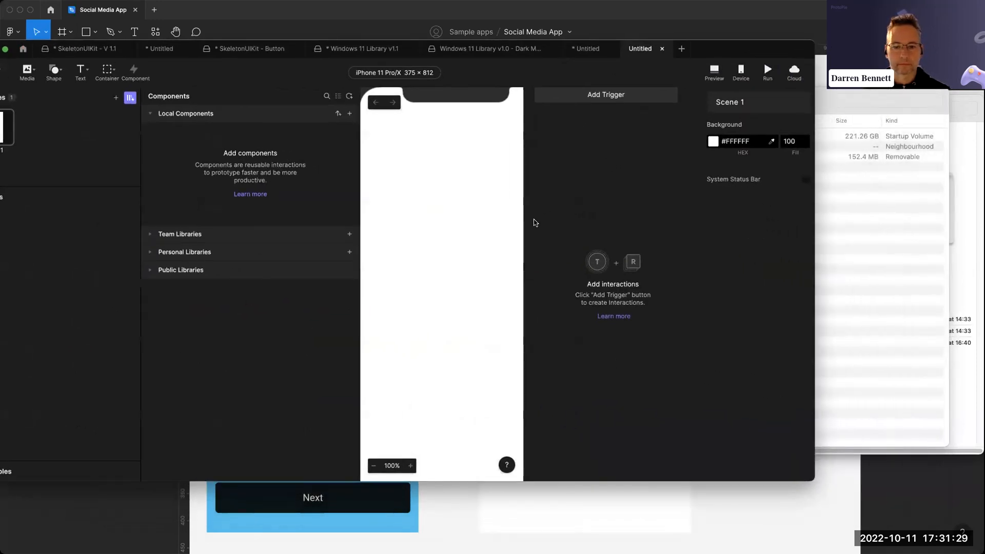
Widen the canvas area and draw a circle about 89 by 89 near X 134, Y 270 in Scene 1.
left_click_drag(524, 222, 608, 222)
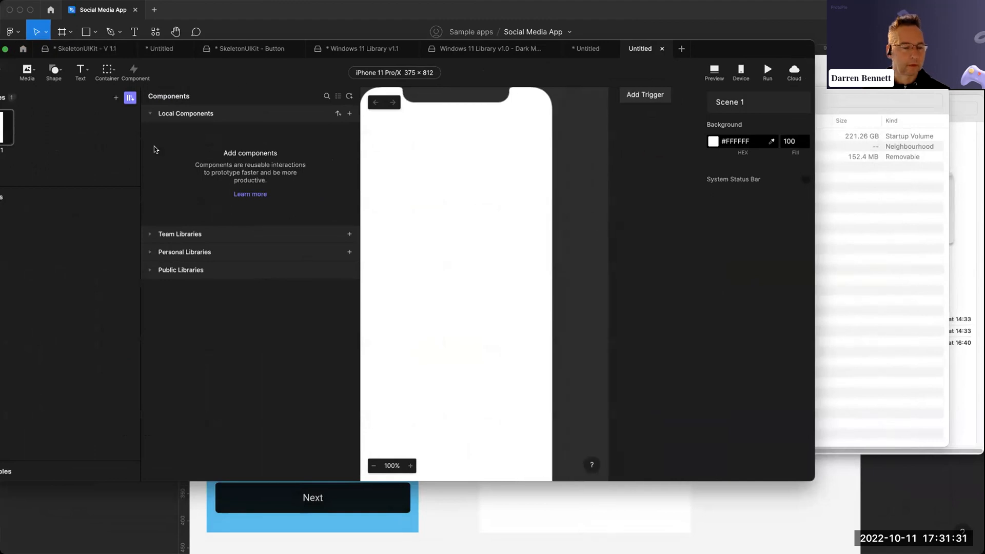
left_click(55, 82)
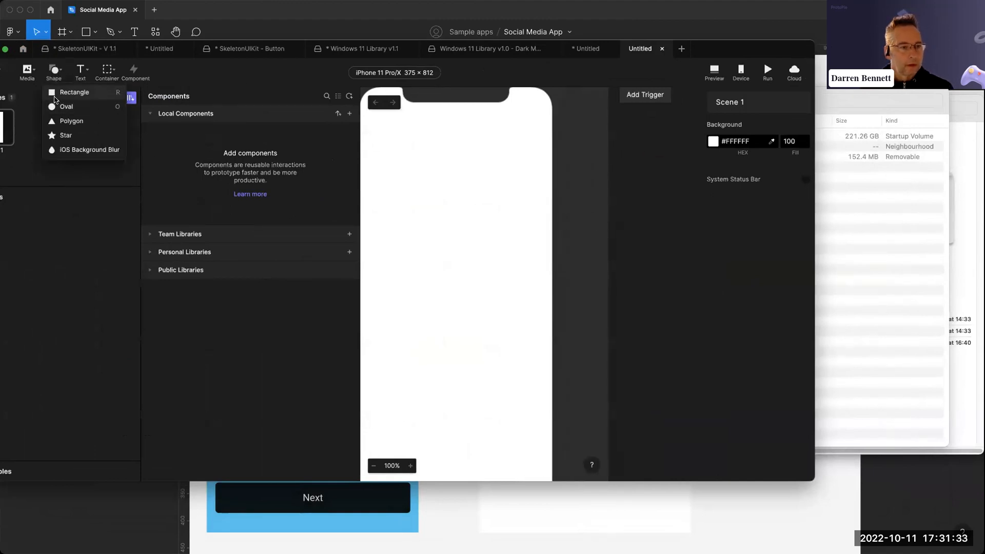
left_click(57, 108)
mouse_move(451, 227)
left_mouse_down()
mouse_move(484, 273)
mouse_move(433, 270)
mouse_move(429, 251)
left_mouse_up()
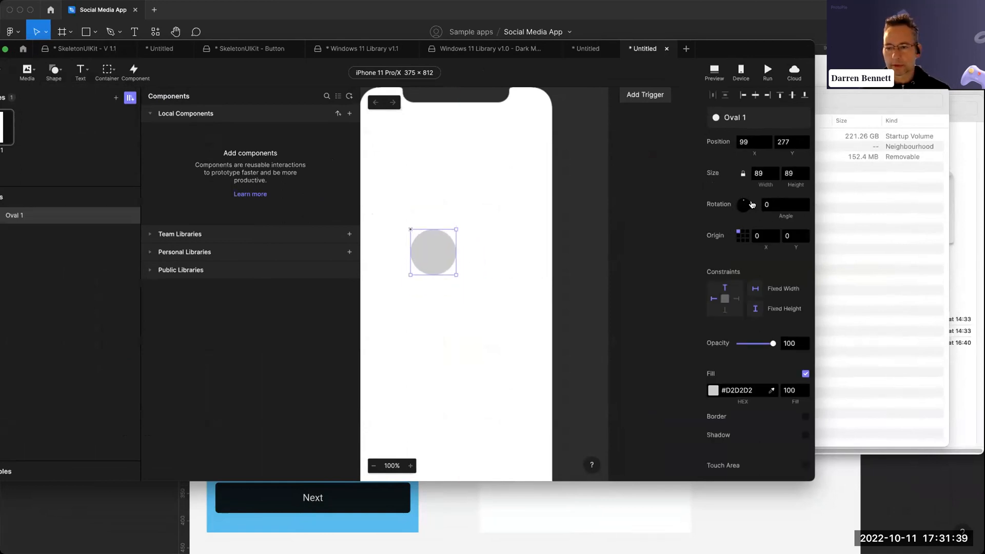
left_click_drag(426, 257, 448, 252)
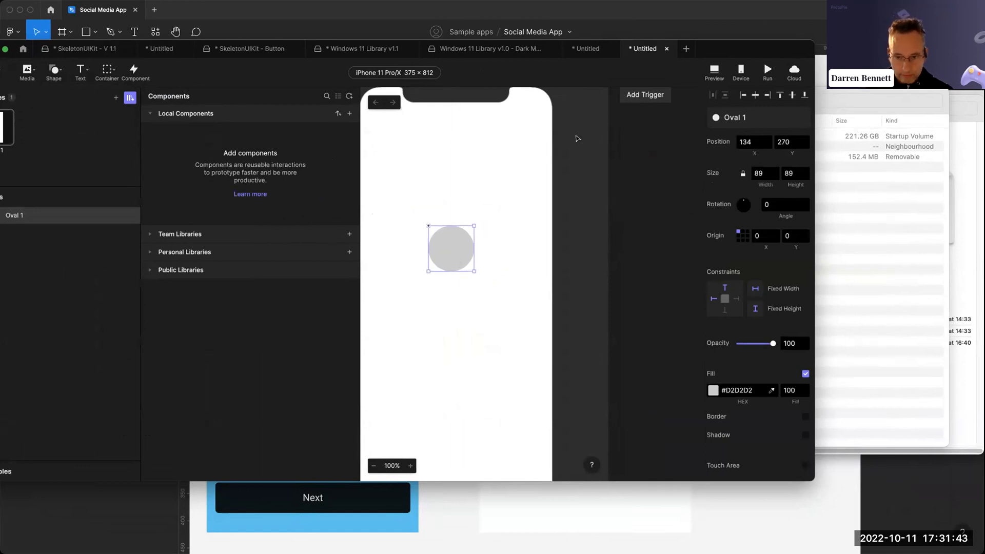
Add a Start trigger to Scene 1 and open its list of responses.
left_click(642, 97)
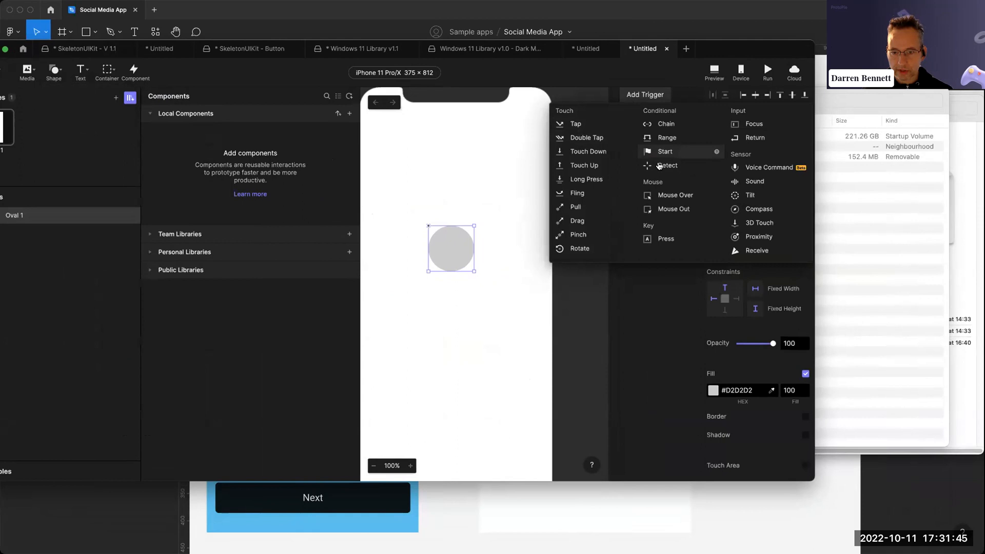
left_click(663, 152)
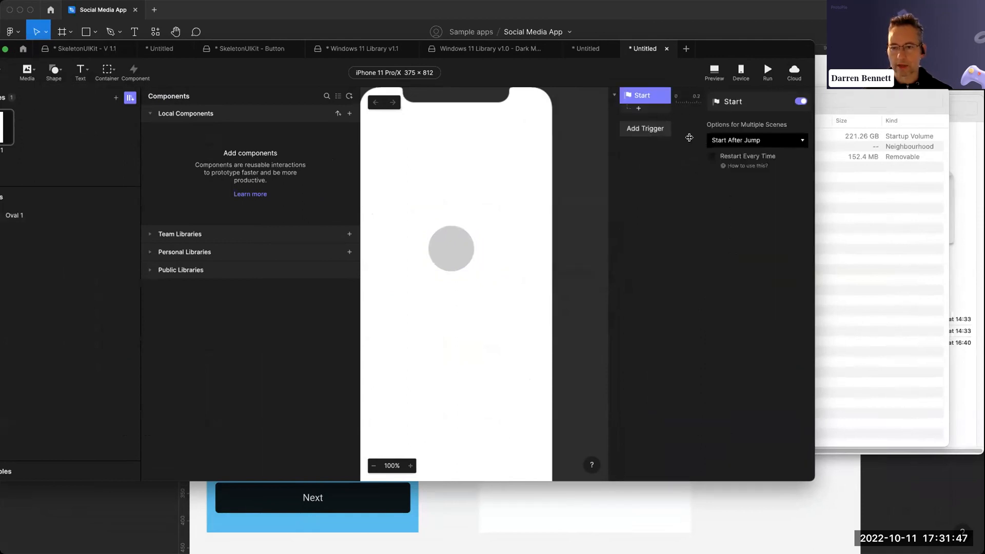
left_click(639, 108)
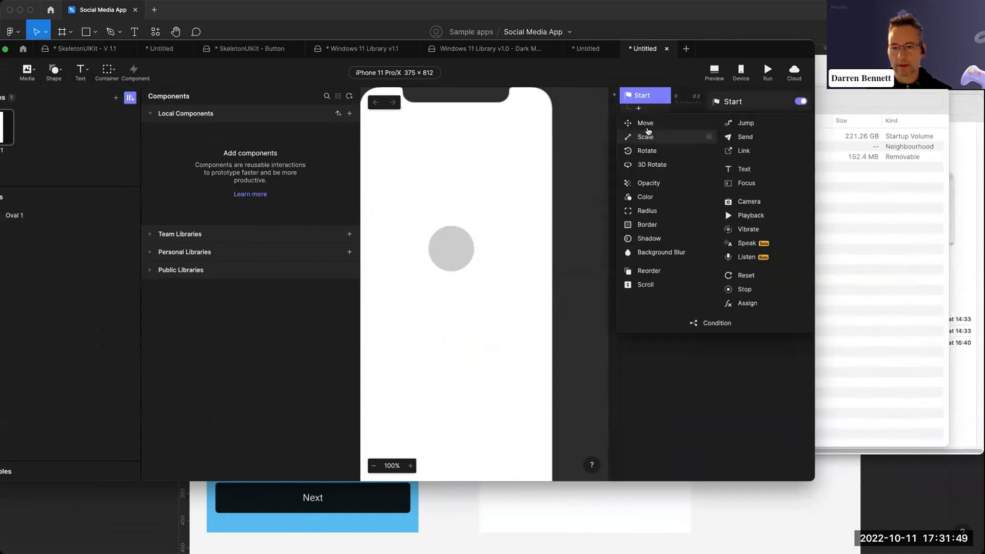
Delete the circle from the scene.
left_click(457, 253)
left_click(457, 253)
key("Delete")
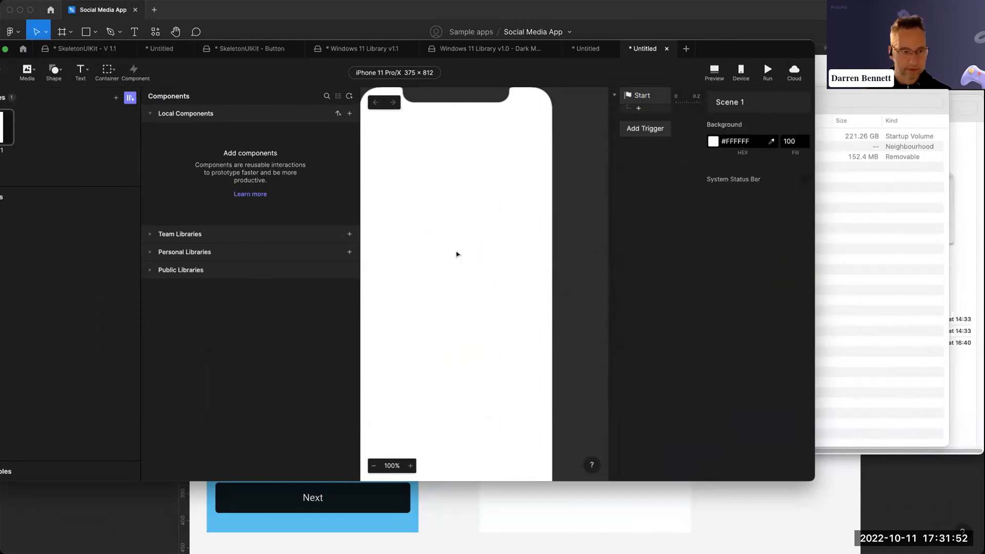
Draw a five-pointed star about 128 by 128 and position it around X 124, Y 315 on the screen.
left_click(54, 71)
left_click(85, 136)
left_click_drag(432, 239, 497, 306)
left_click_drag(457, 272, 450, 281)
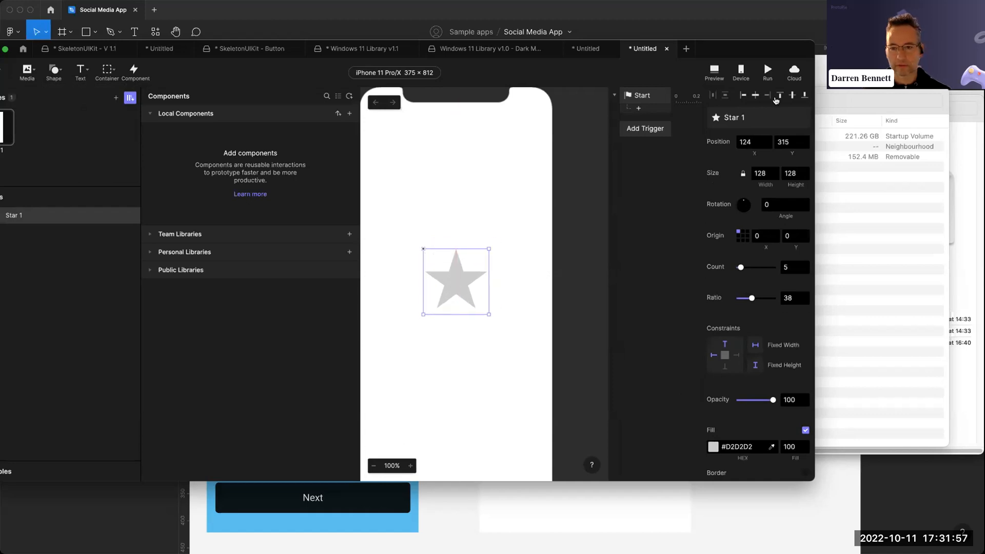
Add a Rotate response under the Start trigger and target it at the Star 1 layer.
left_click(642, 95)
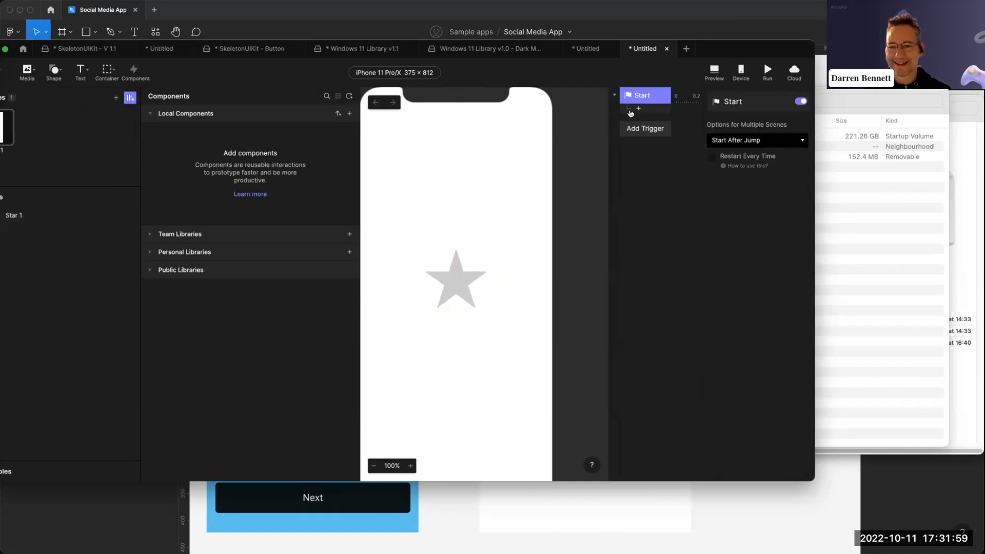
left_click(631, 115)
left_click(647, 150)
left_click(761, 119)
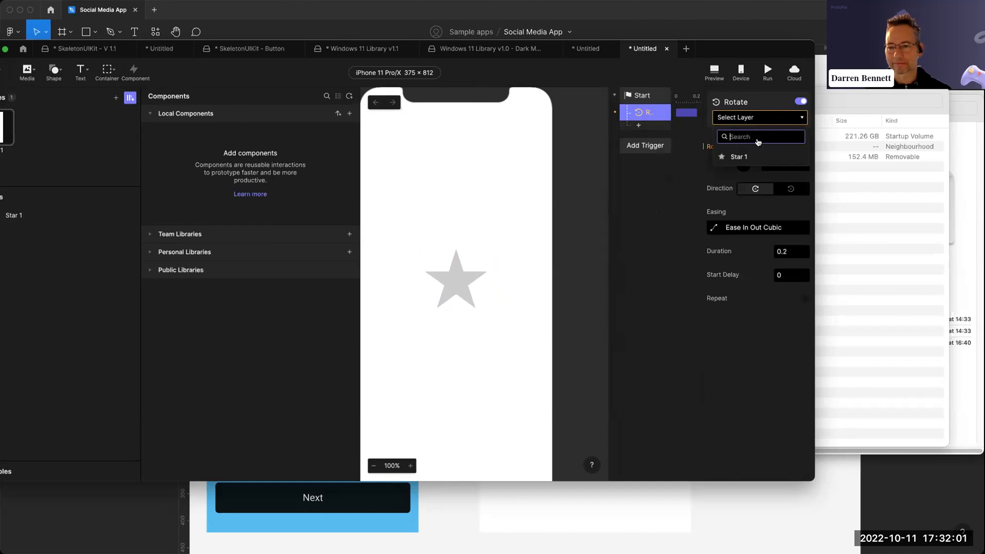
left_click(755, 157)
Keep the rotation type as Rotate By and set its angle to 360.
left_click(768, 151)
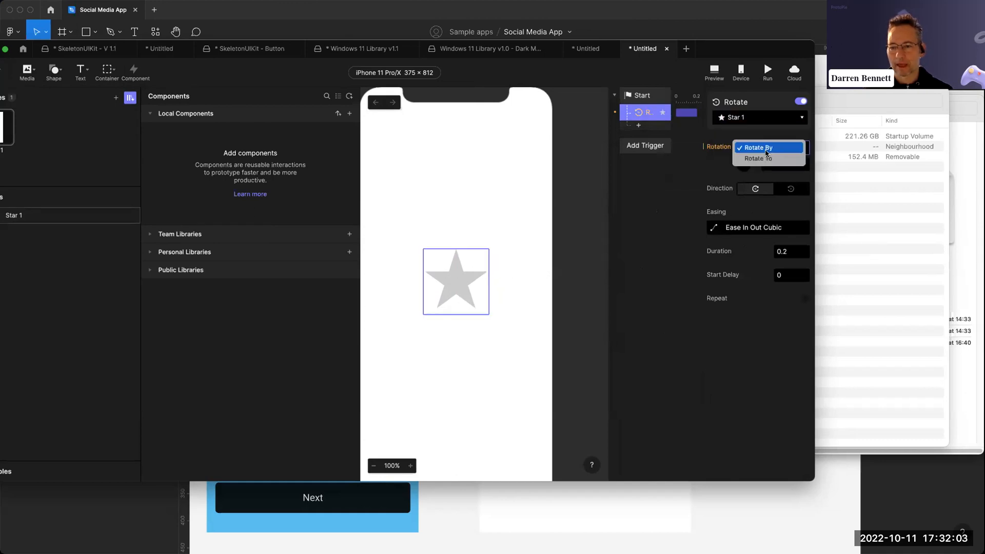
left_click(774, 148)
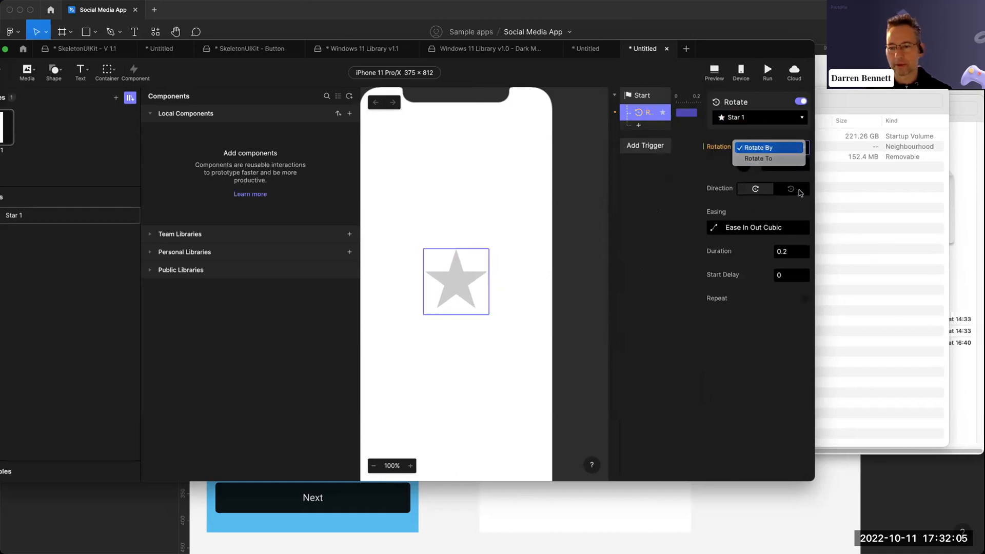
left_click(783, 161)
type("360")
key("Return")
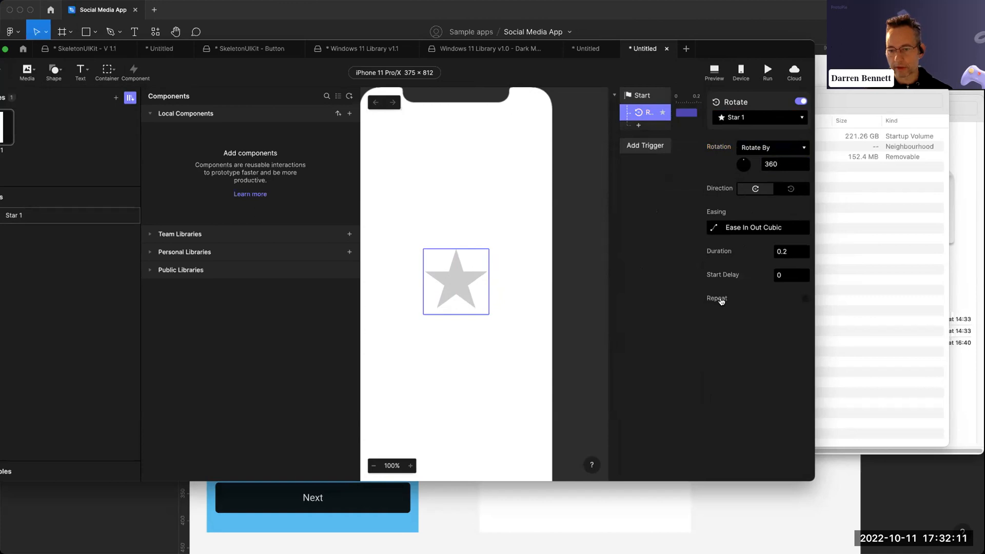
Turn on Repeat for the Rotate response with Infinite Repeat and an interval of 0 seconds.
left_click(804, 298)
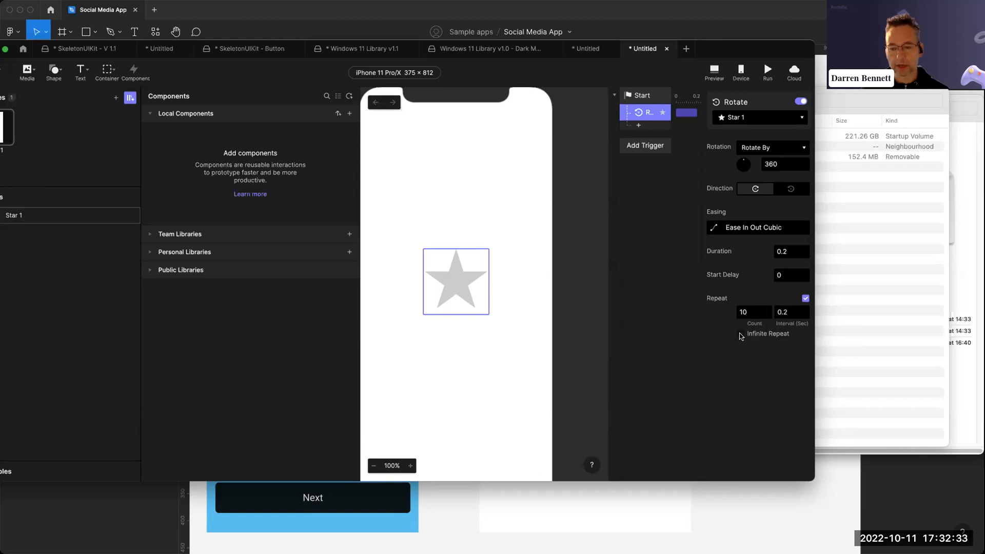
left_click(740, 334)
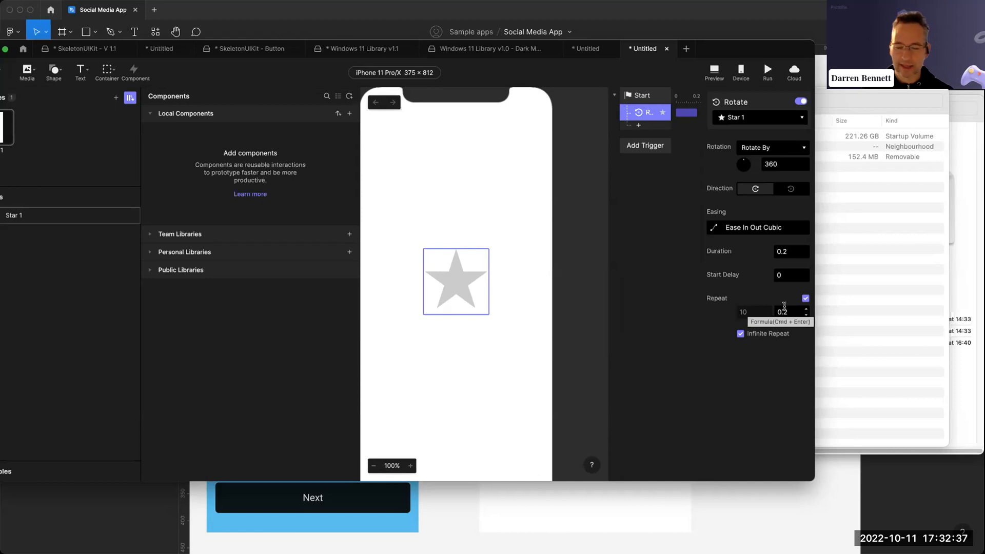
left_click_drag(792, 311, 768, 313)
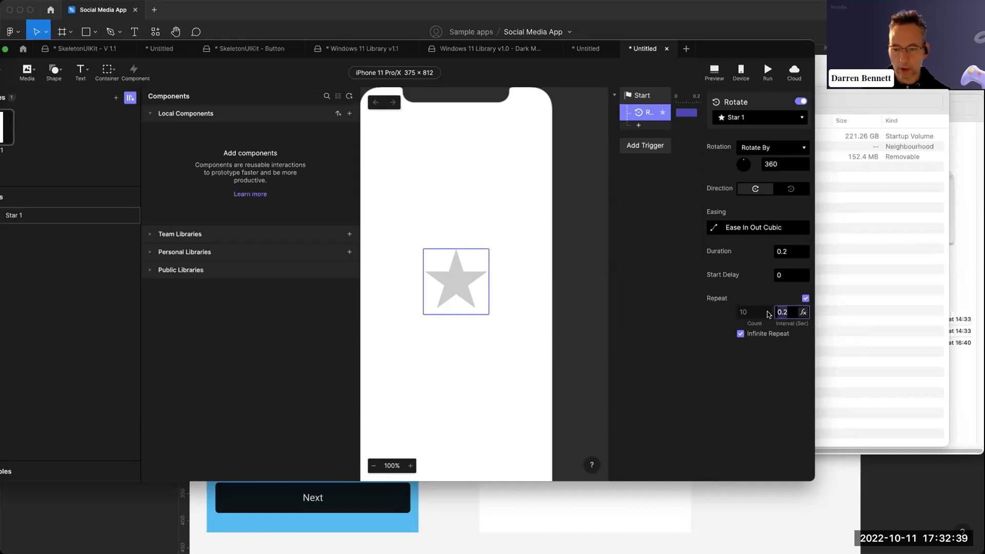
type("0")
key("Return")
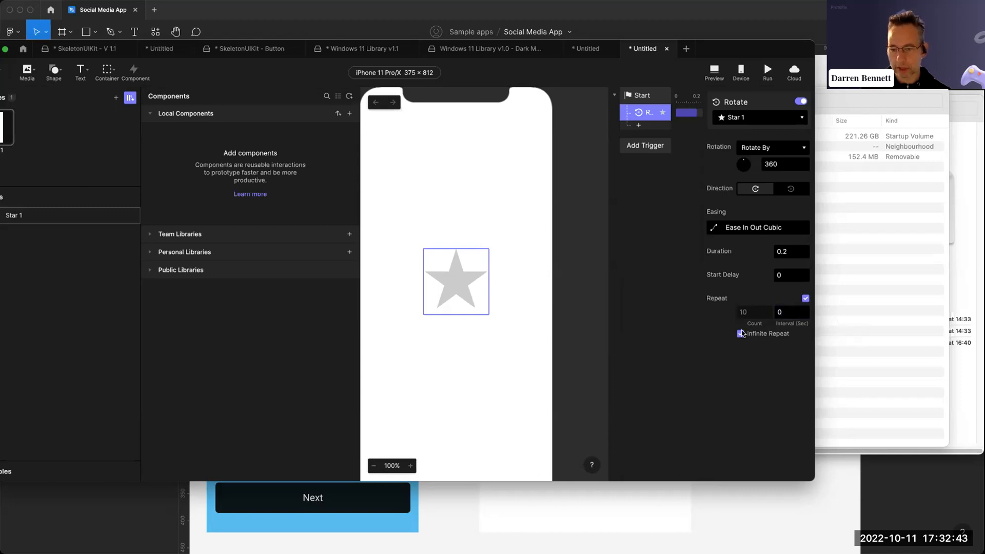
Set the Rotate response's duration to 1 and its easing to Linear.
double_click(787, 252)
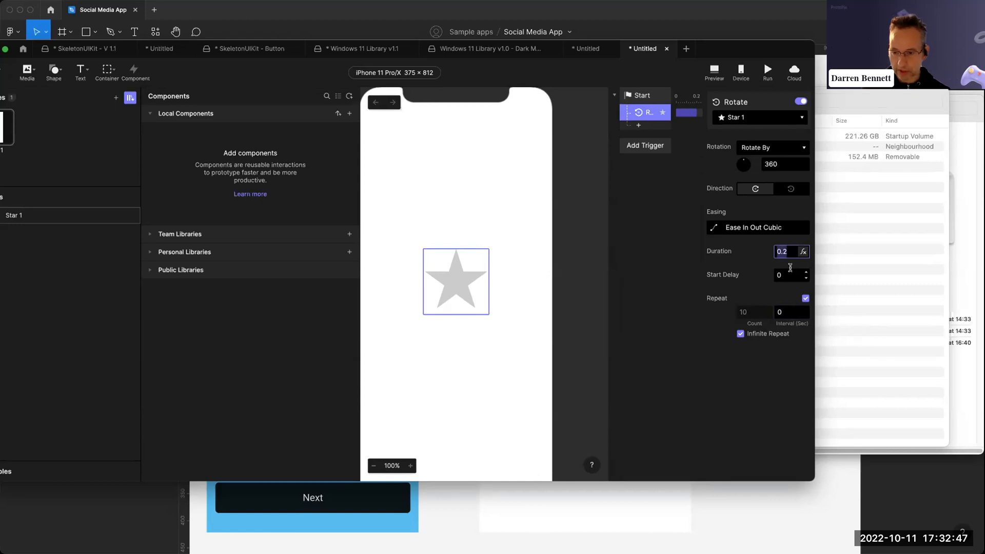
type("1")
key("Return")
left_click(714, 227)
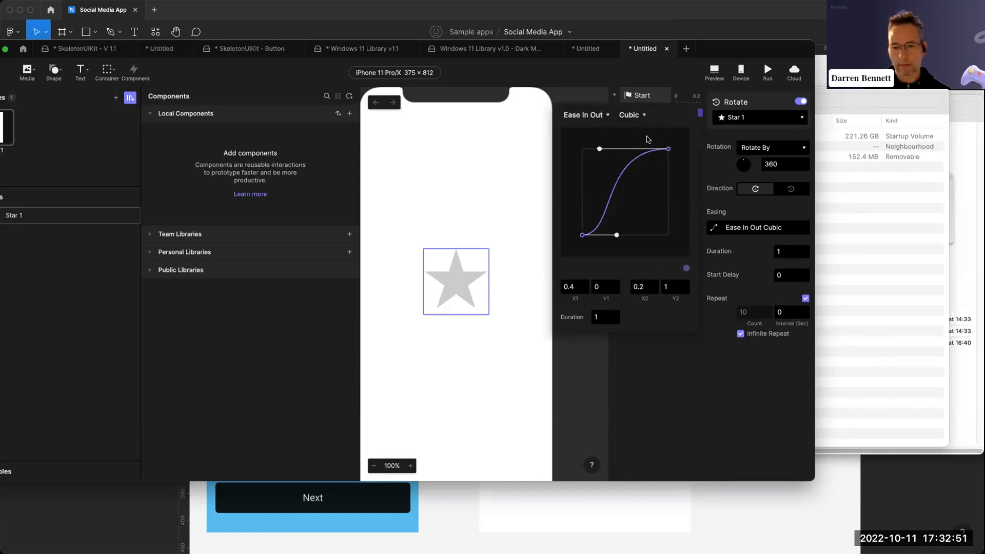
left_click(608, 117)
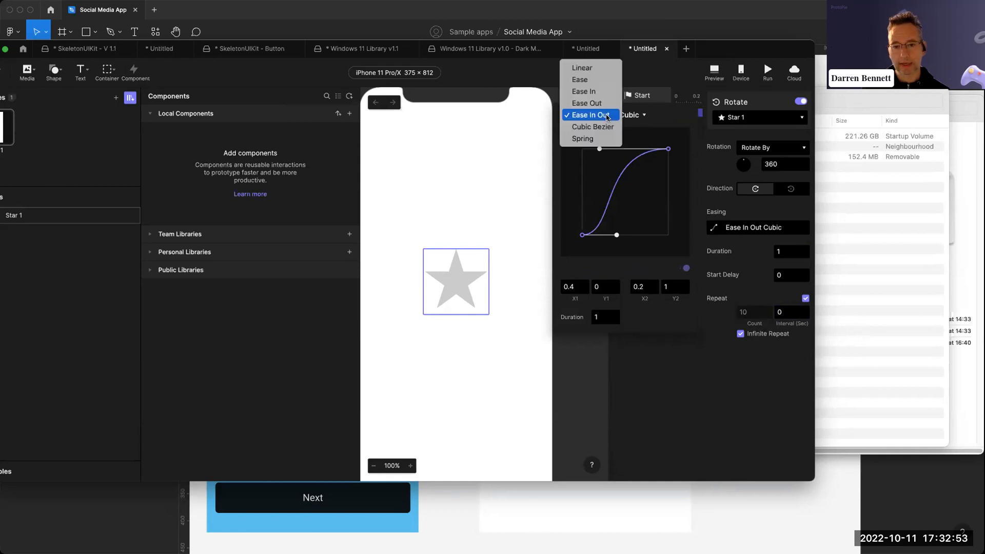
left_click(590, 70)
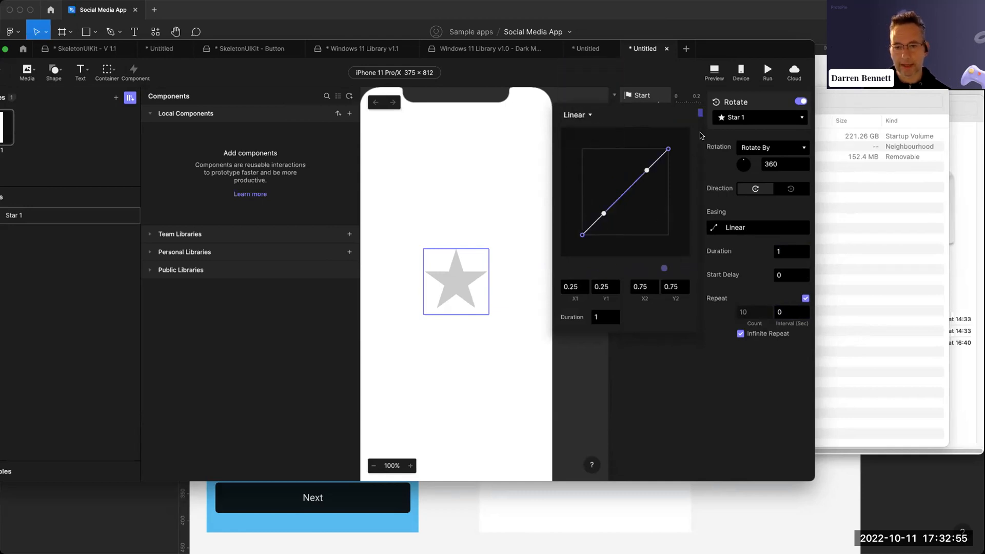
left_click(660, 370)
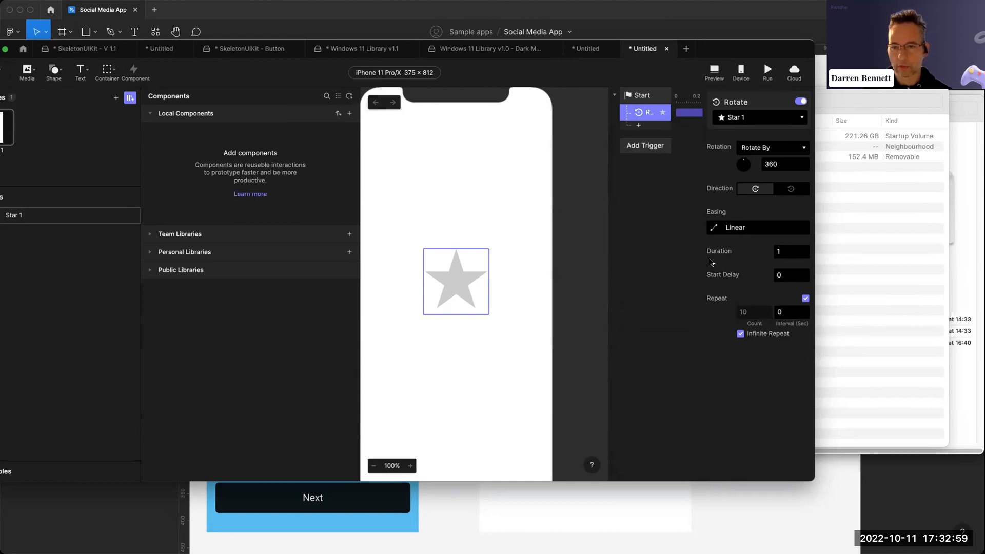
Preview the star's rotation and place the preview window over the editor.
key("super+p")
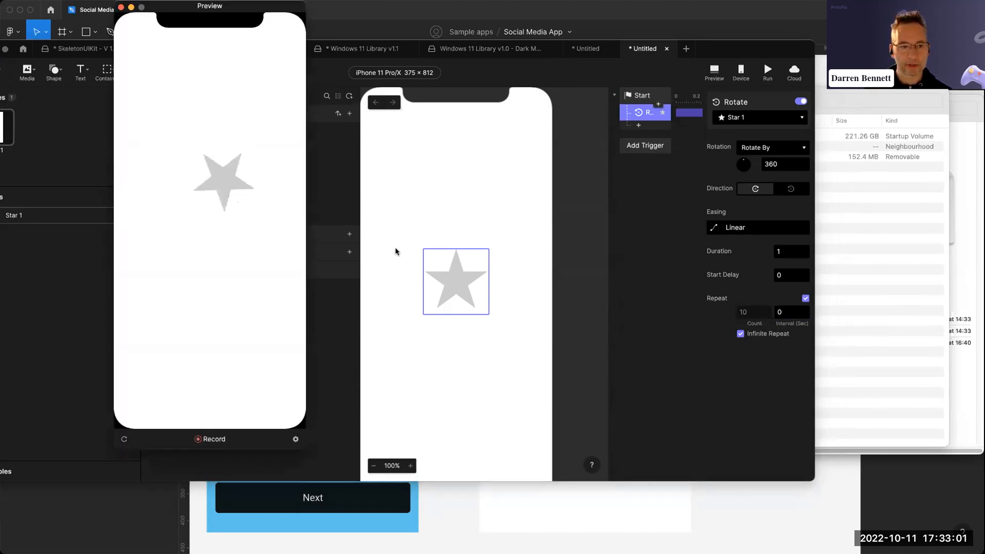
left_click_drag(188, 4, 275, 80)
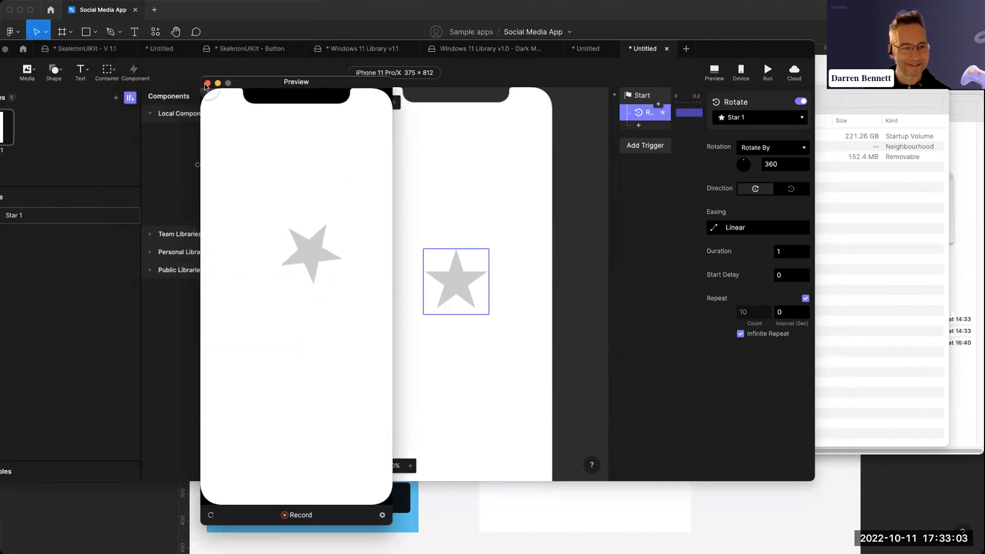
Set the star's origin to its centre, 50 and 50, in place of its corner.
left_click(423, 280)
left_click(423, 281)
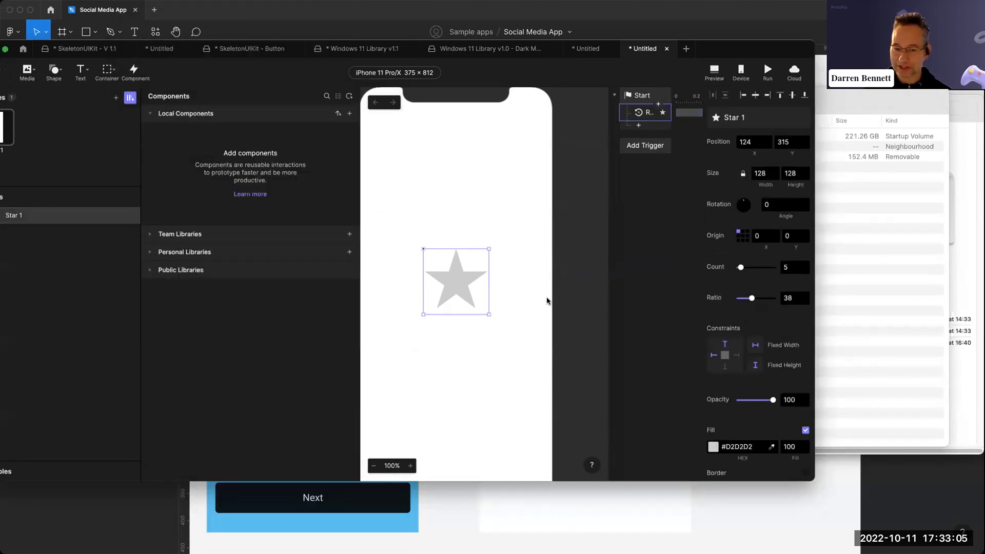
left_click(743, 236)
Preview the star spinning around its centre, close the preview and deselect the star.
left_click(714, 72)
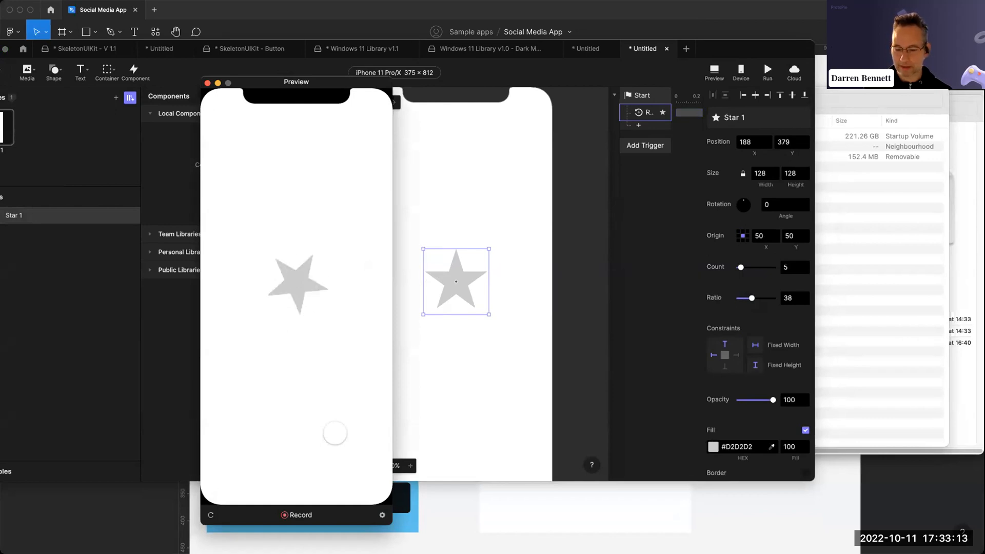
left_click(208, 83)
left_click(594, 306)
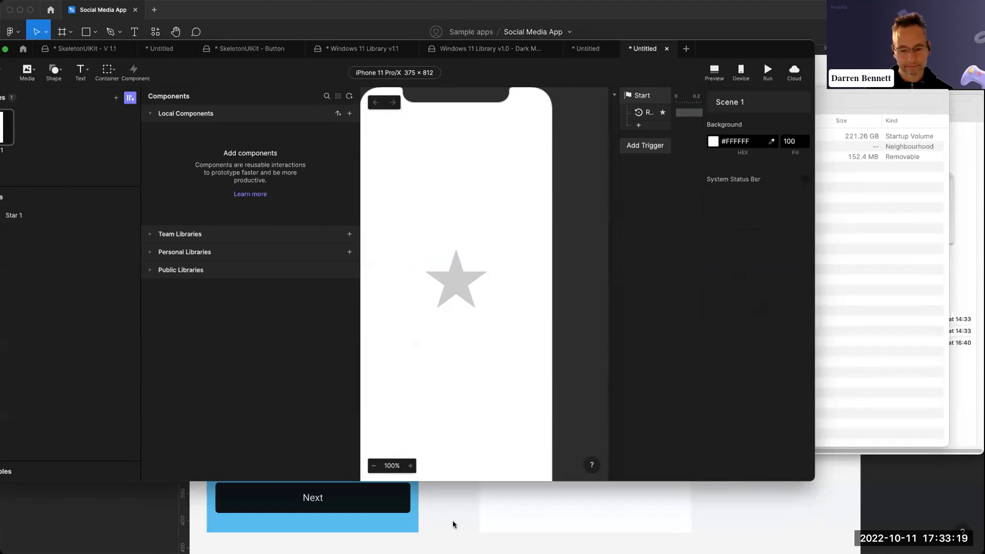
Maximise the editor window and close both Windows 11 Library files.
double_click(756, 45)
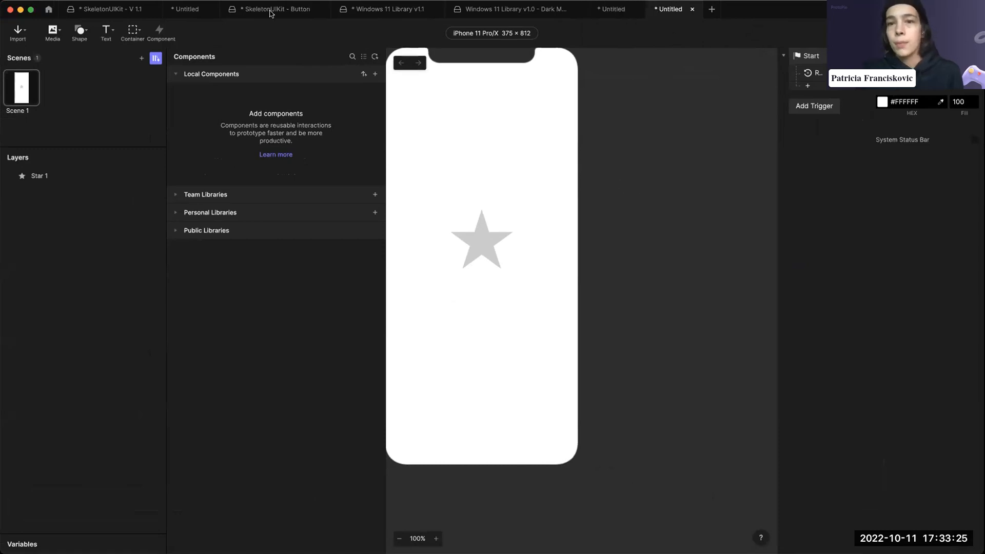
left_click(577, 10)
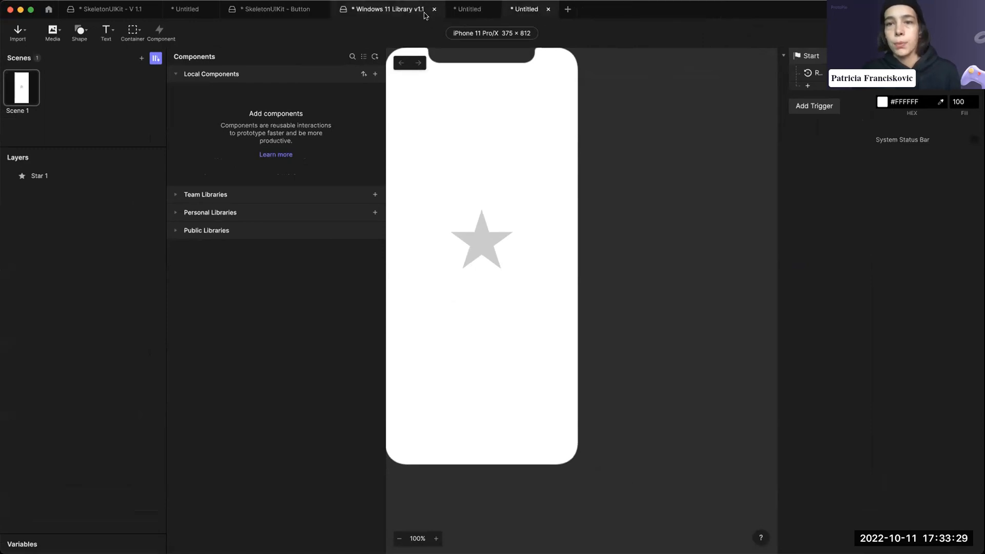
left_click(434, 10)
left_click(489, 223)
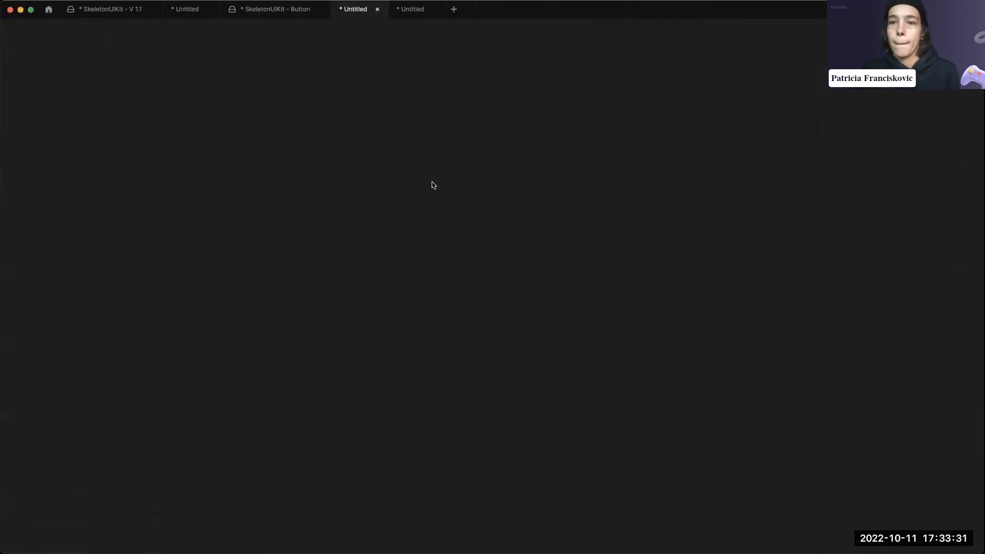
key("super+Tab")
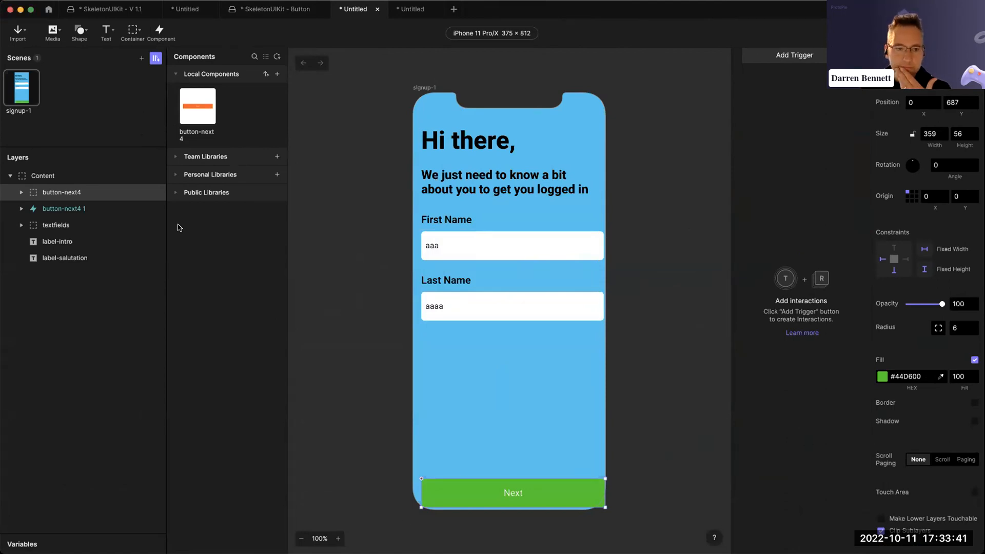
Switch to the SkeletonUIKit - Button file and go back to the Dialog component to examine its triggers and responses.
left_click(413, 9)
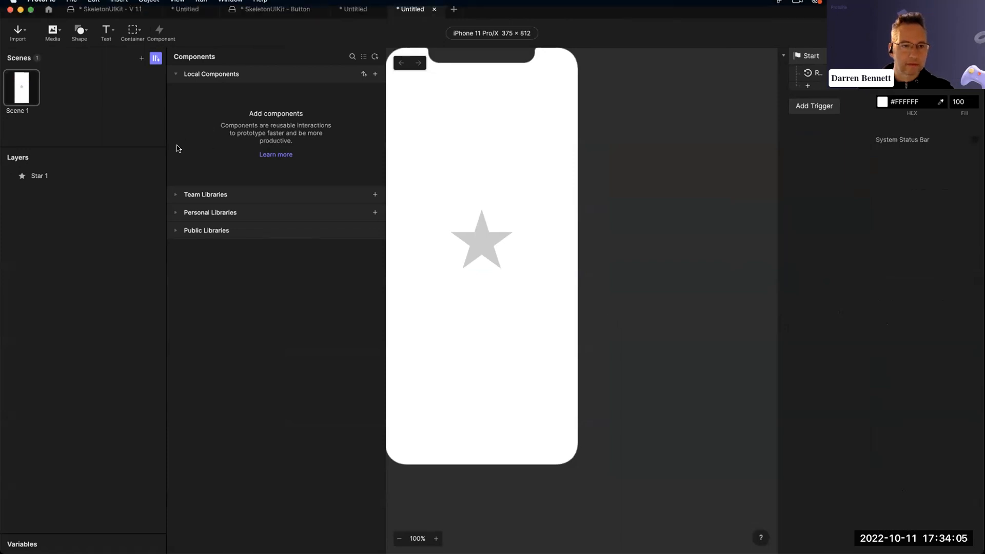
left_click(272, 10)
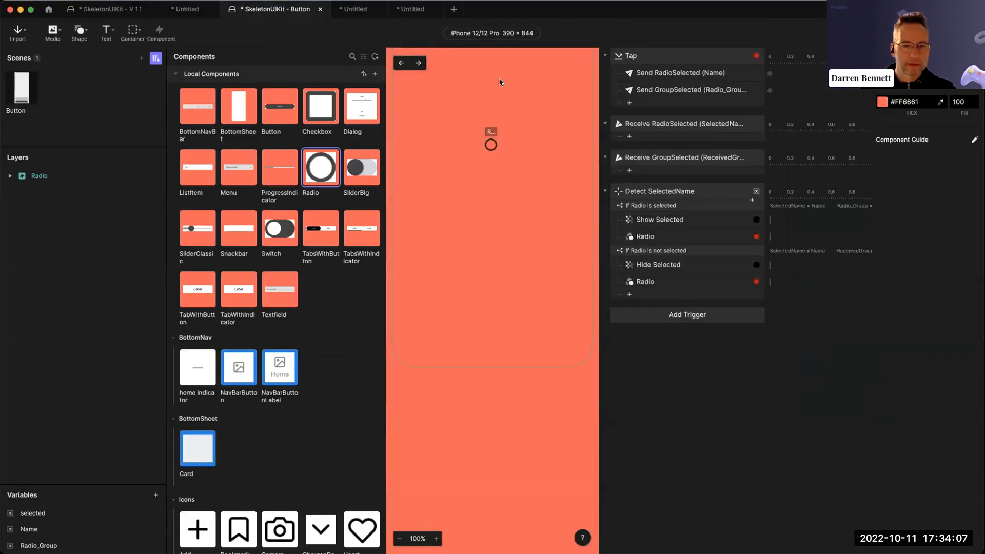
left_click(400, 64)
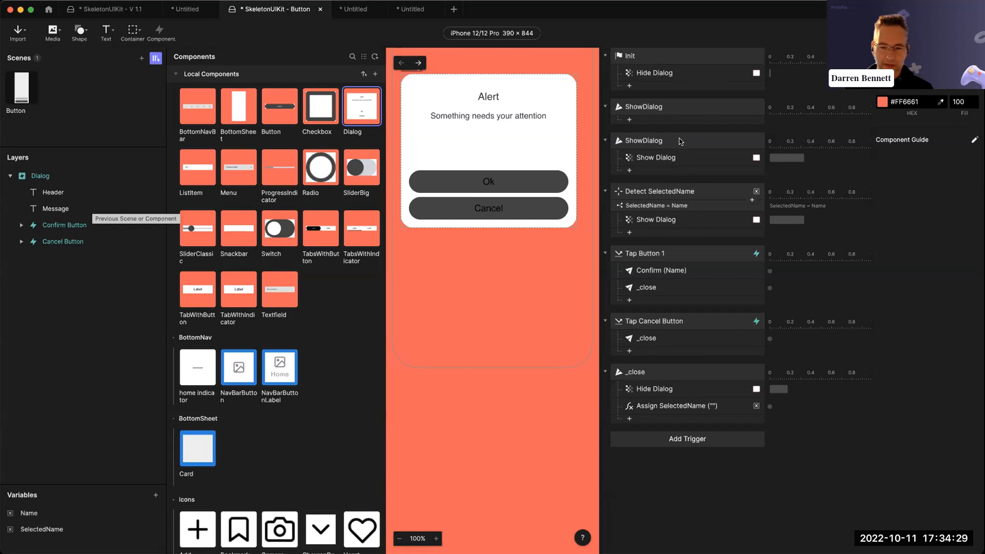
Examine the Dialog component's Show Dialog response under the ShowDialog trigger and its Tap Button 1 trigger.
left_click(645, 140)
left_click(634, 159)
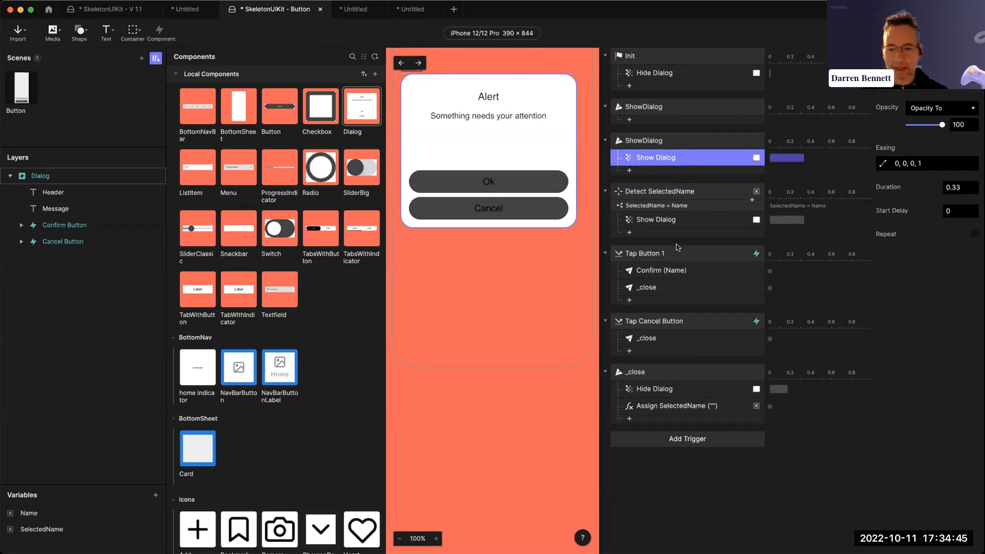
left_click(660, 253)
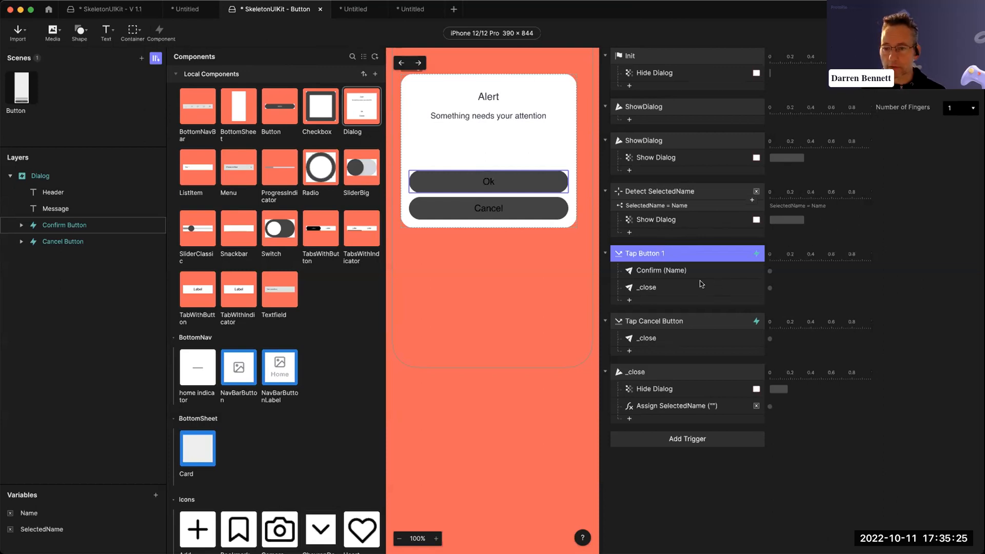
left_click(444, 359)
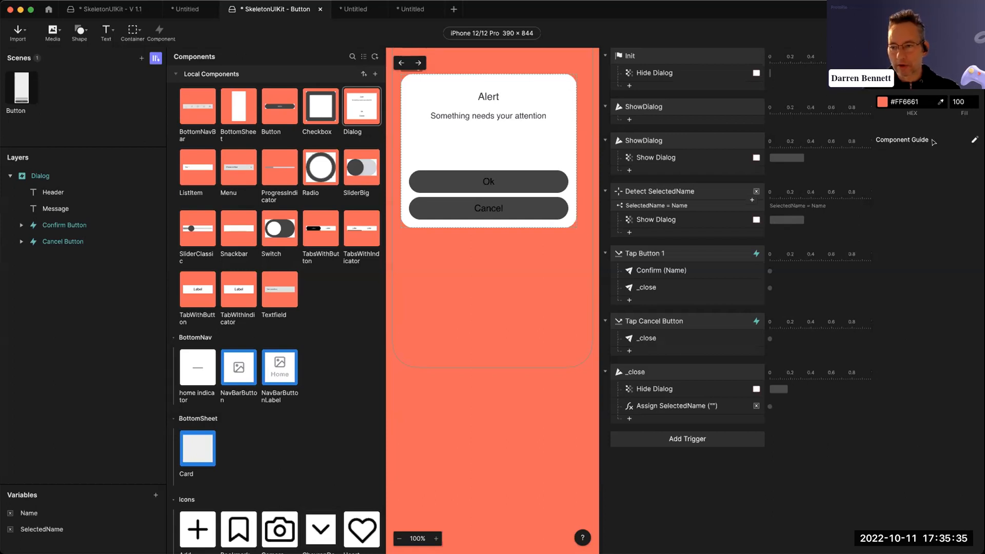
Review the description, variables and message sections of the Dialog's Component Guide and close the guide.
left_click(975, 139)
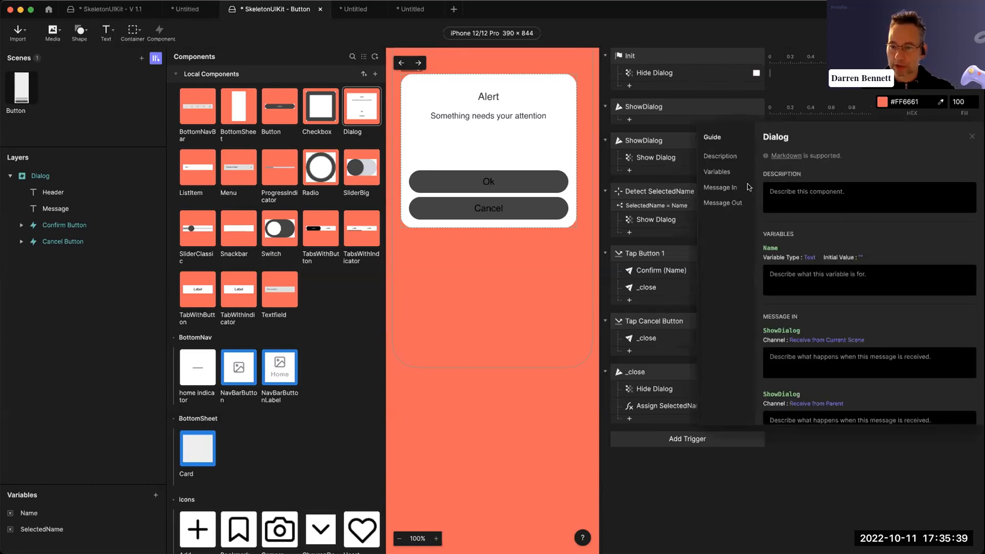
left_click(727, 173)
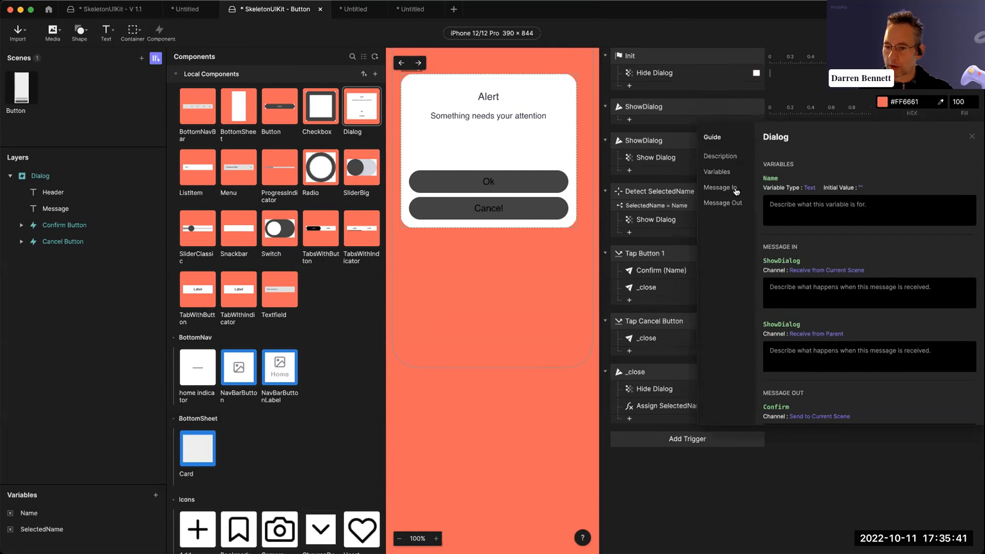
left_click(735, 188)
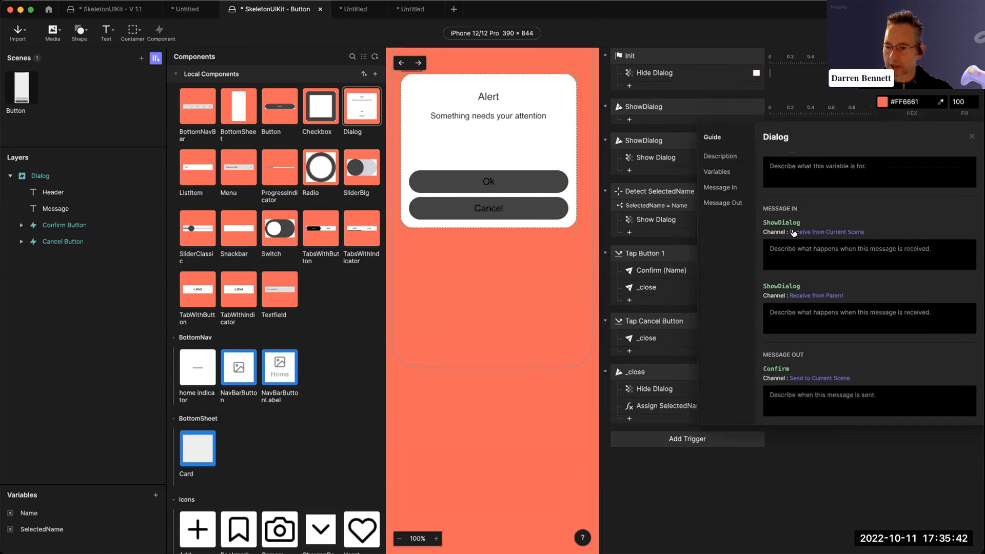
left_click(717, 158)
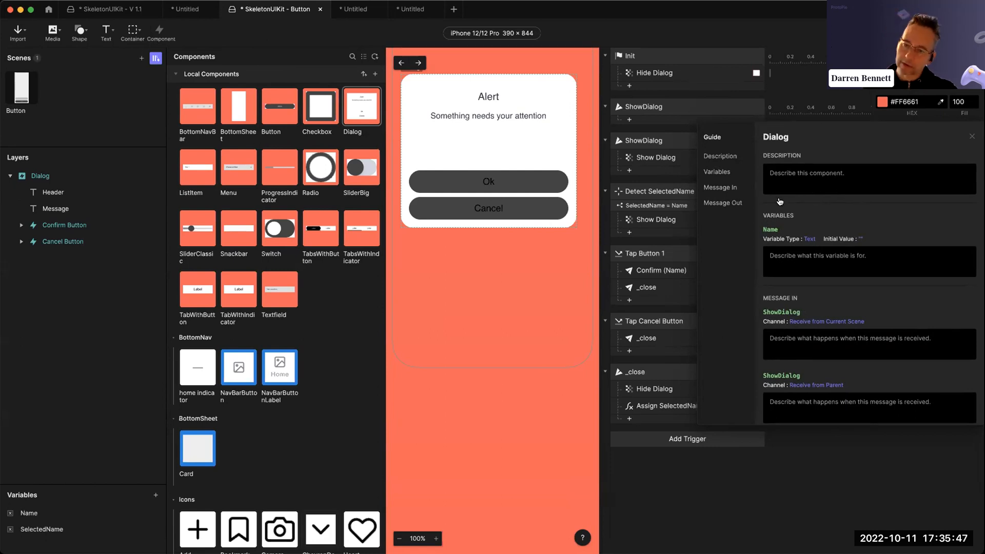
left_click(971, 136)
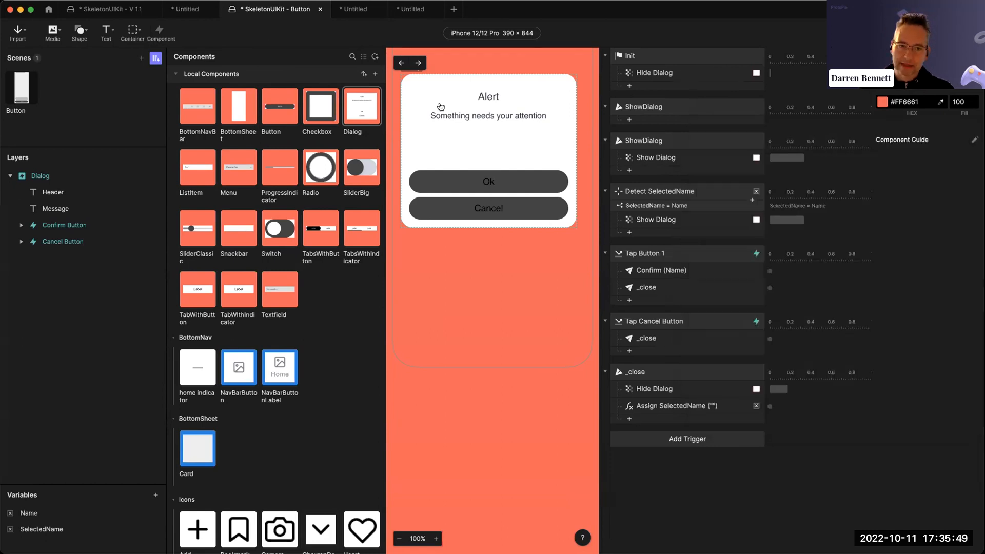
Return to the Button scene, read the component guide for the Disabled button's variables and close it.
left_click(401, 63)
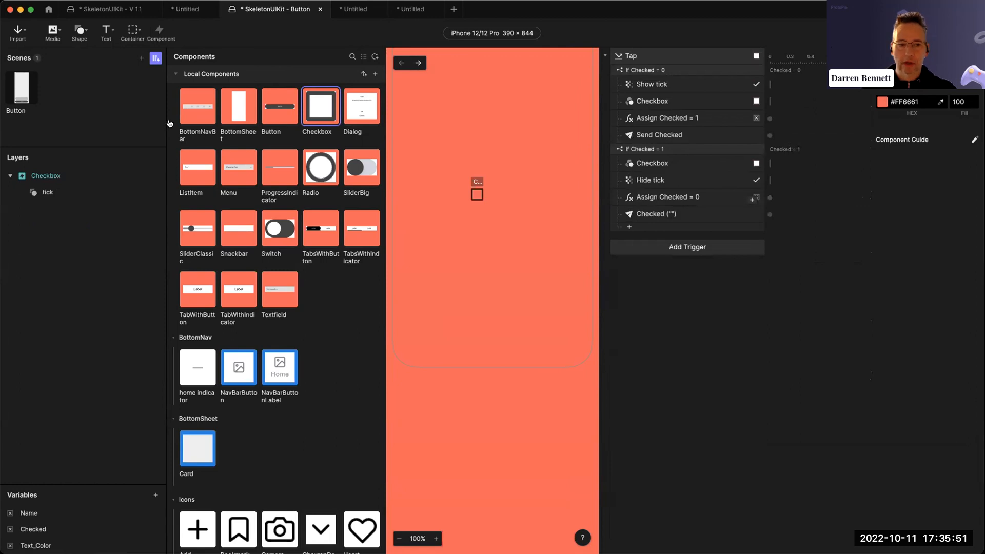
left_click(21, 92)
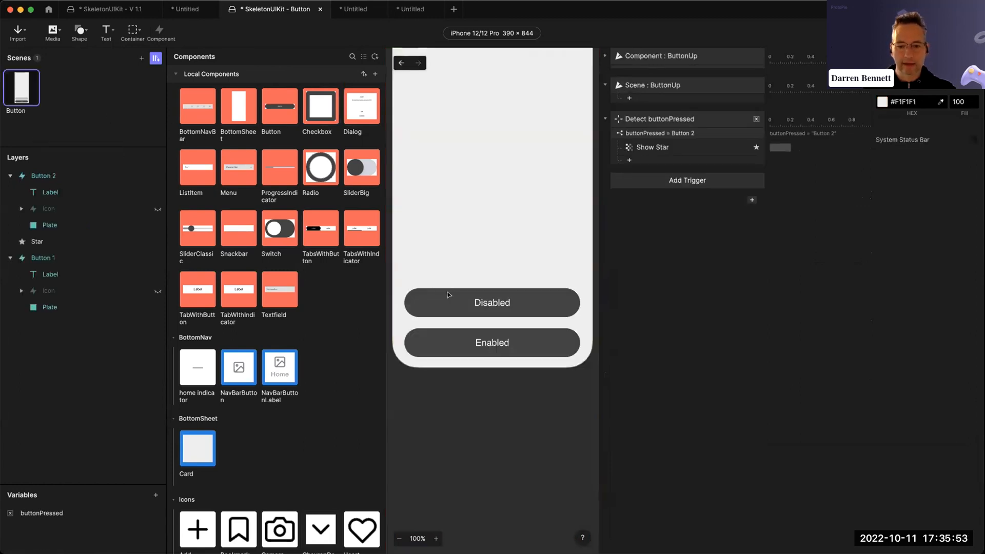
left_click(440, 306)
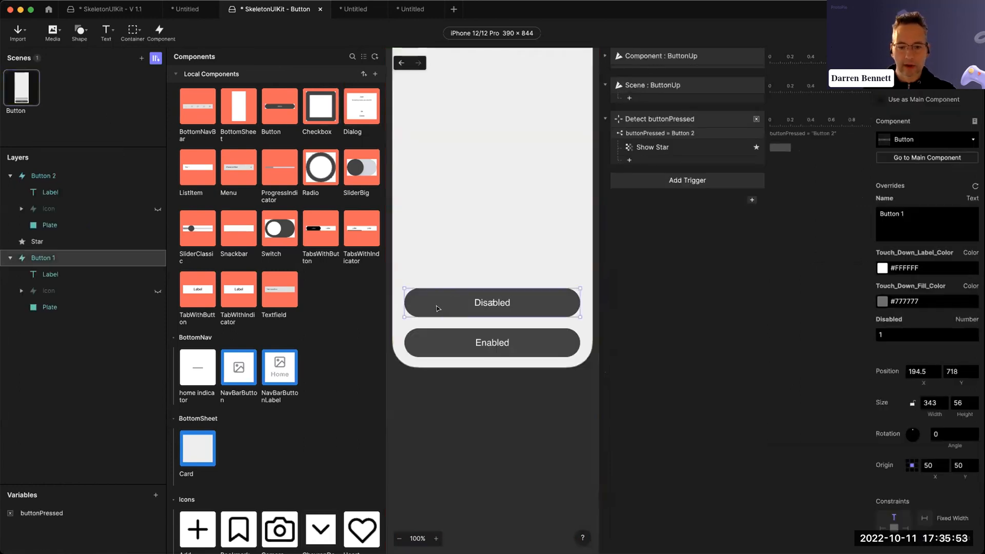
left_click(973, 121)
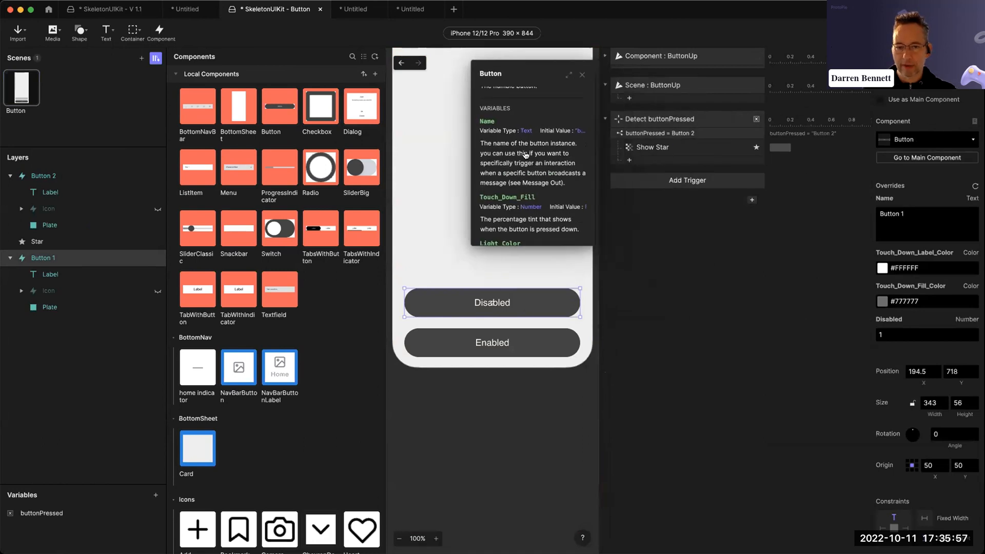
scroll(525, 155, "down", 5)
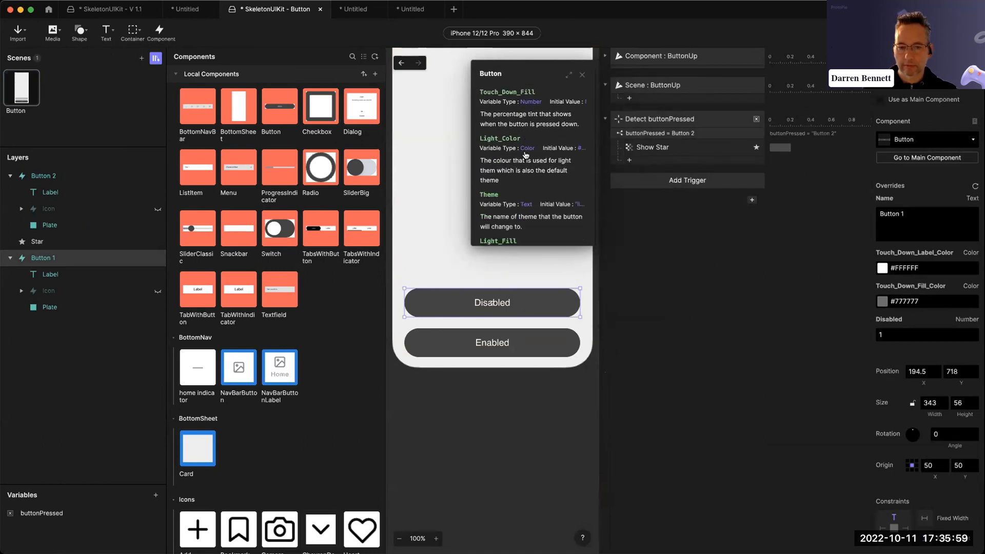
scroll(525, 155, "down", 3)
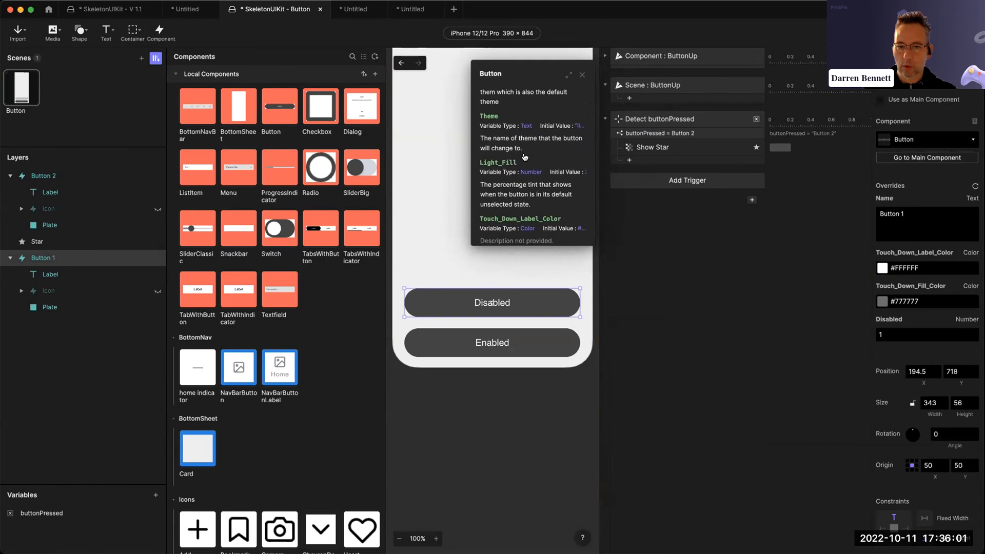
scroll(524, 157, "down", 1)
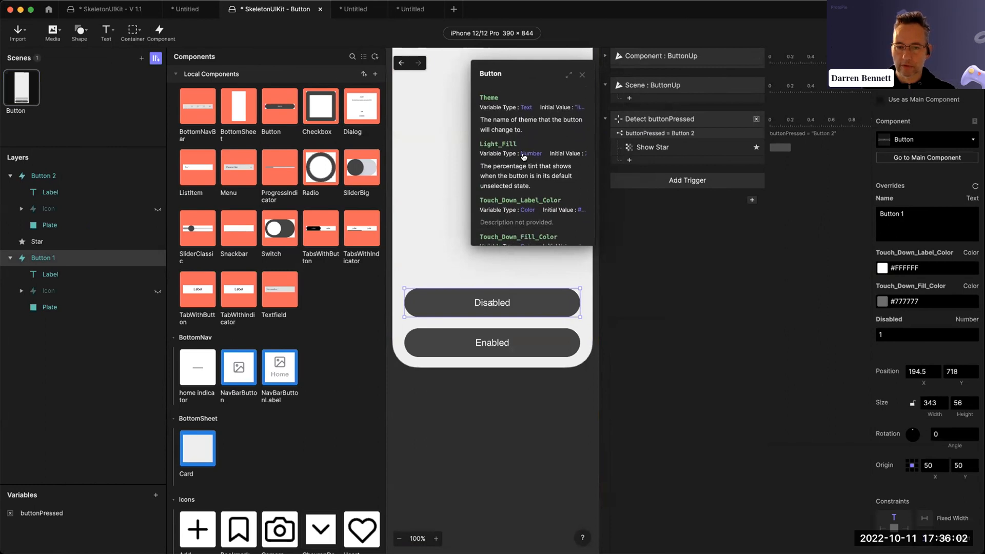
left_click(582, 76)
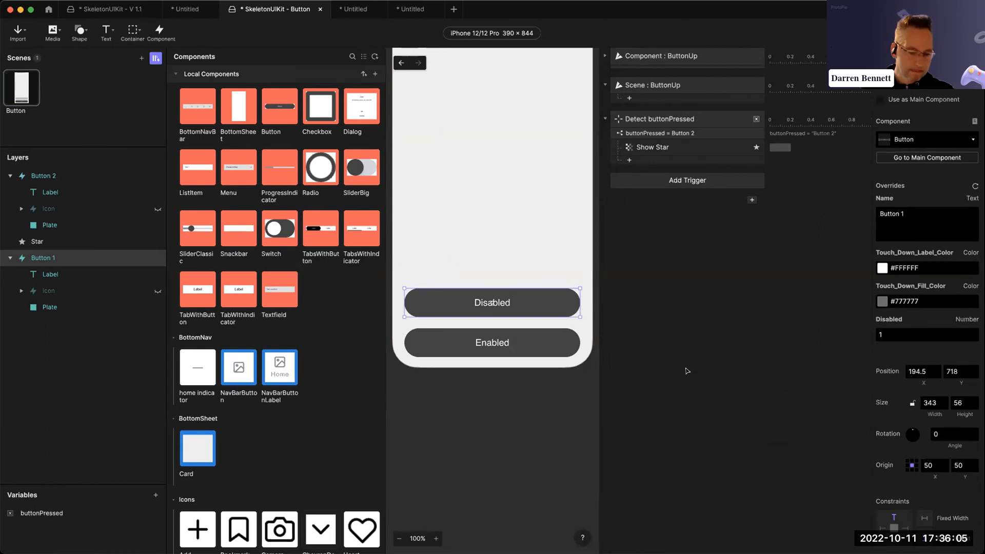
key("Escape")
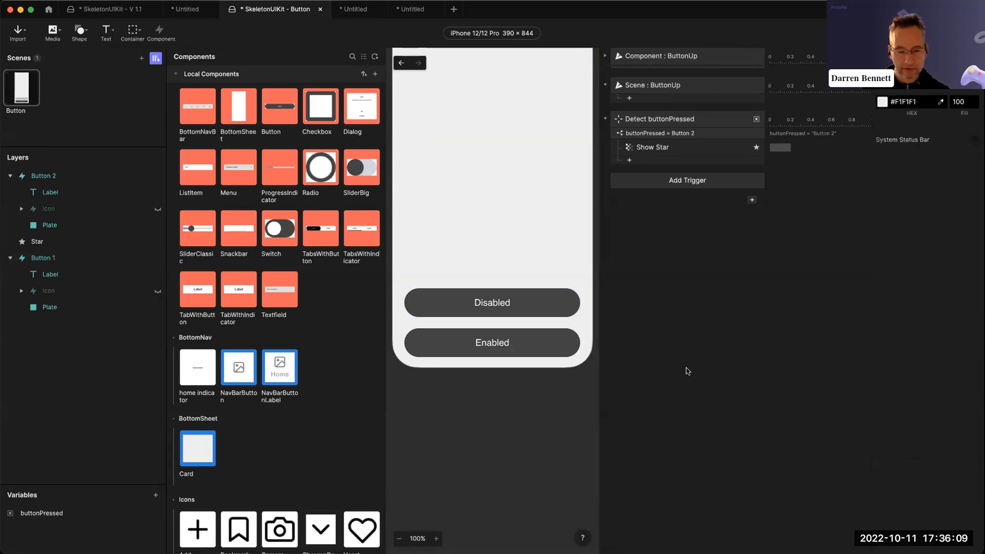
Create a new blank untitled prototype.
key("super+Tab")
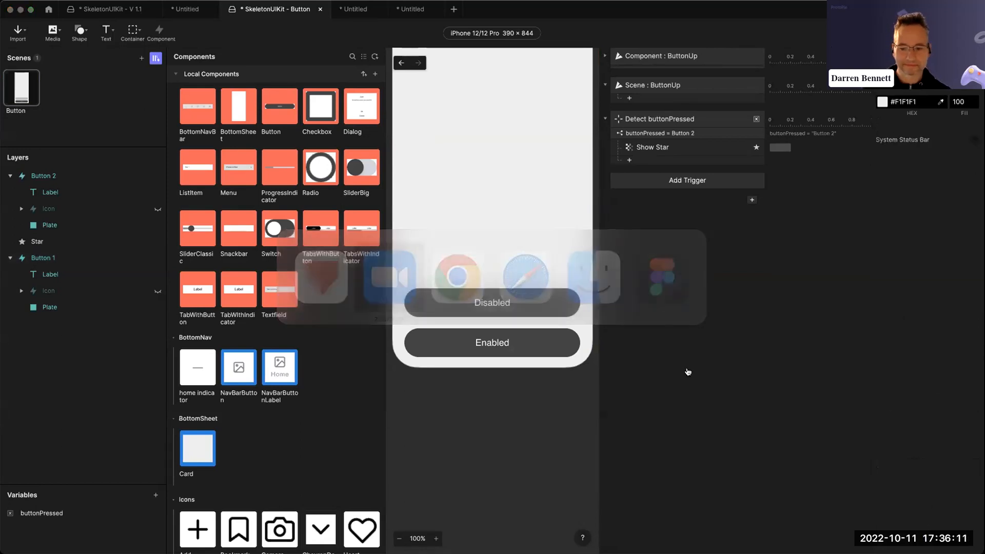
mouse_move(323, 552)
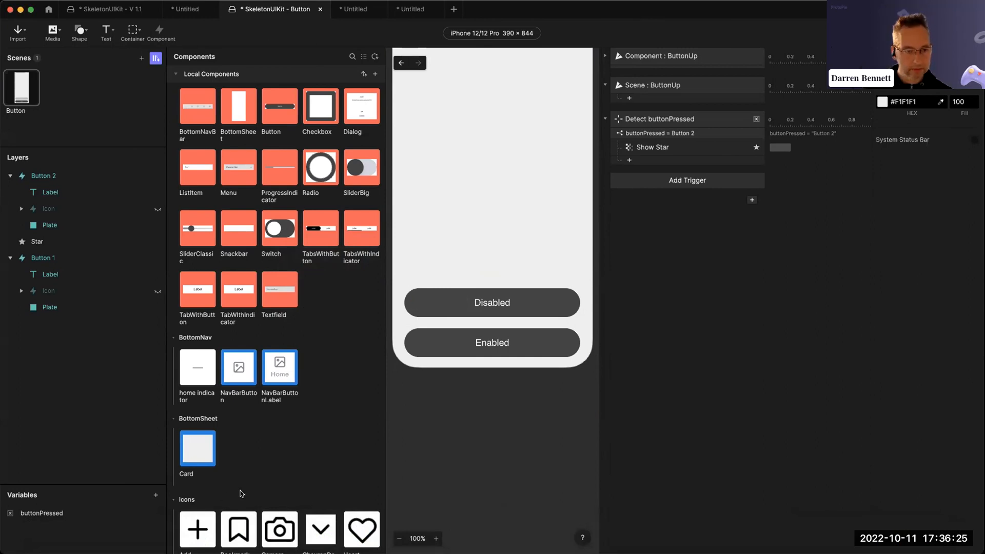
left_click(413, 10)
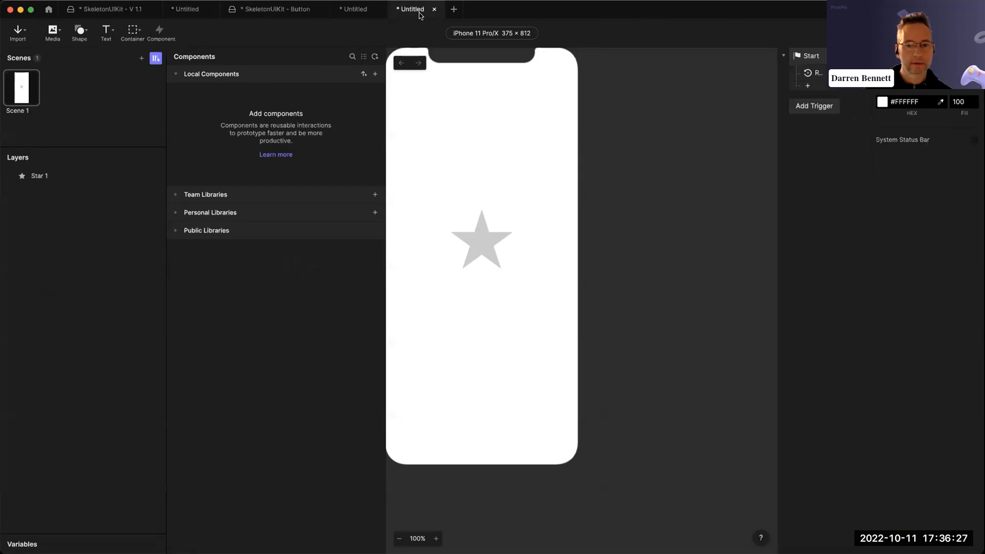
left_click(453, 9)
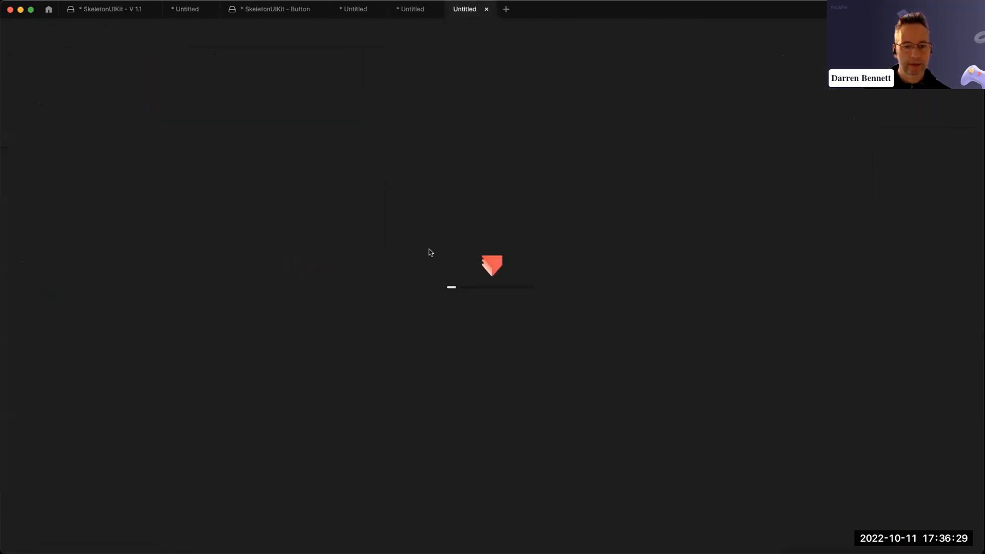
Switch to Figma and view the signup-1 and Image Fills frames in the Social Media App file.
key("super+Tab")
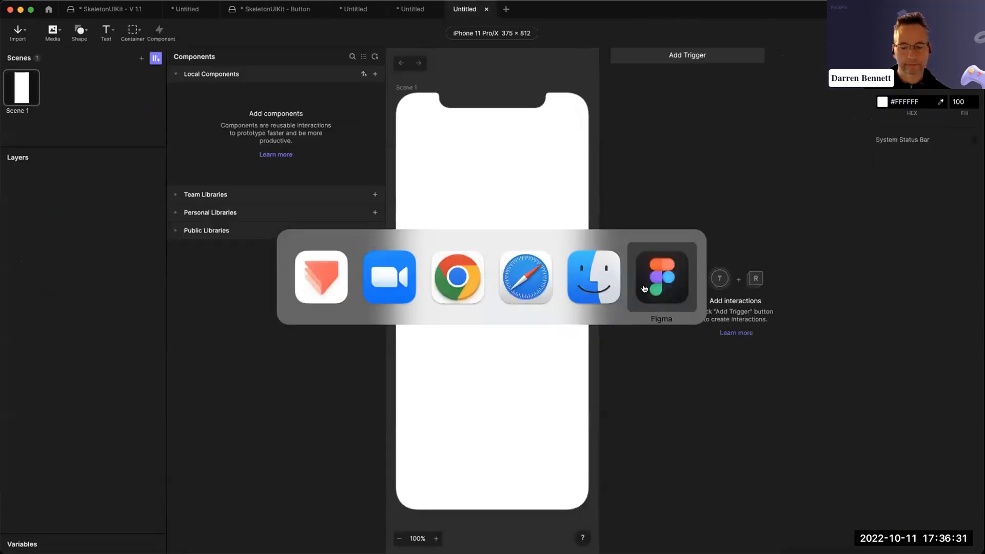
left_click(646, 288)
left_click(433, 402)
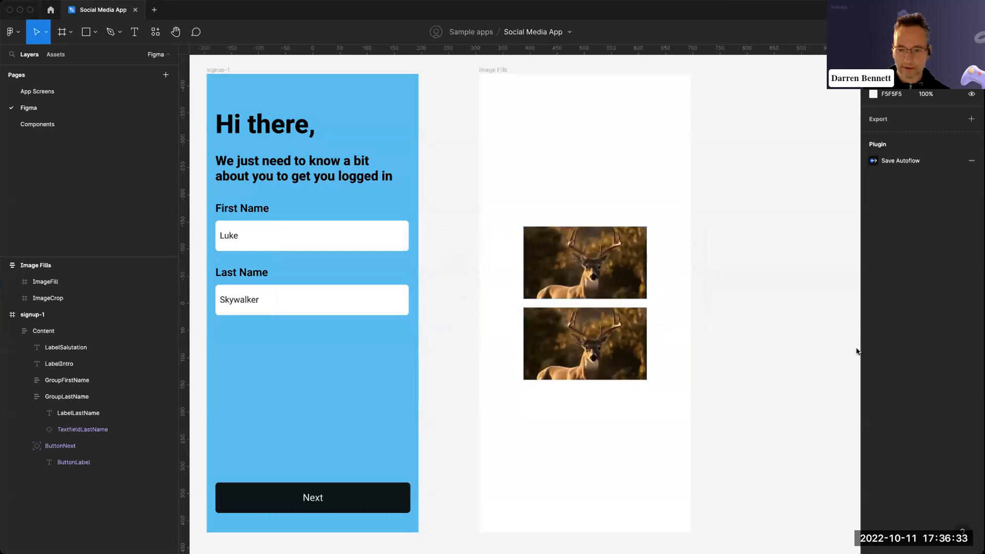
left_click_drag(762, 370, 812, 353)
scroll(812, 353, "left", 2)
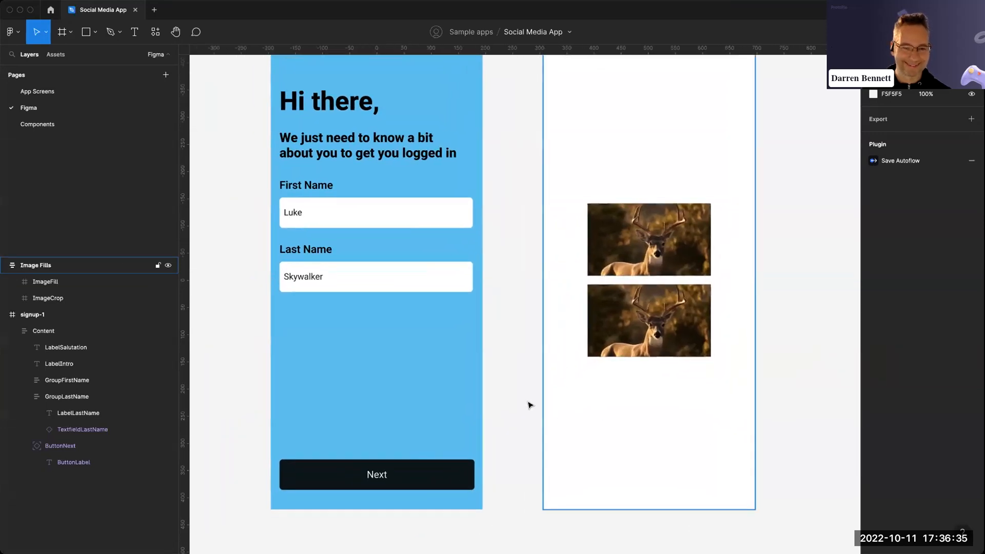
scroll(512, 396, "down", 5)
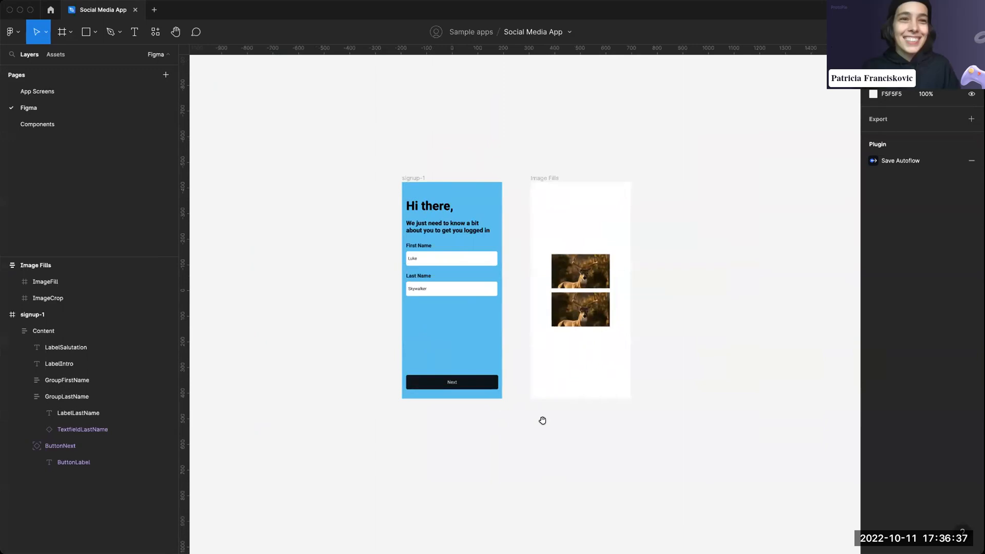
scroll(540, 418, "down", 2)
Select the signup-1 frame and collapse its GroupLastName and ButtonNext layers.
left_click(426, 153)
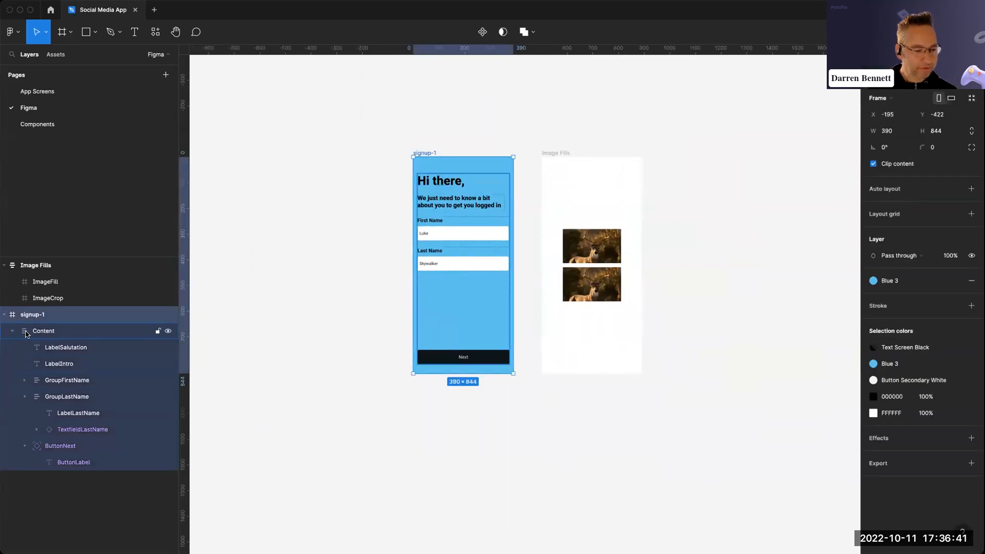
left_click(25, 397)
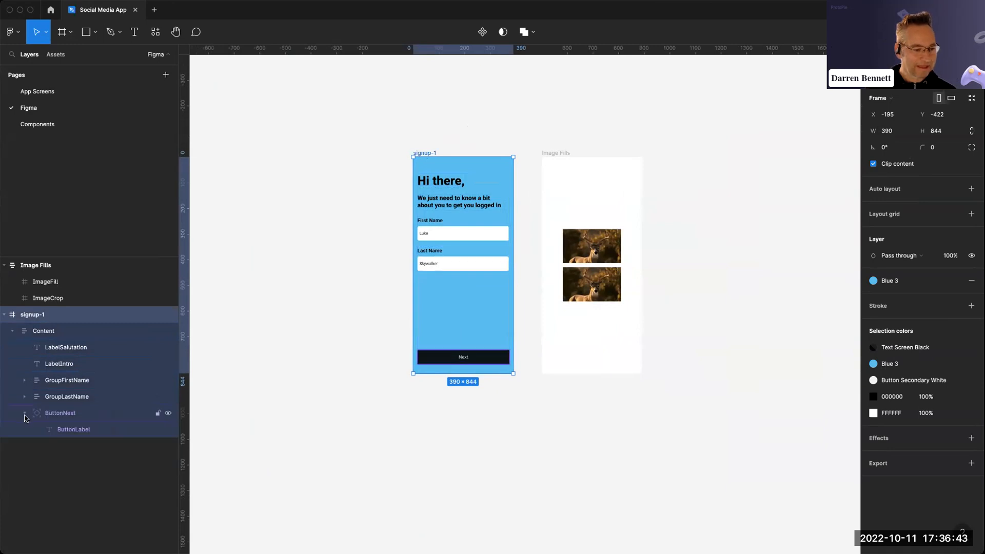
left_click(25, 414)
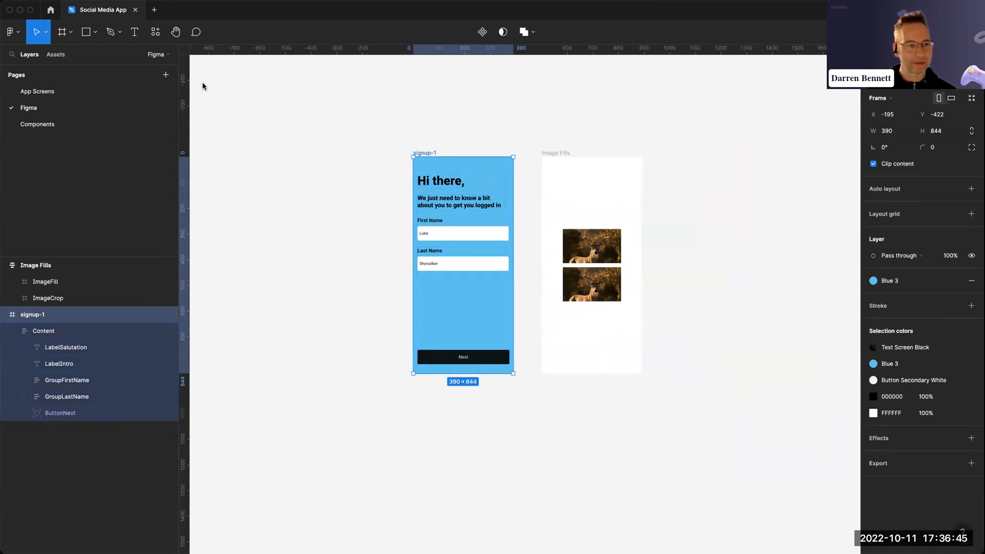
Run the ProtoPie plugin and place its window beside the signup-1 frame.
left_click(16, 34)
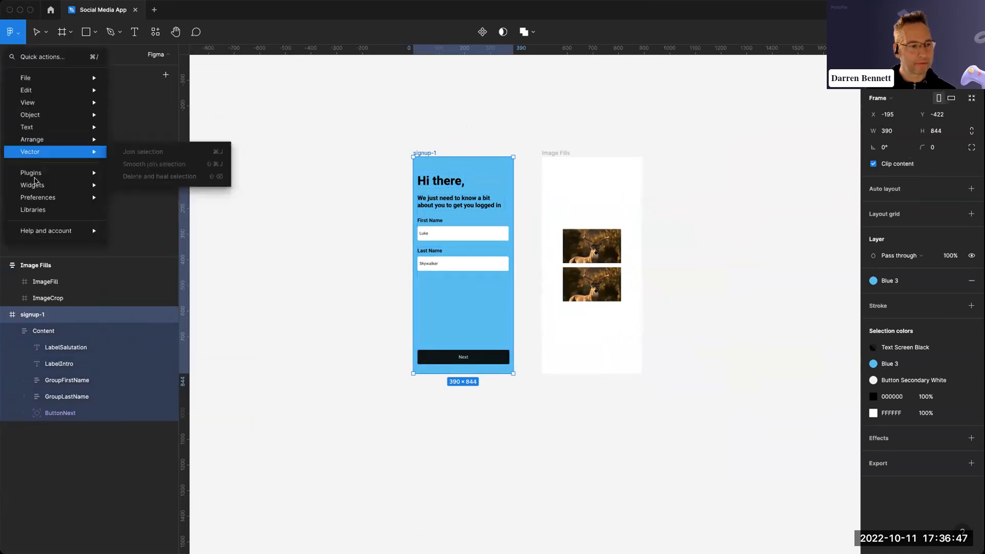
left_click(173, 192)
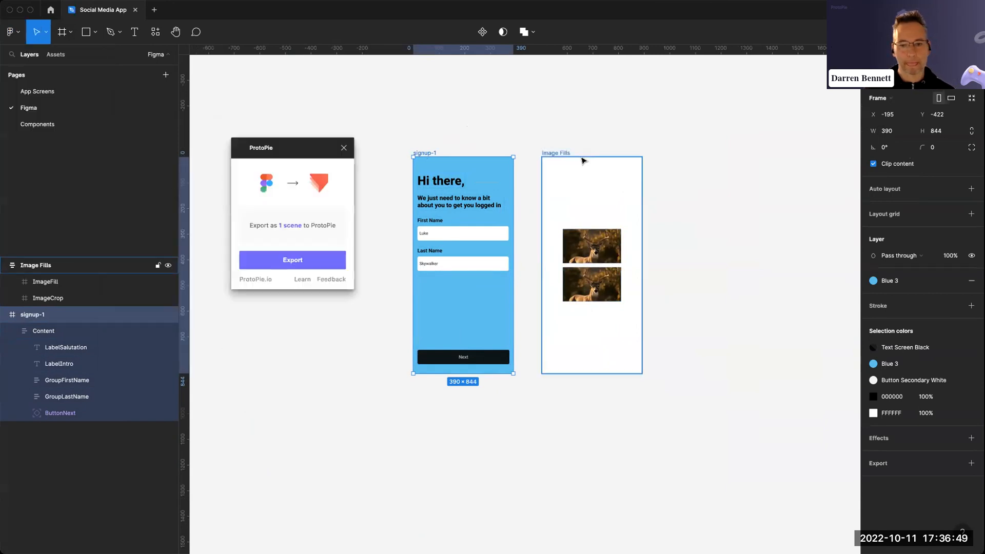
left_click_drag(307, 148, 389, 168)
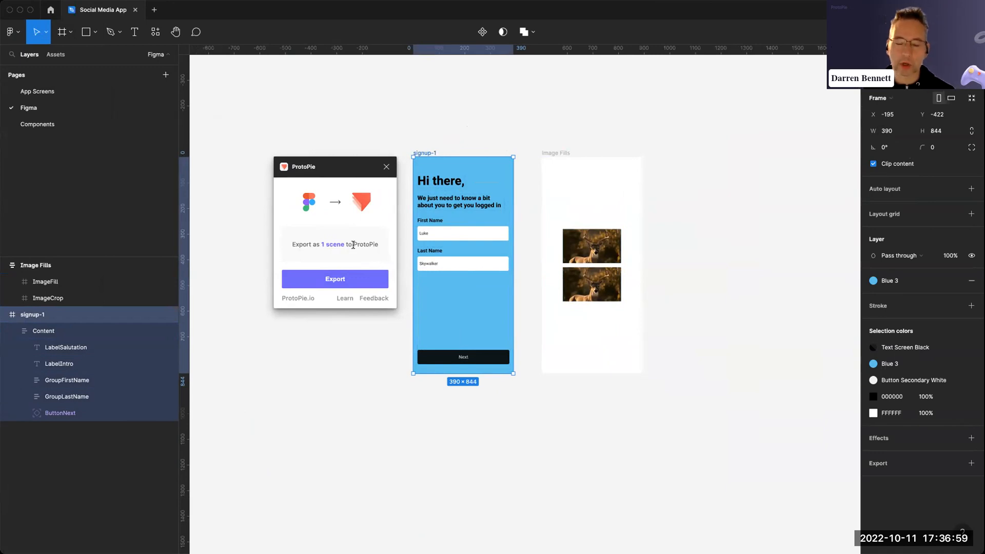
Export the whole signup-1 frame to ProtoPie as one scene, after trying the GroupFirstName group as the export selection.
double_click(449, 234)
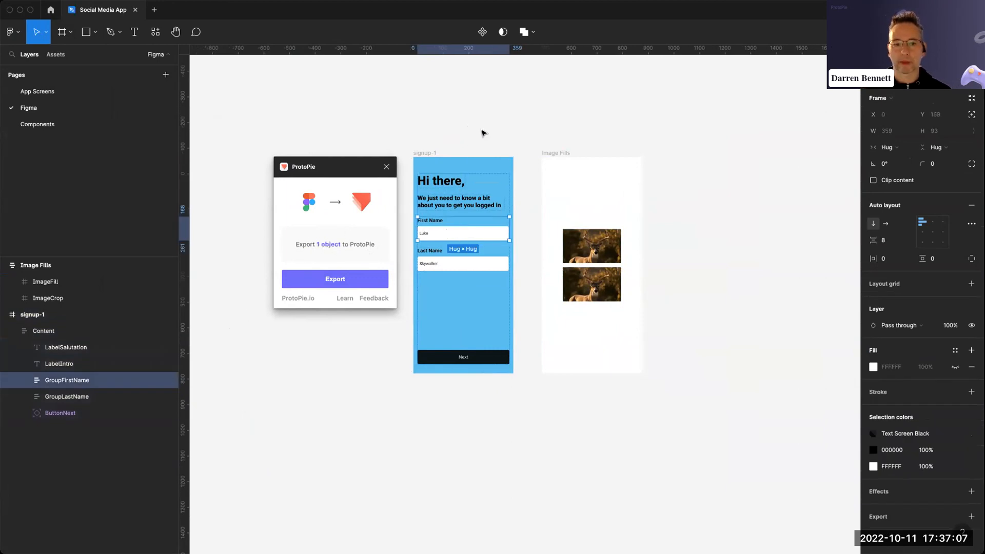
left_click(430, 153)
left_click(335, 279)
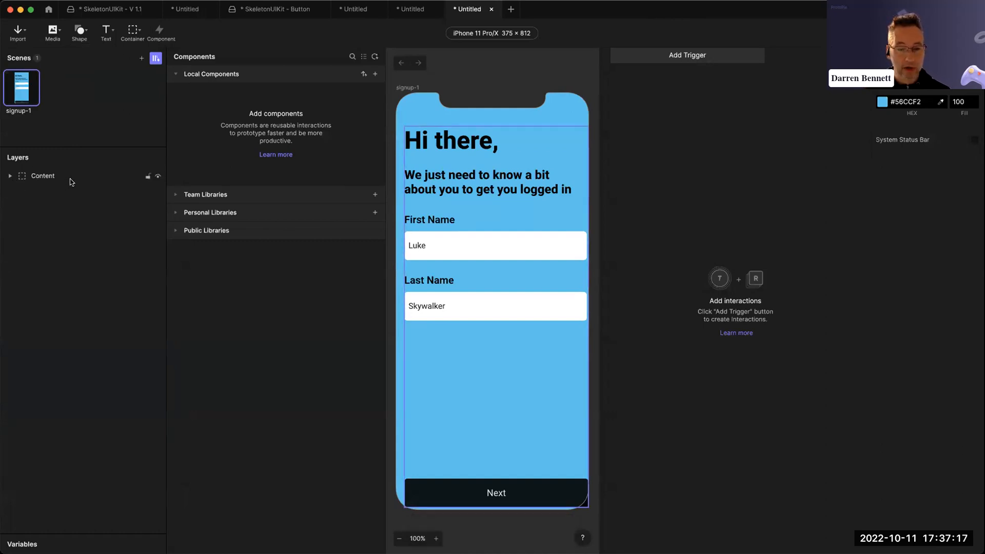
Switch back to Figma and select the signup-1 frame's Content layer to examine its auto layout settings.
key("super+Tab")
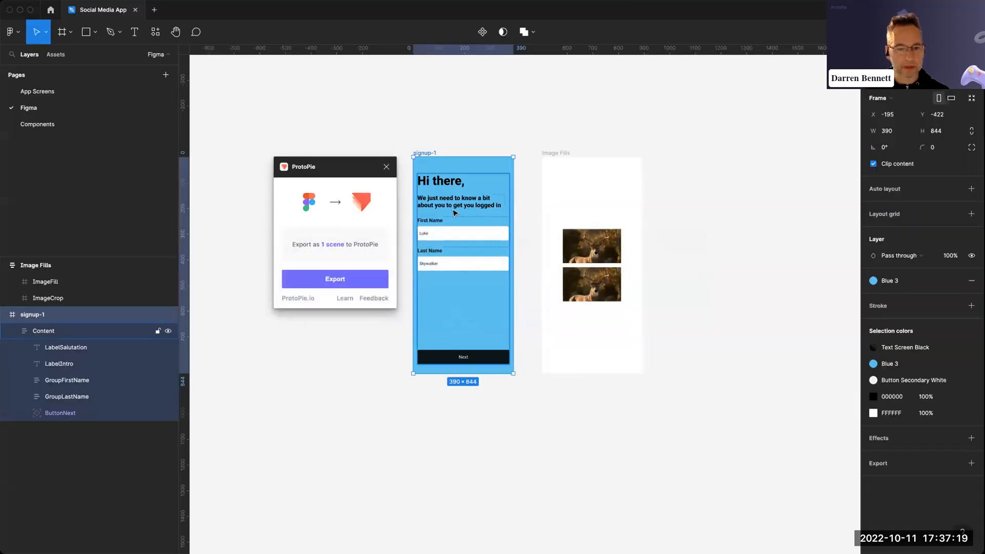
left_click(32, 333)
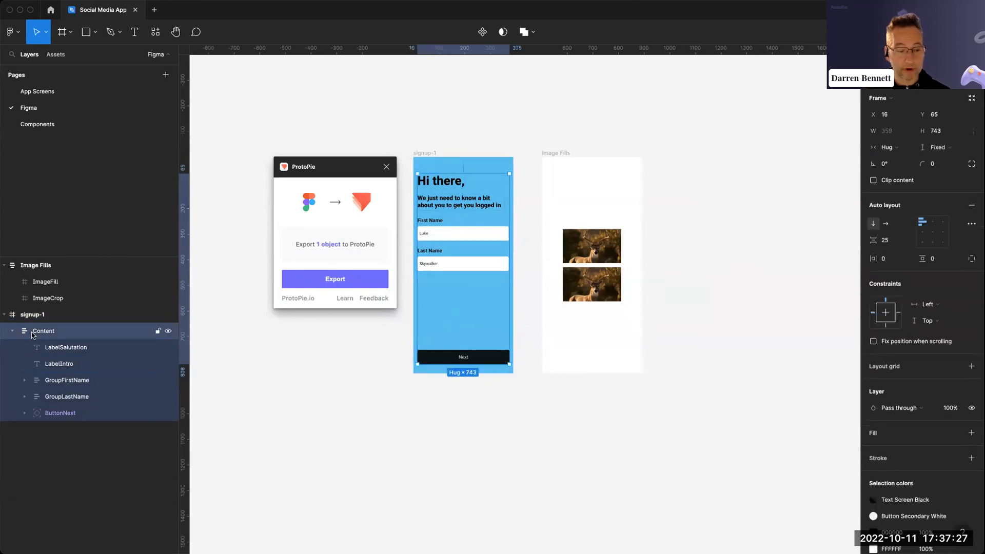
Switch to ProtoPie and select the imported signup-1 scene to examine its background color.
key("super+Tab")
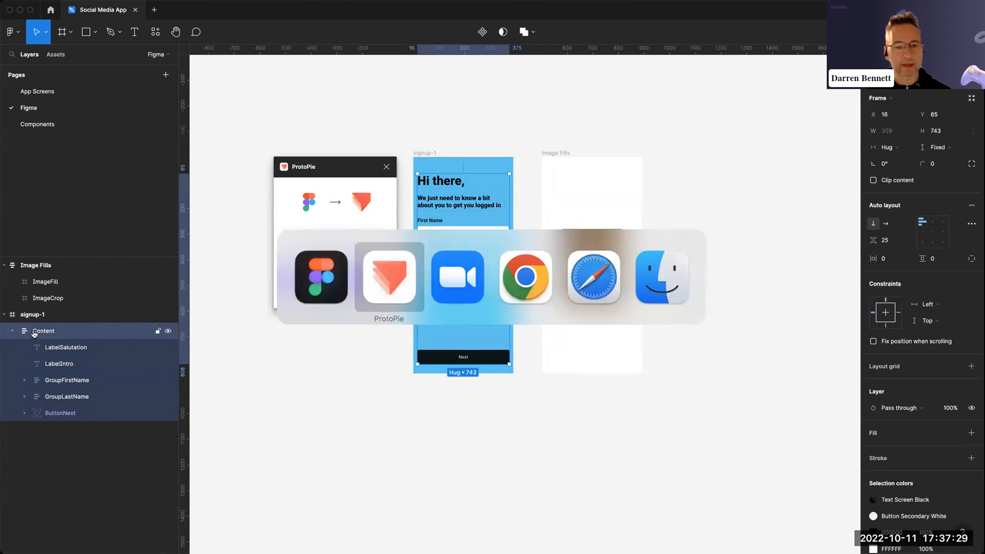
left_click(24, 177)
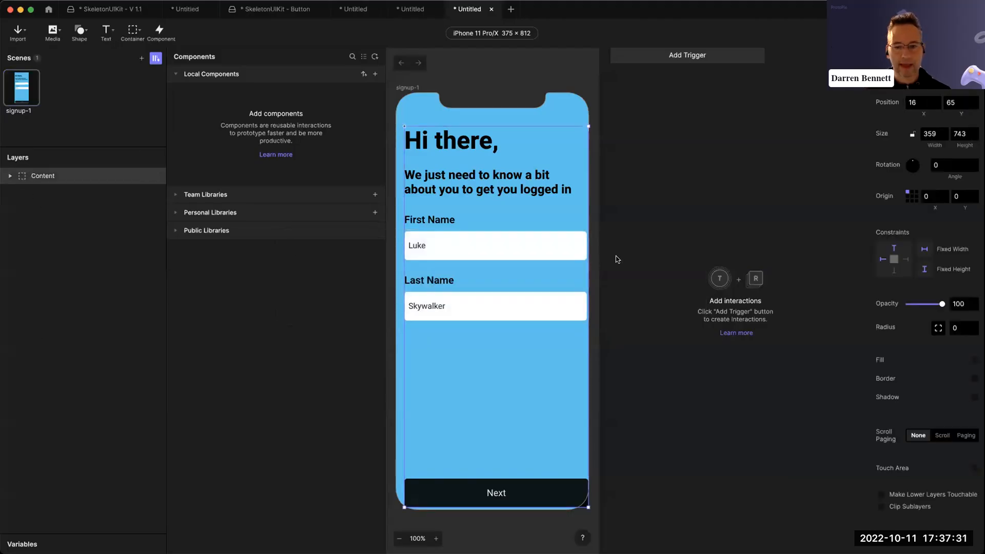
left_click(495, 99)
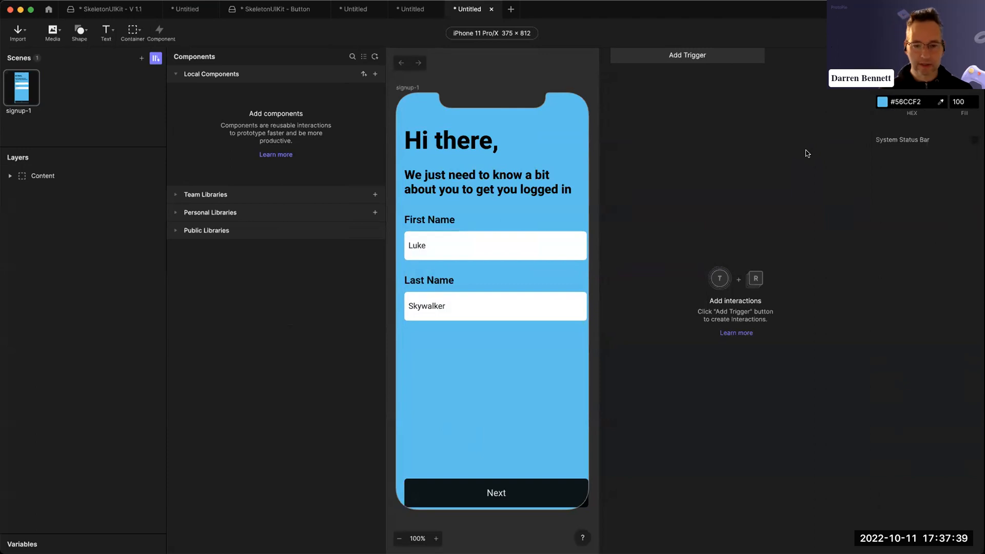
Expand the imported Content layer with ButtonNext, GroupLastName and GroupFirstName, including both text field containers, to examine the layer structure.
left_click(10, 176)
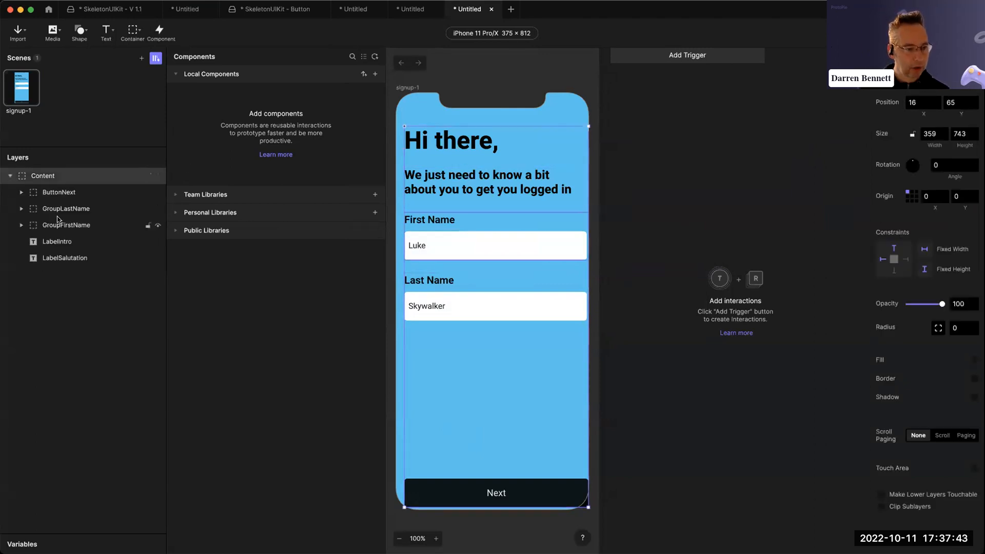
left_click(21, 193)
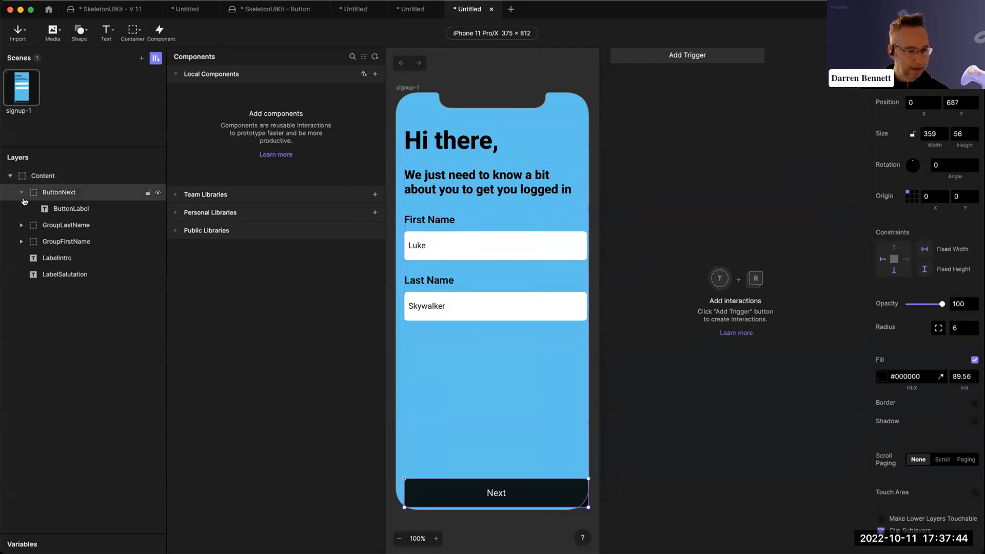
left_click(21, 225)
left_click(33, 241)
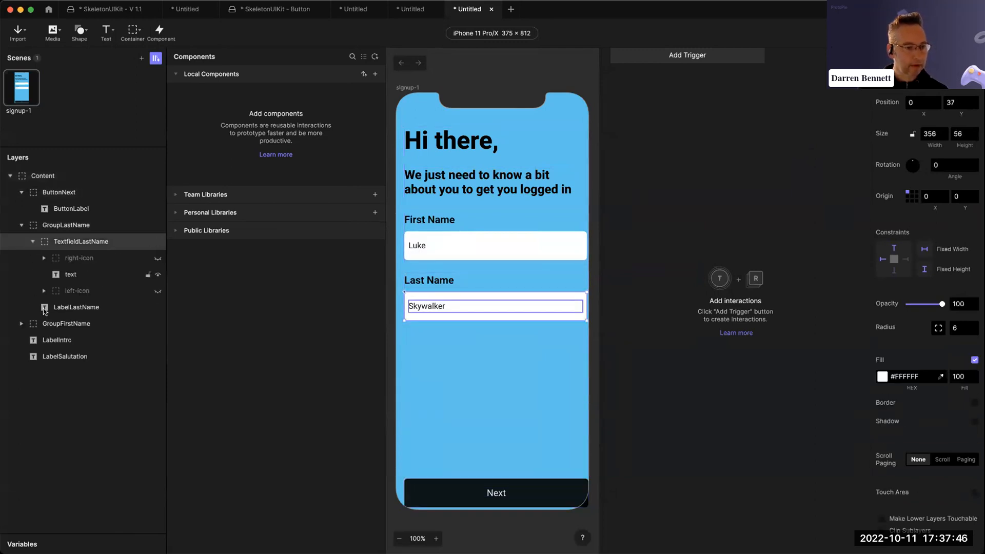
left_click(21, 324)
left_click(32, 339)
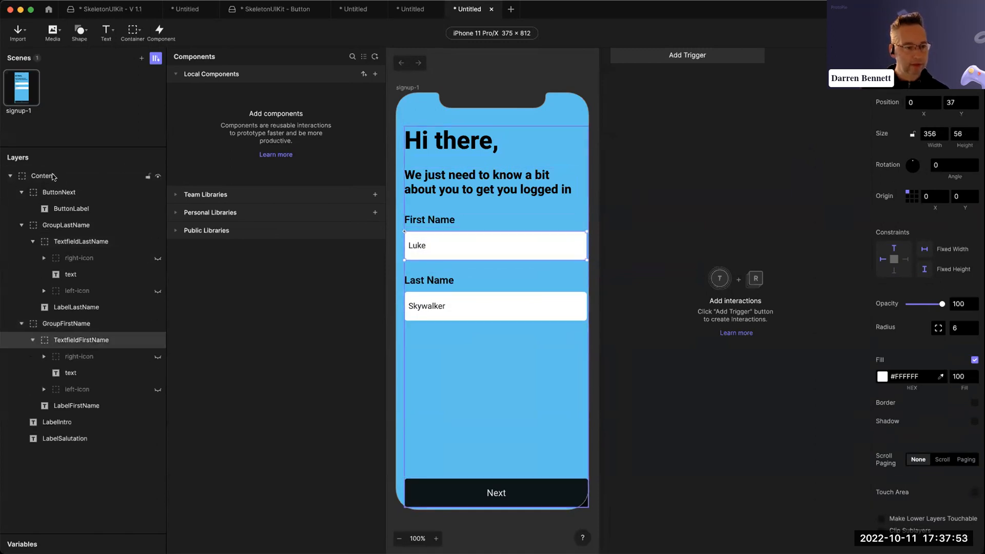
Widen the canvas area and convert the ButtonLabel text inside ButtonNext into an editable text layer.
left_click(55, 210)
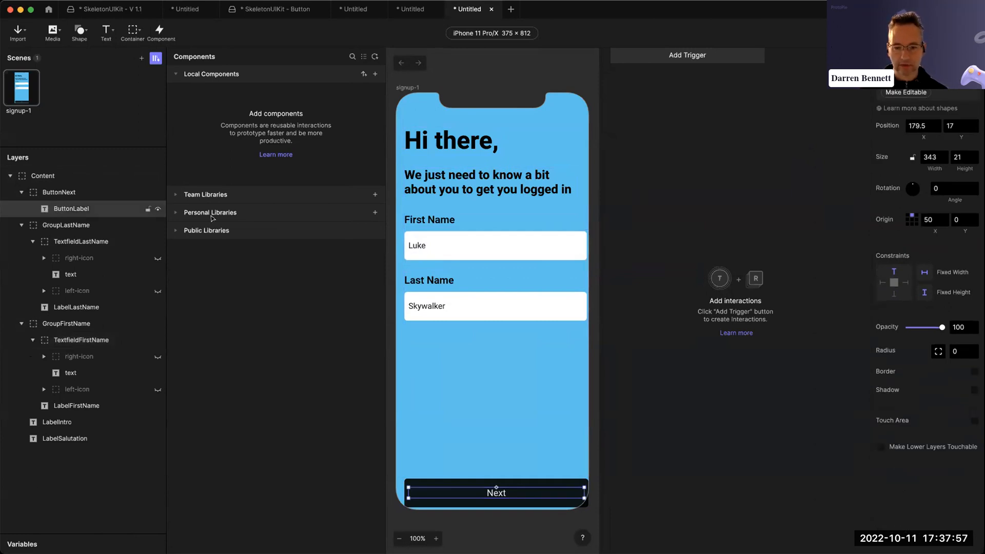
left_click_drag(597, 184, 664, 185)
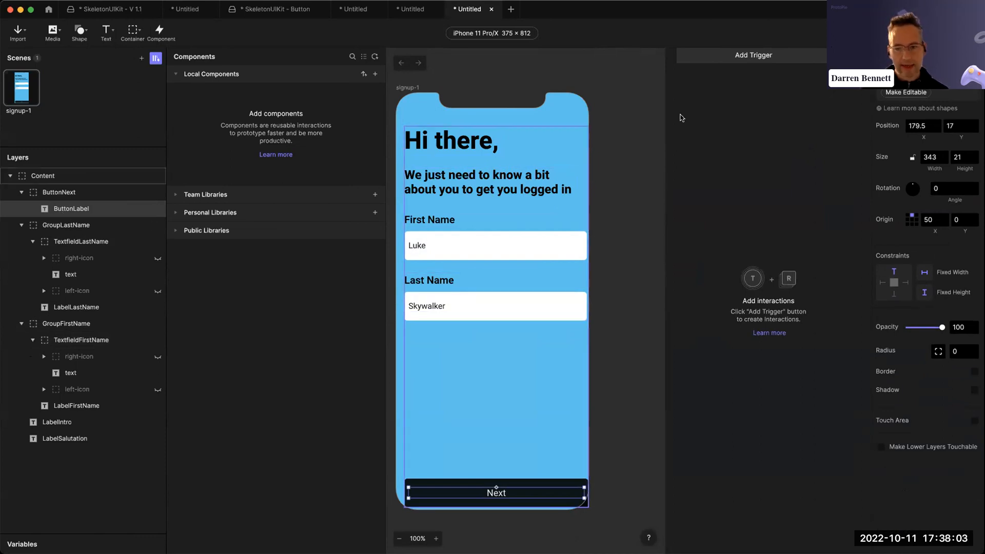
left_click(906, 93)
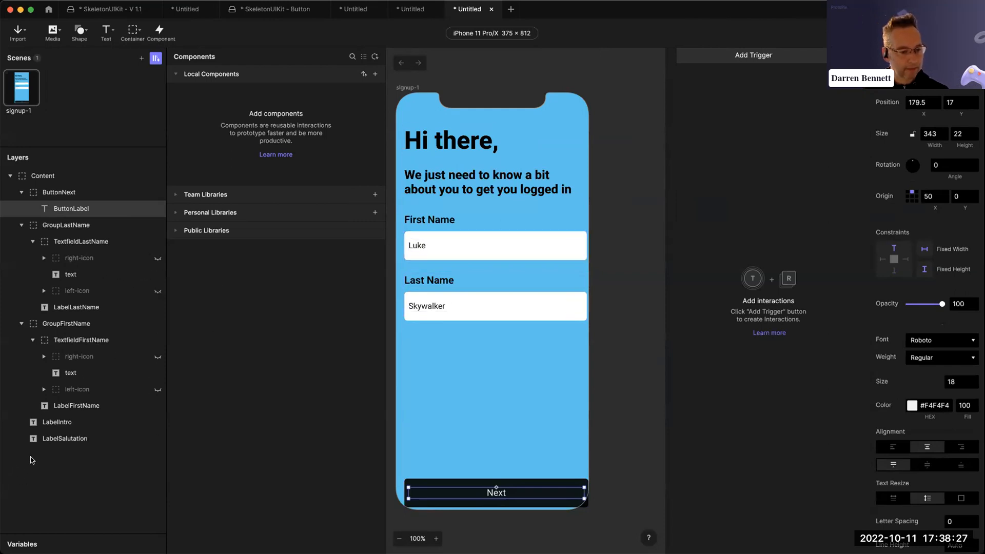
Switch back to Figma and change the signup-1 frame's fill to the Orange color style.
key("super+Tab")
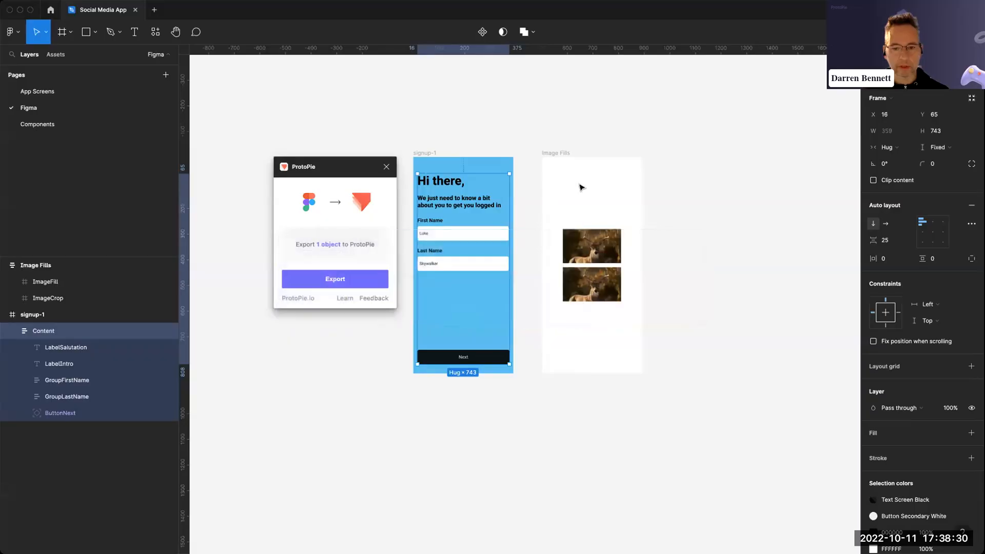
left_click(468, 132)
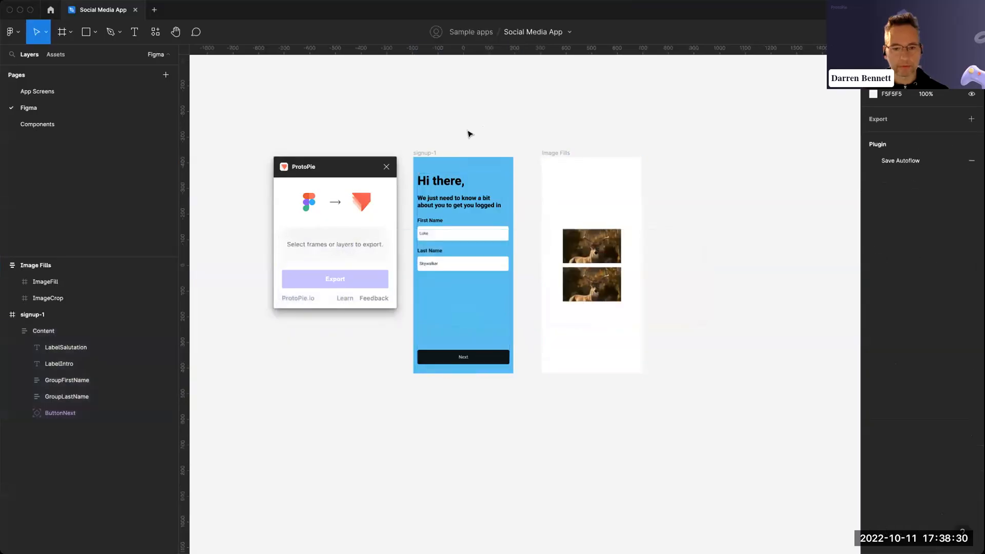
left_click(425, 154)
left_click(889, 286)
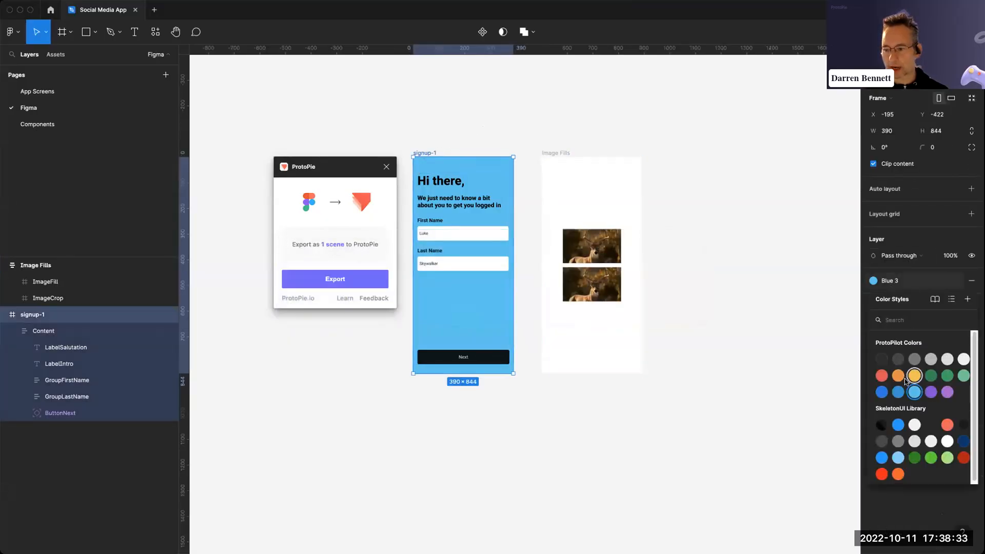
key("Escape")
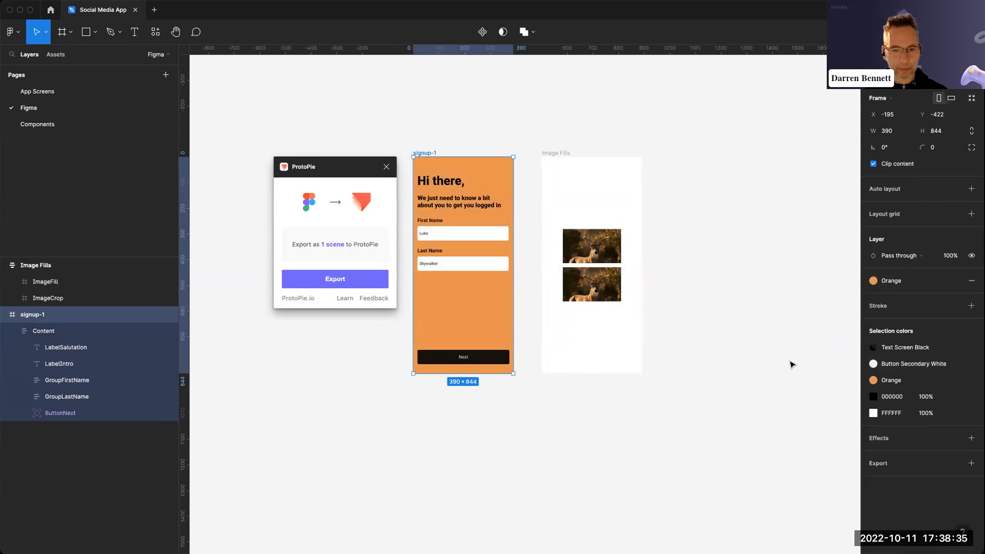
Export the recolored signup-1 frame to ProtoPie again as one scene.
left_click(791, 364)
left_click(425, 153)
left_click(348, 287)
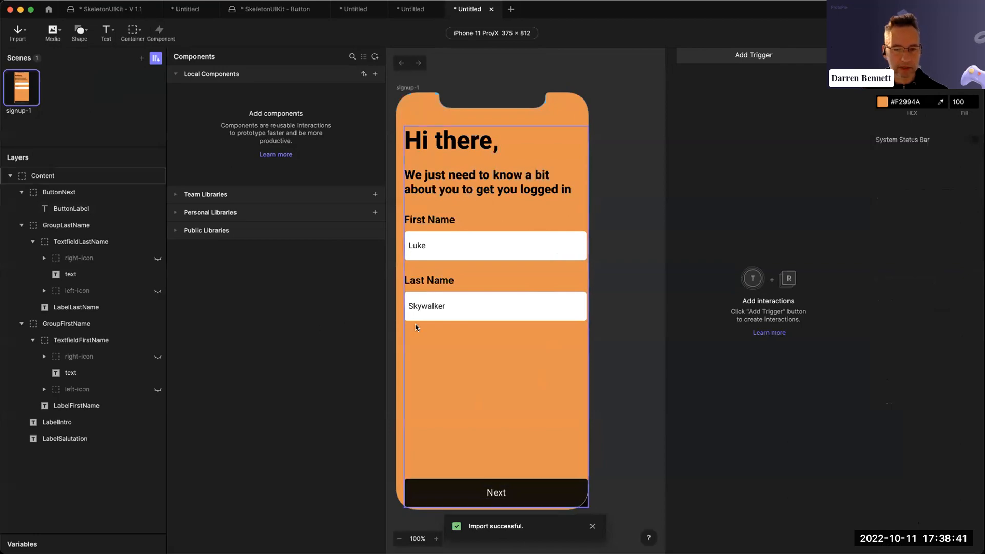
Return to Figma, replace the First Name field's text with "Leia", and select the TextfieldFirstName instance.
key("super+Tab")
double_click(460, 236)
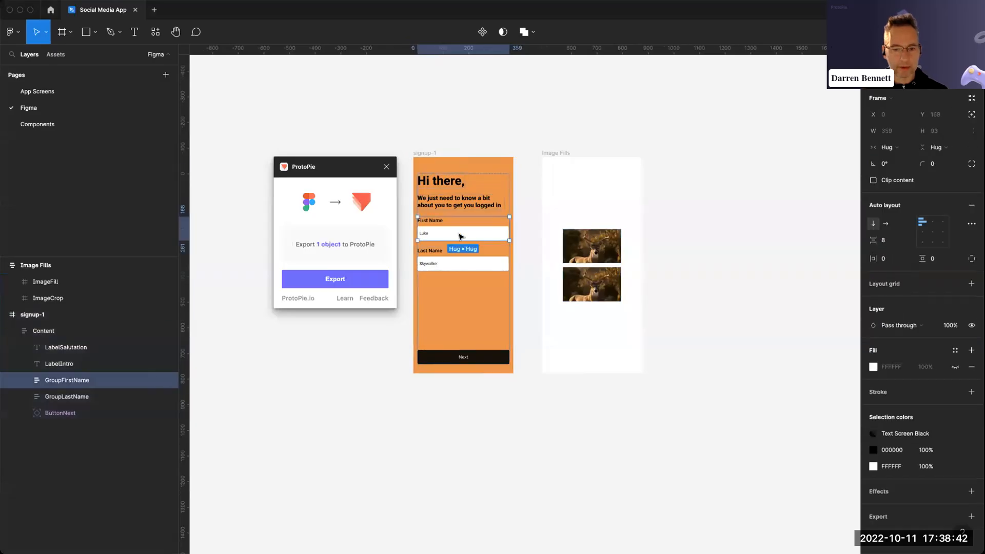
double_click(425, 235)
double_click(426, 235)
double_click(426, 234)
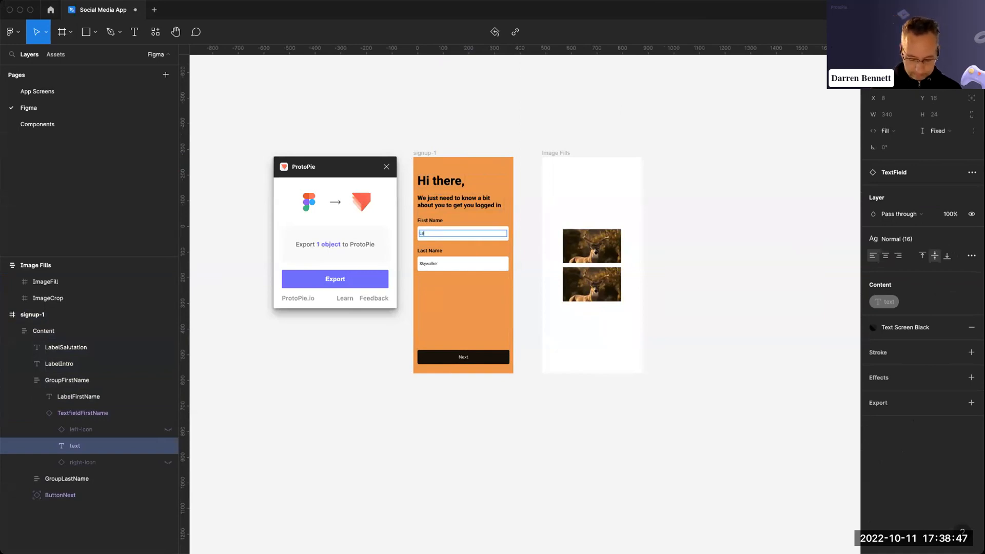
type("Leia")
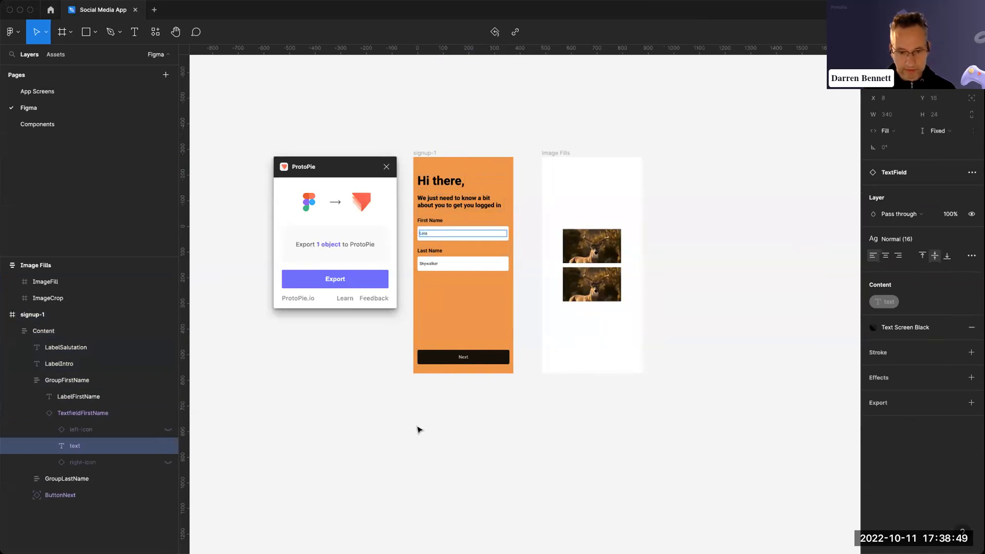
key("Escape")
key("Escape")
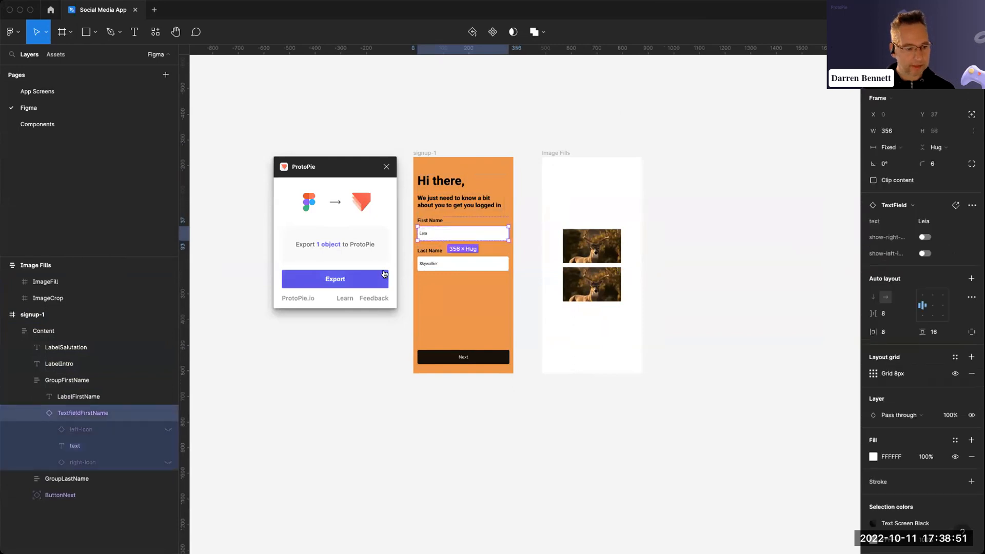
Export only the TextfieldFirstName object to ProtoPie and check the updated signup-1 scene.
left_click(352, 278)
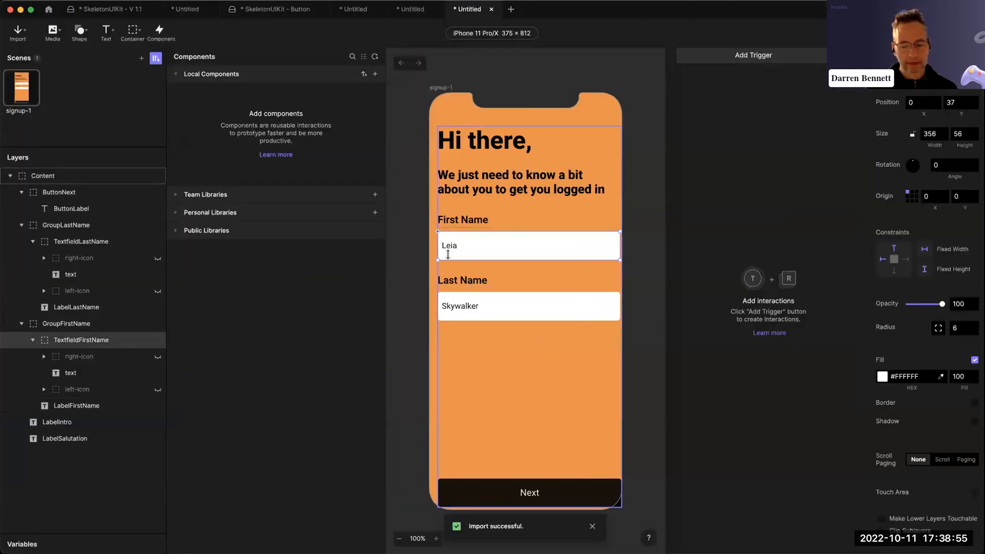
left_click(651, 313)
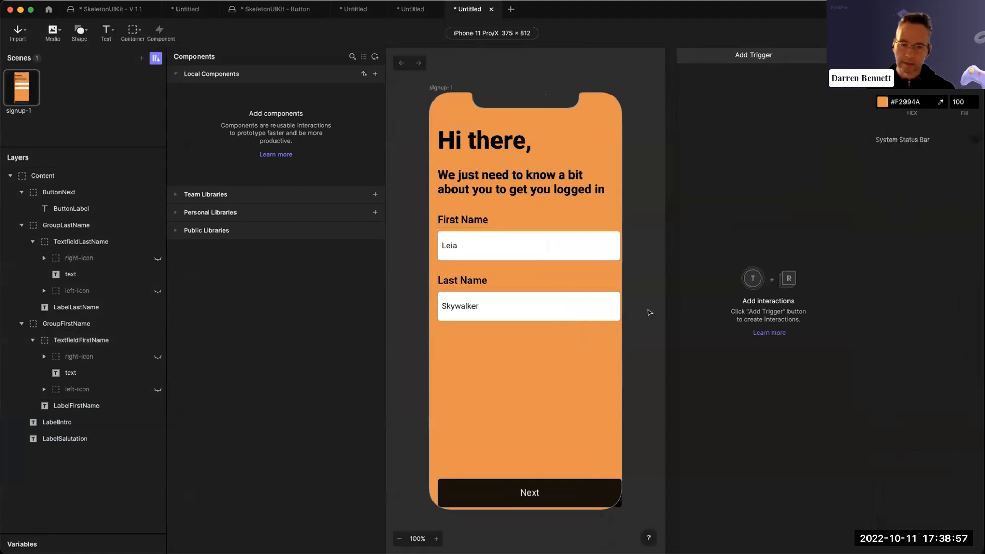
scroll(639, 295, "down", 2)
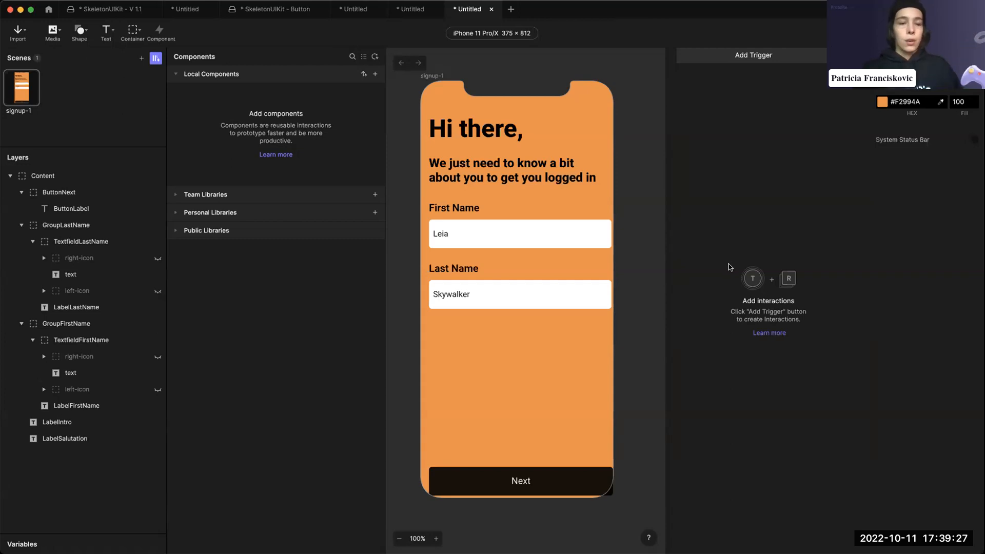
Create a new ProtoPie document and draw a rectangle about 274 × 46 at roughly X 57, Y 221.
left_click(511, 9)
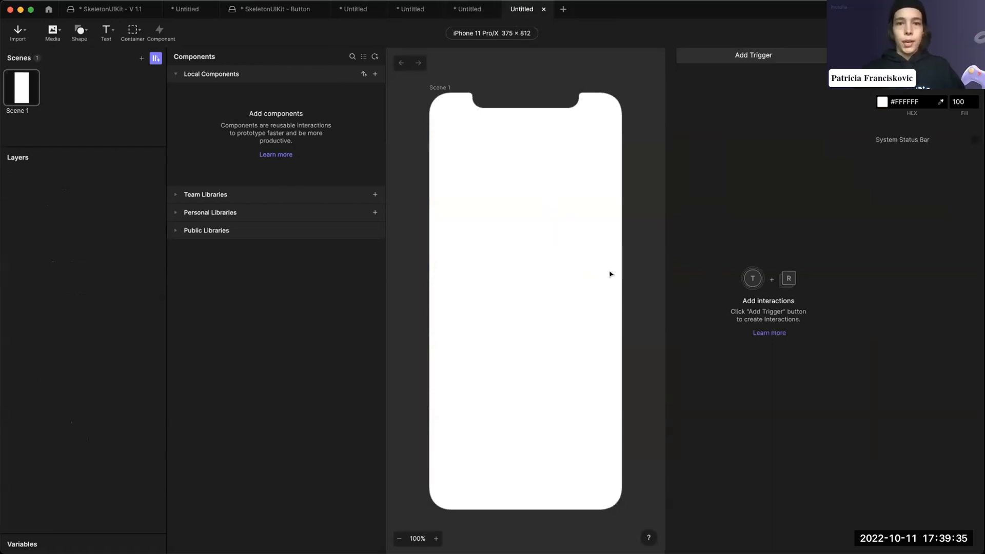
left_click(85, 31)
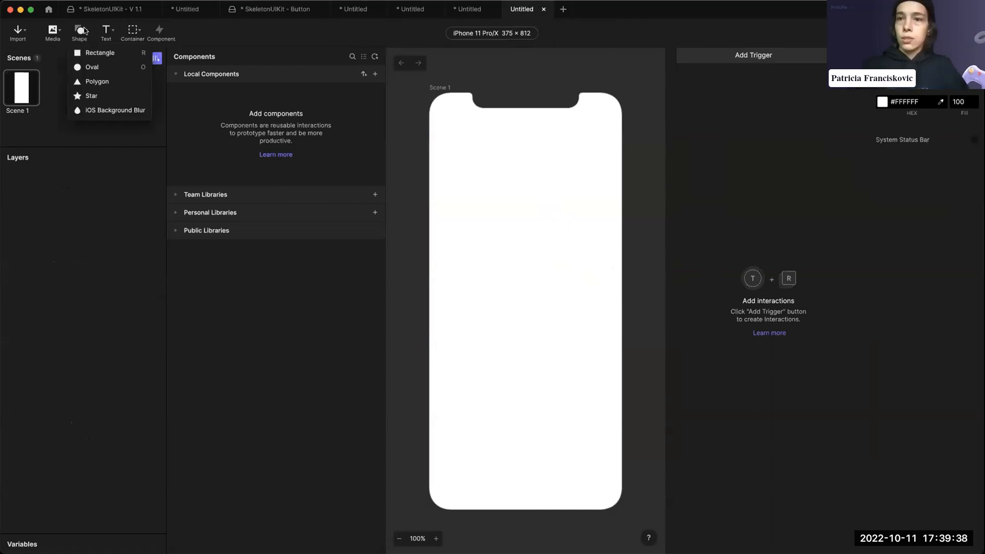
left_click(87, 54)
mouse_move(456, 212)
left_mouse_down()
mouse_move(598, 255)
mouse_move(597, 235)
left_mouse_up()
left_click_drag(540, 219, 542, 213)
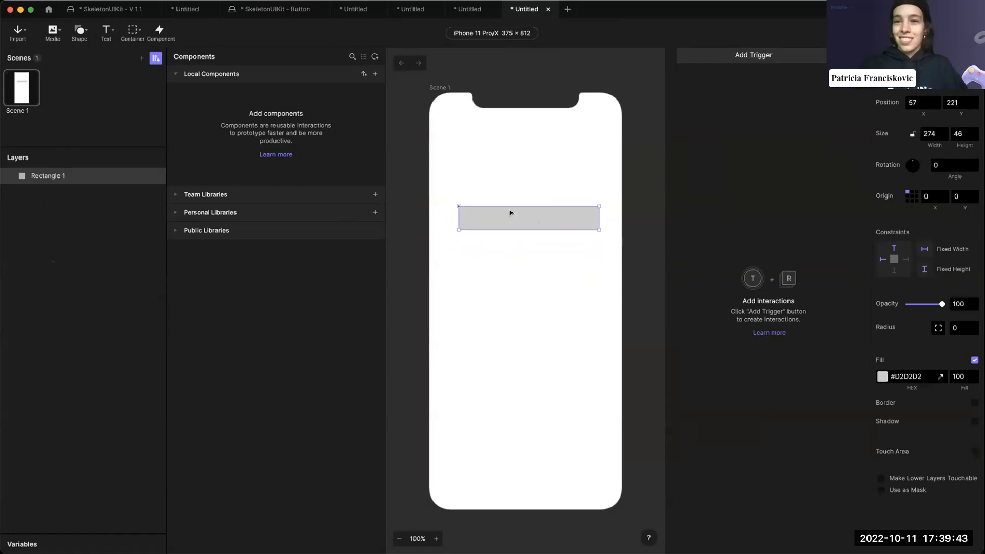
Add a text layer about 280 × 50 above the rectangle containing the word "Text".
left_click(107, 30)
left_click(118, 51)
left_click_drag(456, 162, 599, 188)
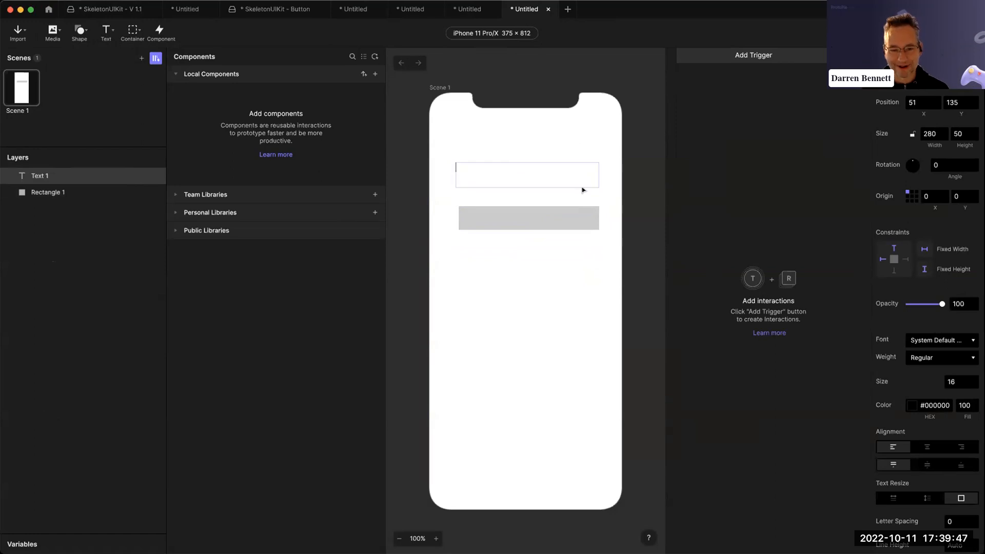
type("Text")
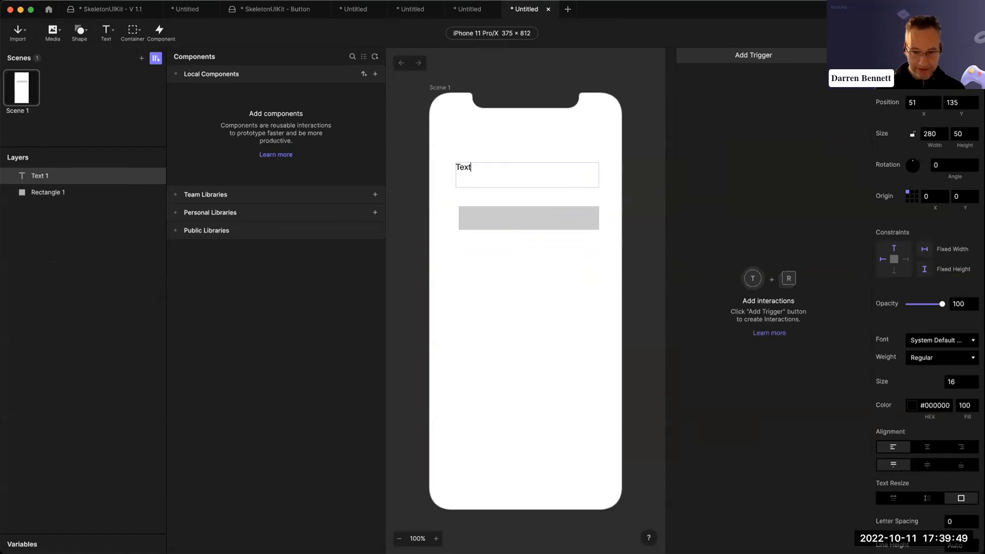
key("Escape")
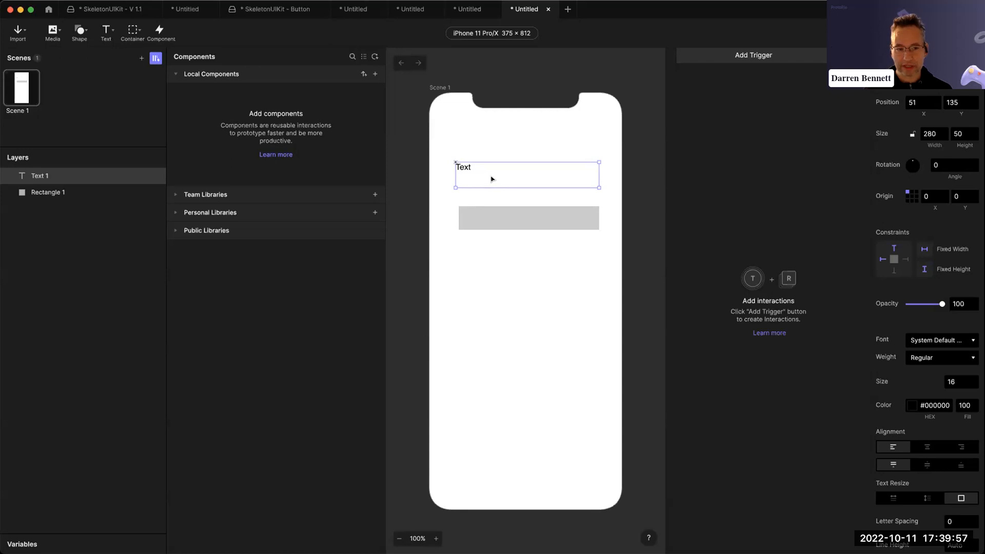
Resize the text layer to 274 × 23 and place it at X 57, Y 182, aligned with the rectangle.
left_click_drag(508, 187, 459, 189)
left_click(514, 297)
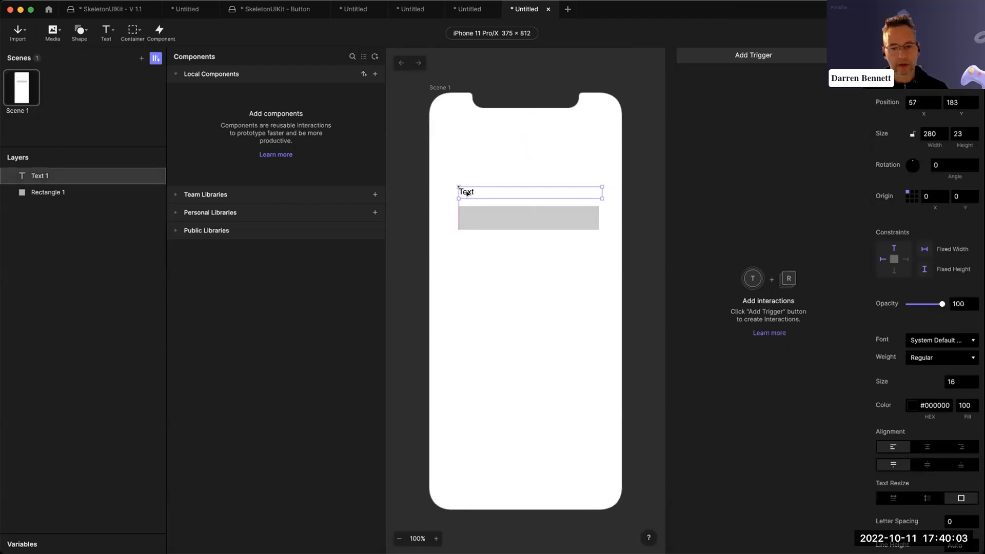
left_click_drag(601, 192, 599, 192)
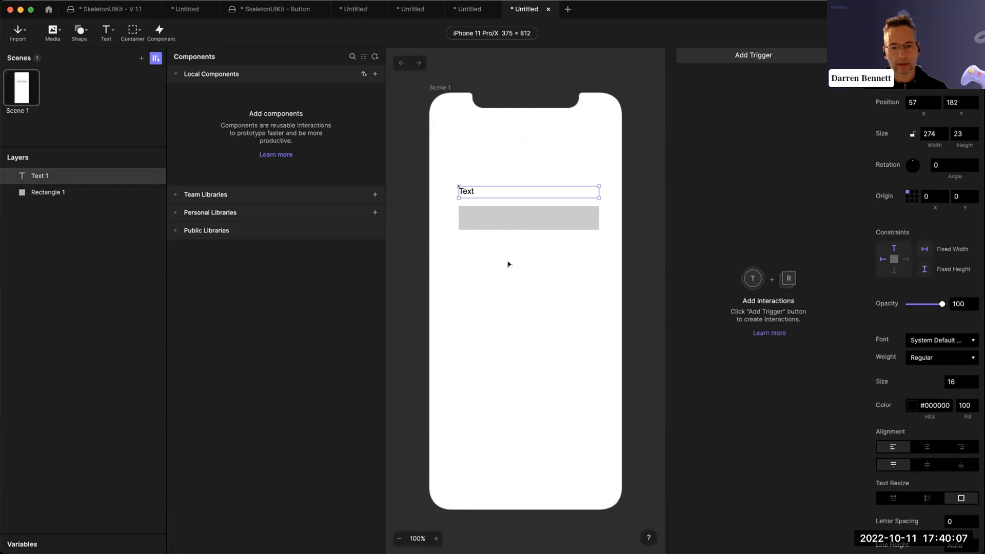
Select the text layer and the rectangle in turn to compare their position and size properties.
left_click(470, 249)
left_click(466, 192)
left_click(464, 211)
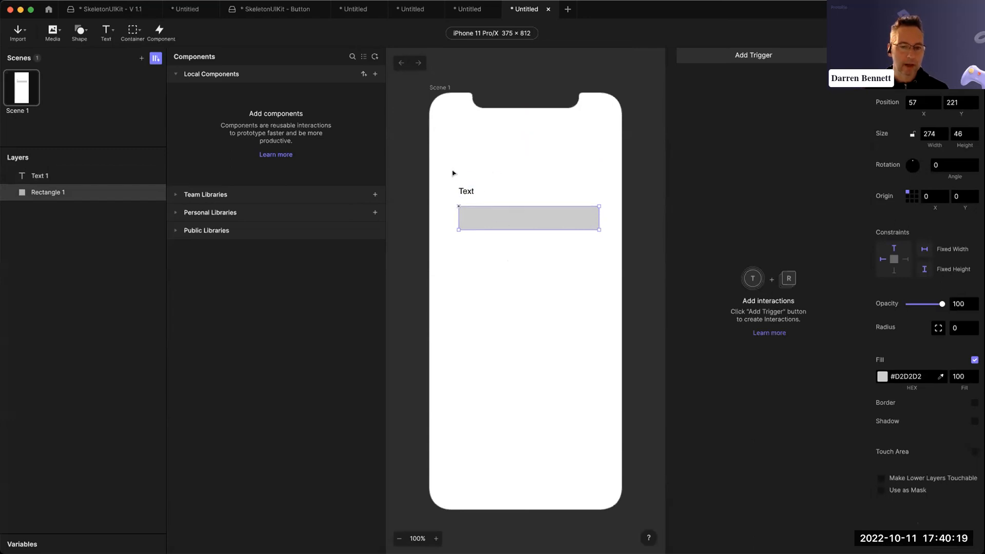
left_click(492, 250)
Switch to Figma, duplicate the signup-1 frame beside Image Fills, and move GroupFirstName out of the copy onto the canvas above.
key("super+Tab")
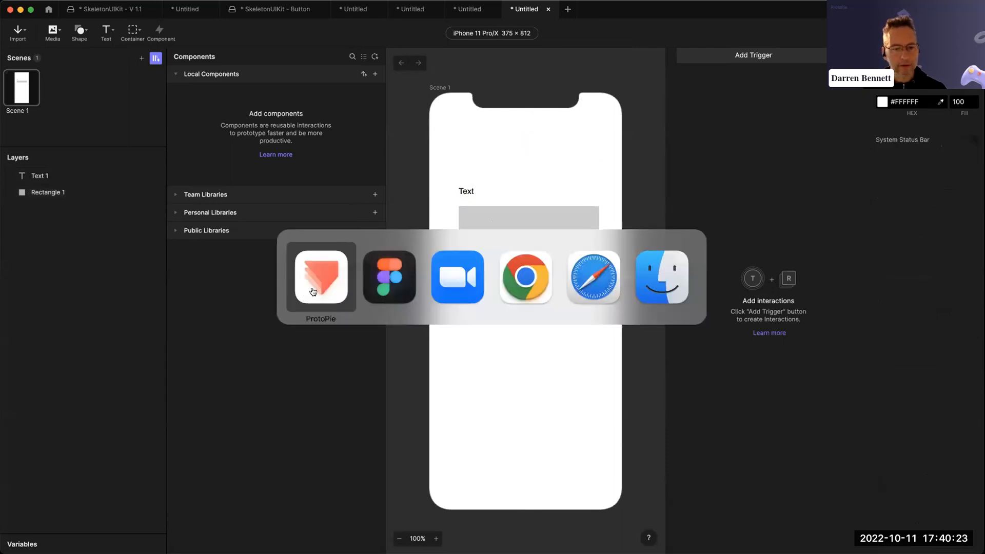
left_click(377, 279)
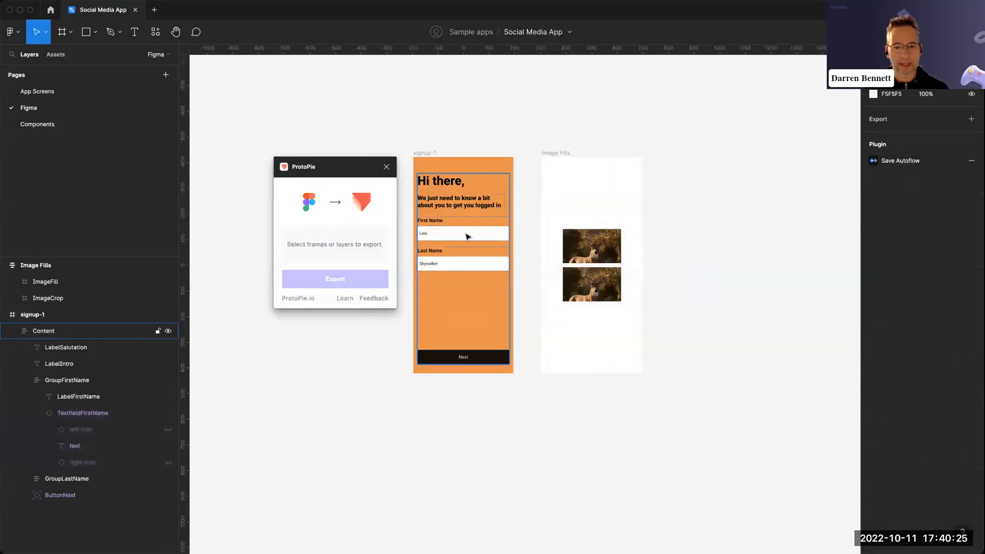
left_click(417, 154)
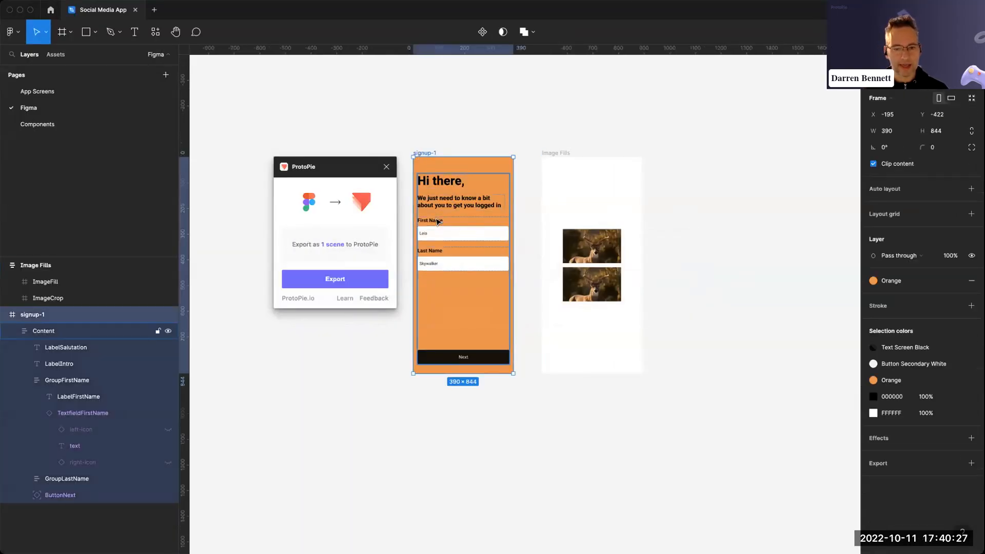
left_click_drag(445, 205, 640, 116)
double_click(749, 245)
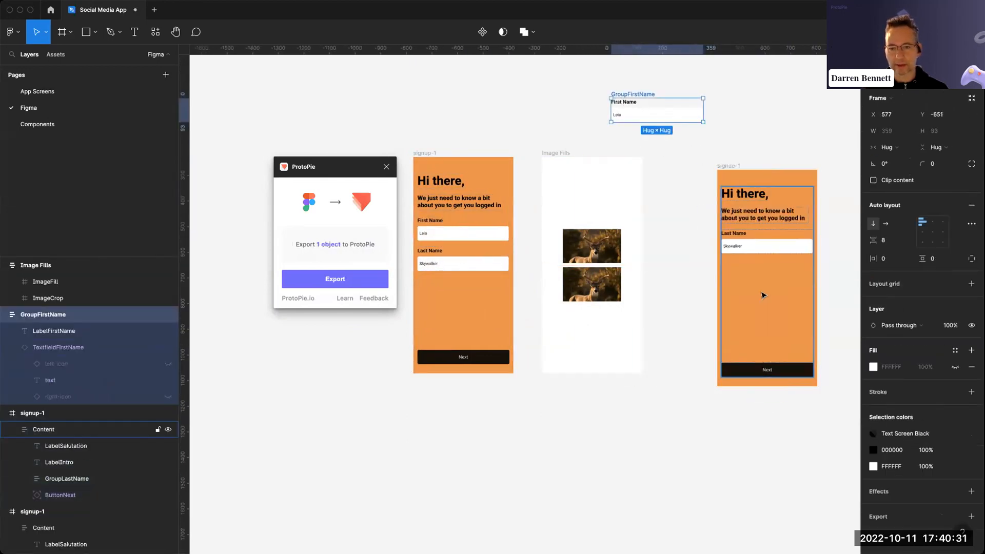
Move the Content frame out of the signup-1 copy, and export TextfieldFirstName to the ProtoPie scene, placed at X 19, Y 394.
left_click_drag(748, 247, 661, 358)
left_click(644, 121)
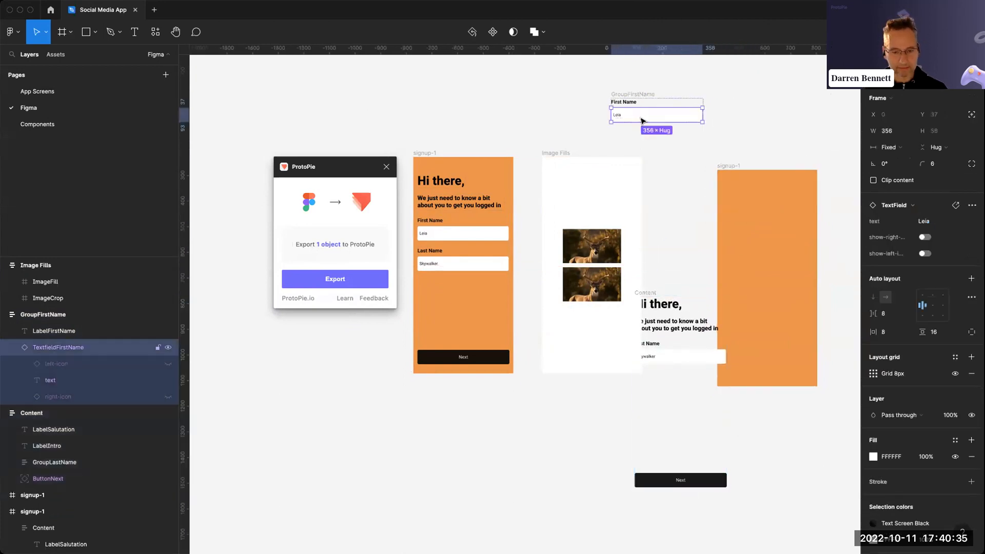
left_click(363, 282)
left_click_drag(470, 132, 479, 315)
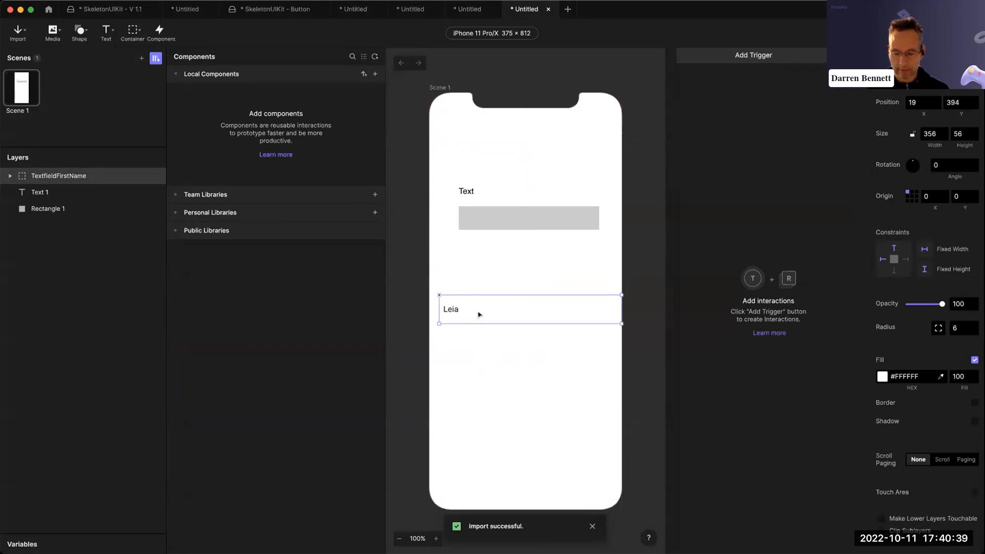
Delete the imported TextfieldFirstName from the ProtoPie scene and return to Figma with nothing selected.
key("Delete")
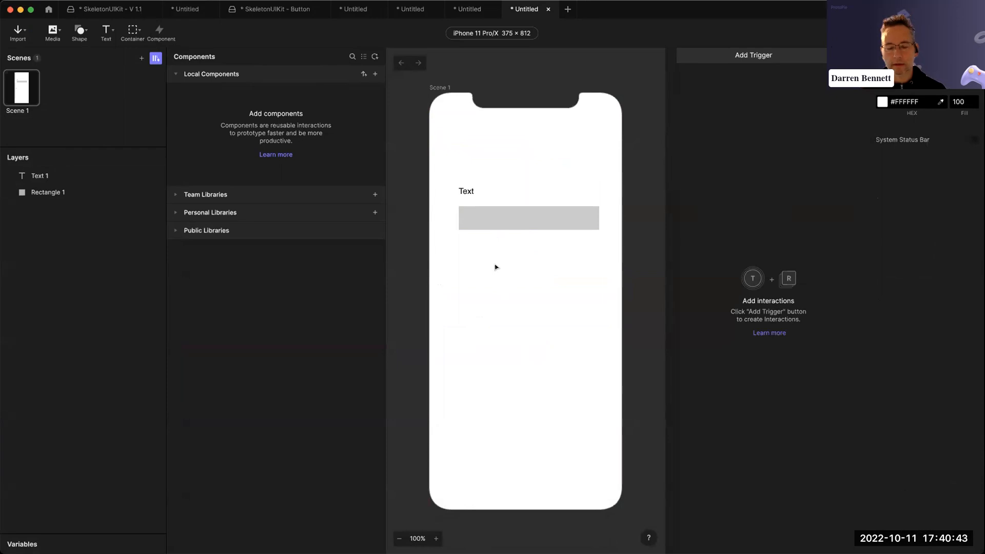
key("super+Tab")
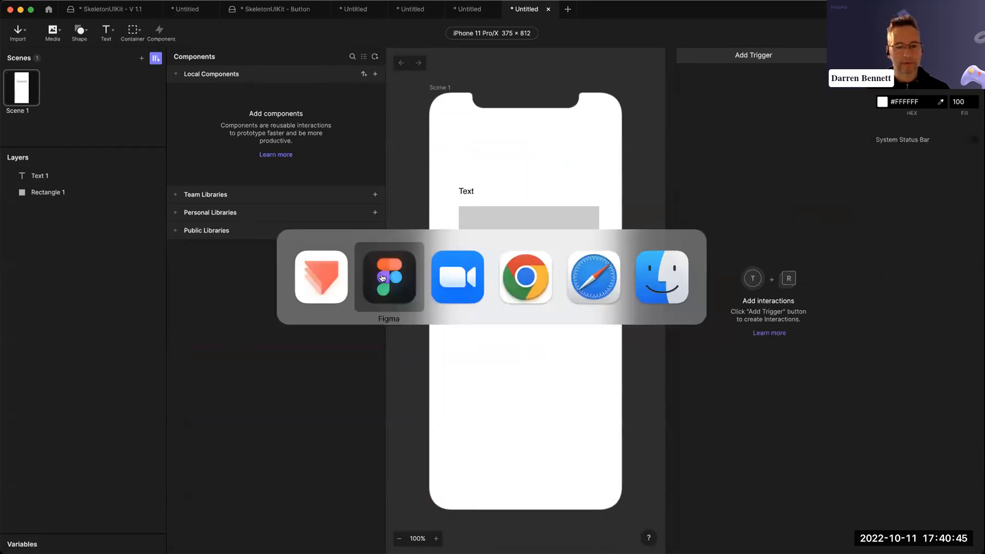
left_click(295, 118)
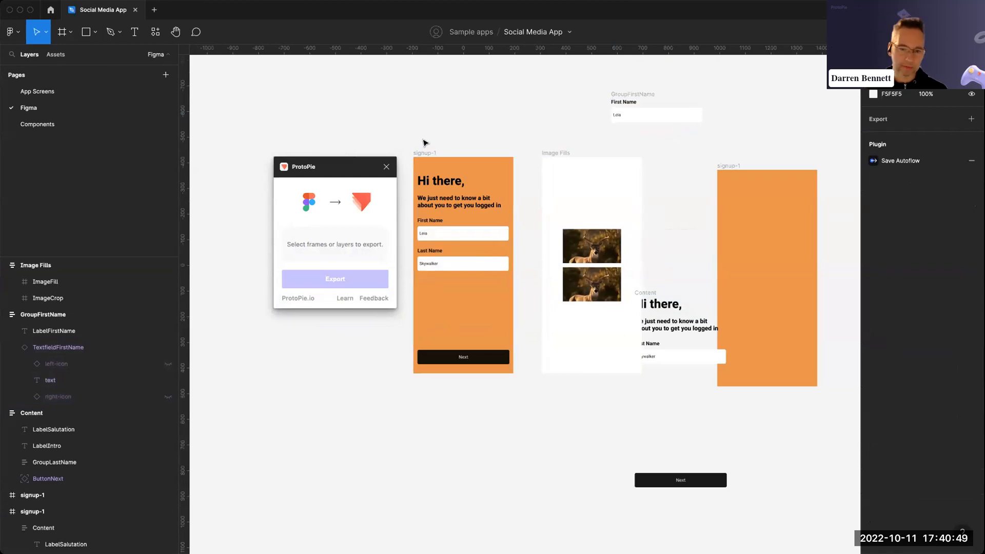
Switch to ProtoPie and move the grey rectangle to X 57, Y 215, slightly closer to the text layer.
key("super+Tab")
mouse_move(481, 222)
left_mouse_down()
mouse_move(499, 215)
mouse_move(468, 216)
left_mouse_up()
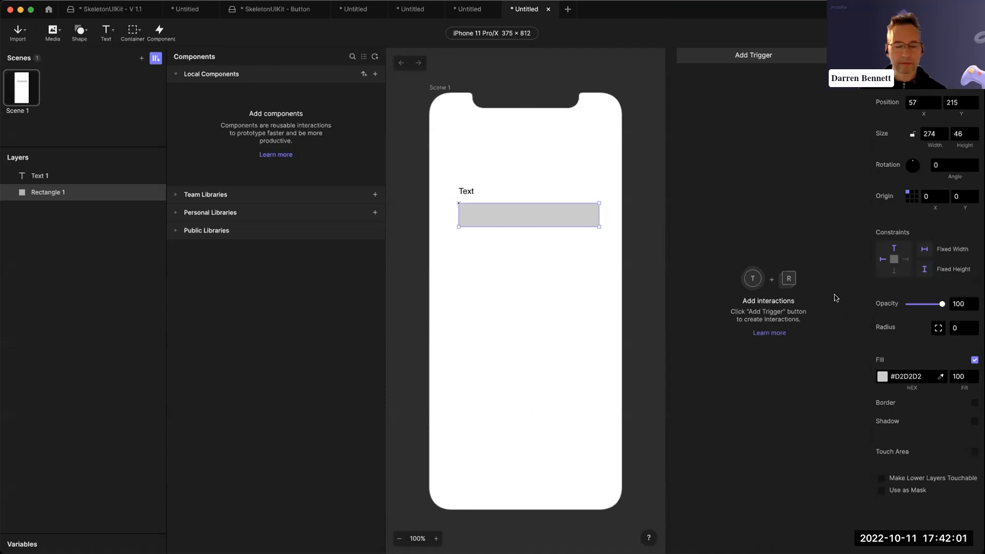
left_click(637, 304)
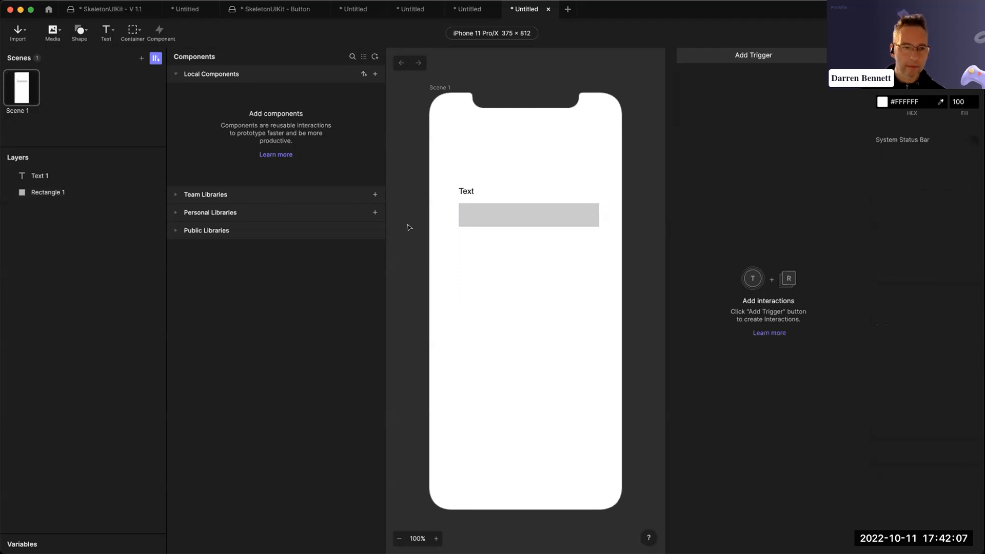
Switch to Figma and select GroupFirstName in the original signup-1 frame to examine its auto layout settings.
key("super+Tab")
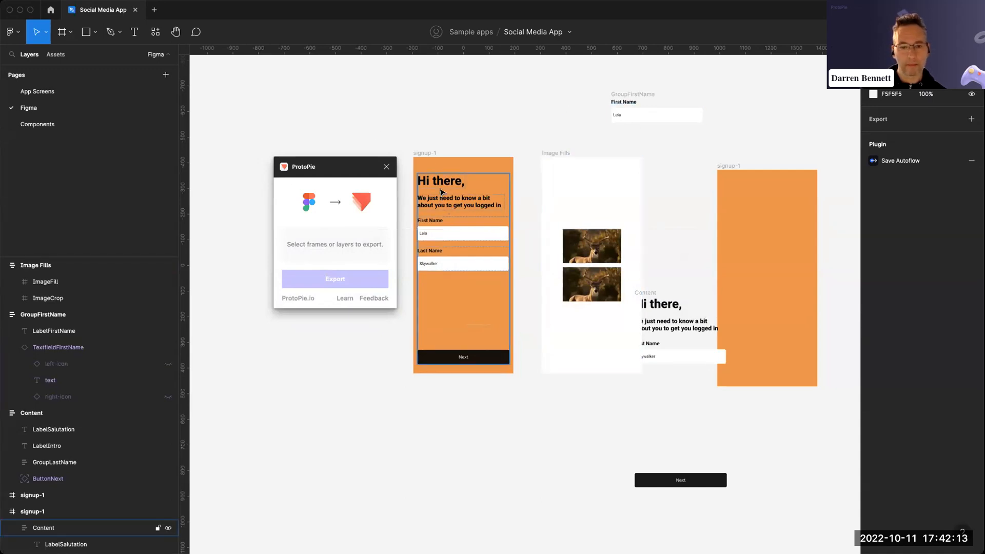
double_click(450, 236)
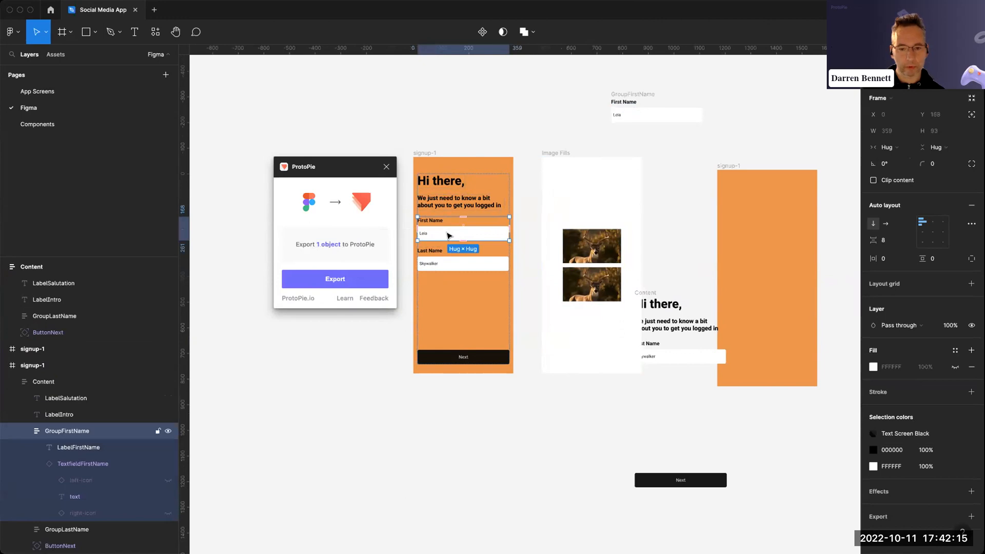
left_click(509, 129)
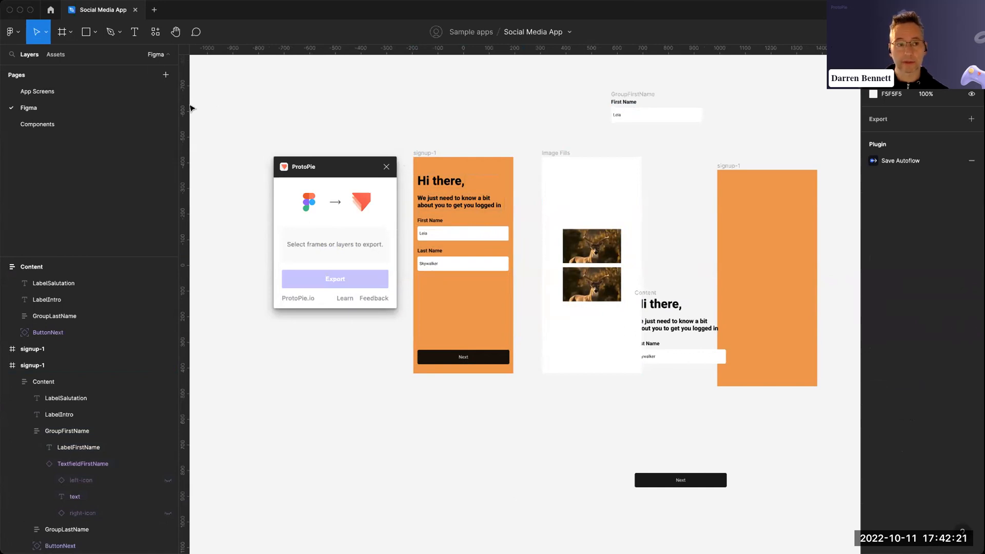
Draw a star 128 × 128 on the canvas above the original signup-1 frame.
left_click(94, 37)
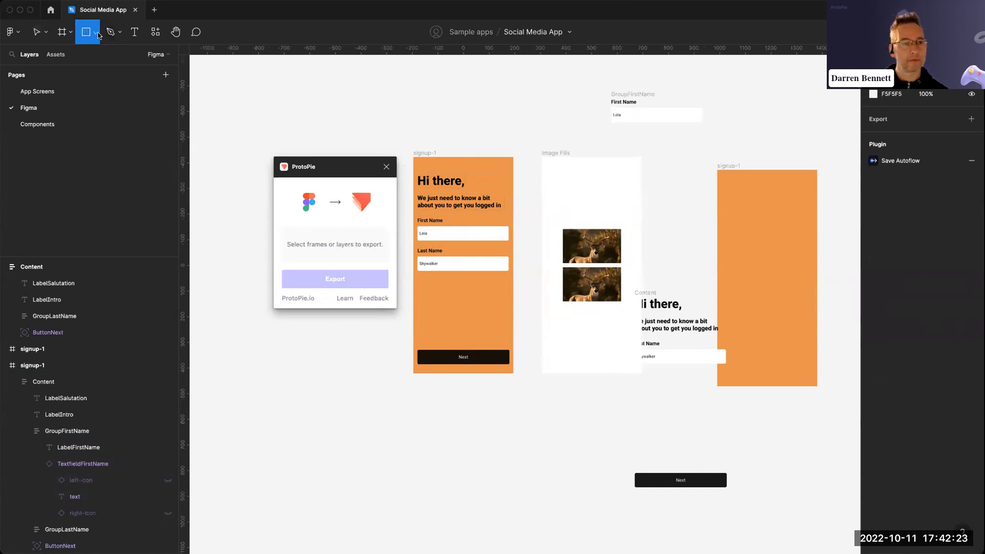
left_click(78, 118)
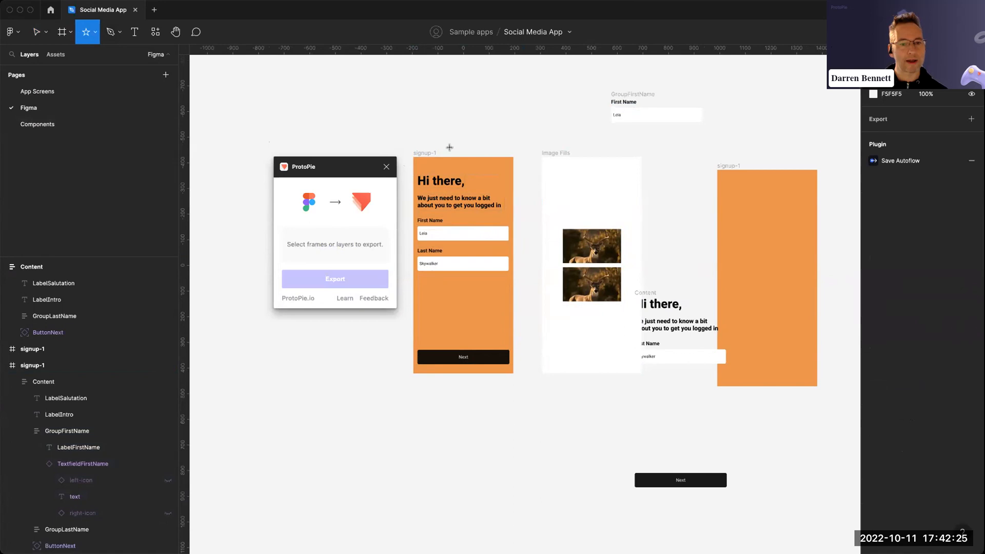
mouse_move(403, 101)
left_mouse_down()
mouse_move(435, 135)
mouse_move(438, 109)
left_mouse_up()
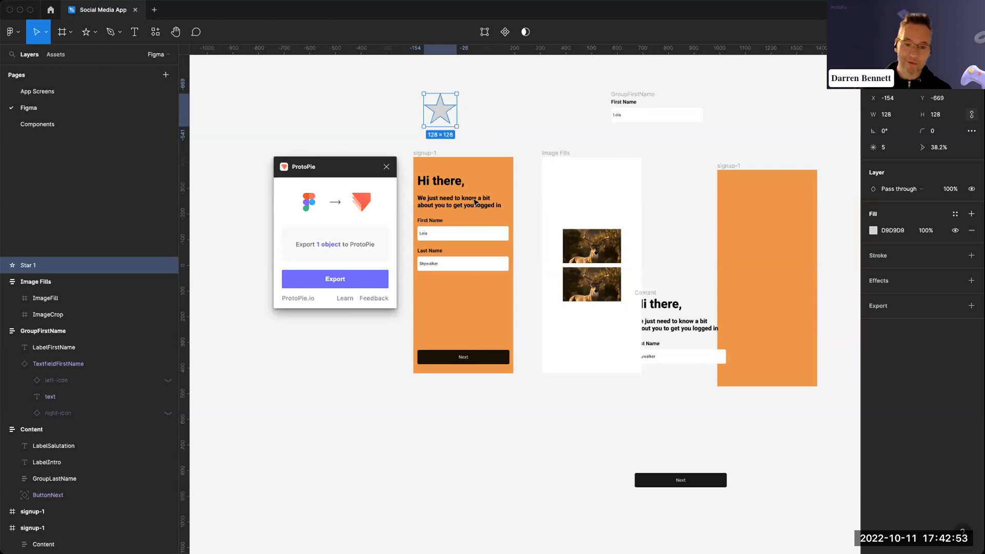
Wrap LabelSalutation and LabelIntro of the original signup-1 in a new frame and name it toptext.
left_click(450, 201)
left_click(449, 200)
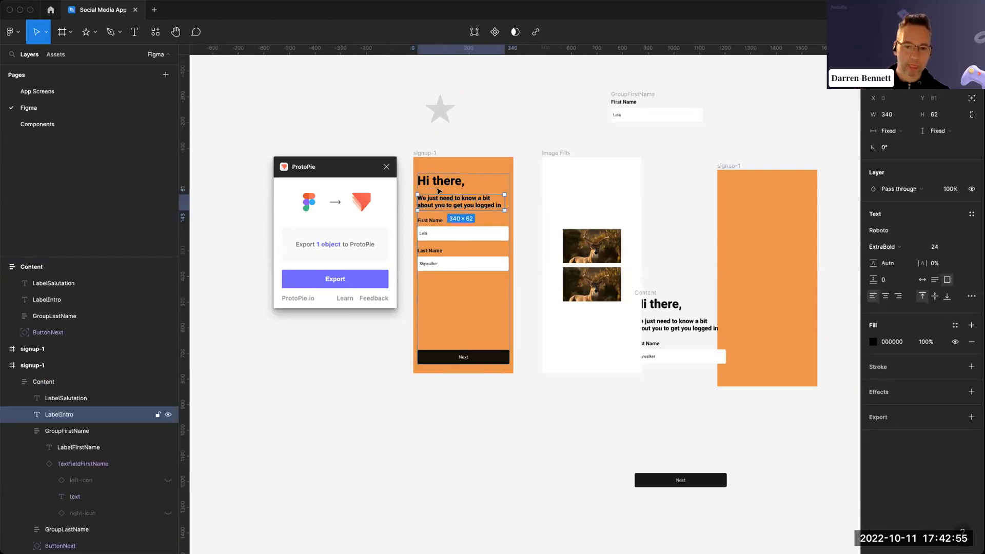
left_click(438, 181, "shift")
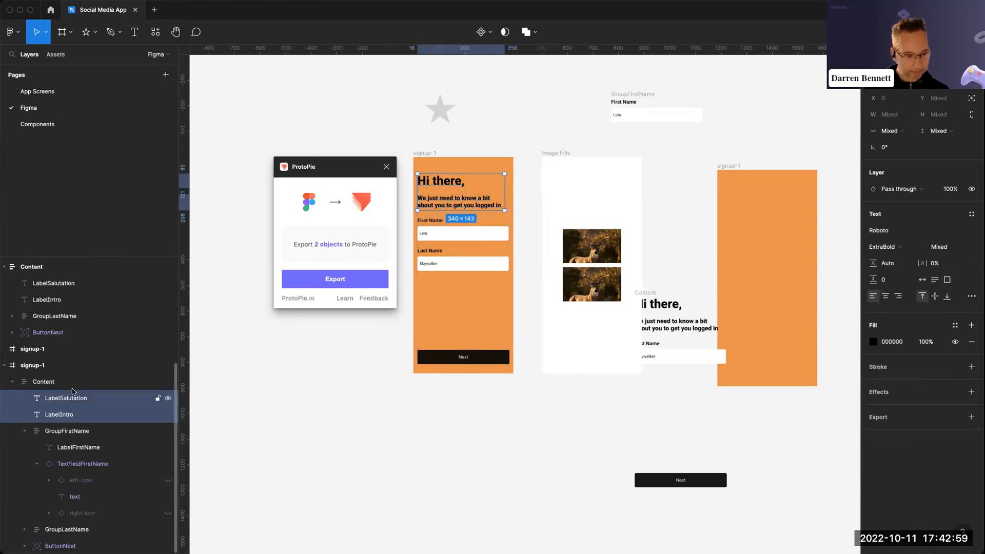
key("super+alt+g")
double_click(51, 400)
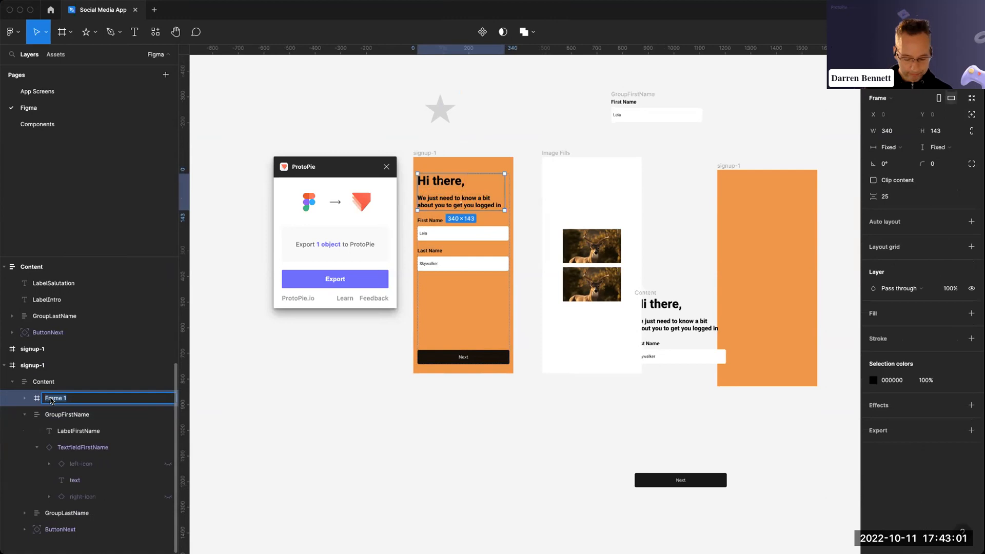
type("toptext")
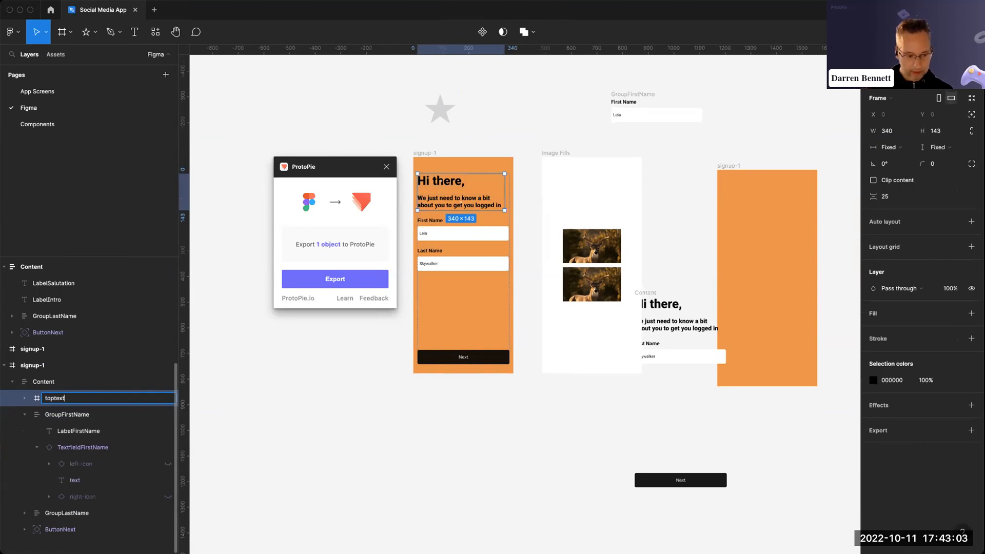
key("Return")
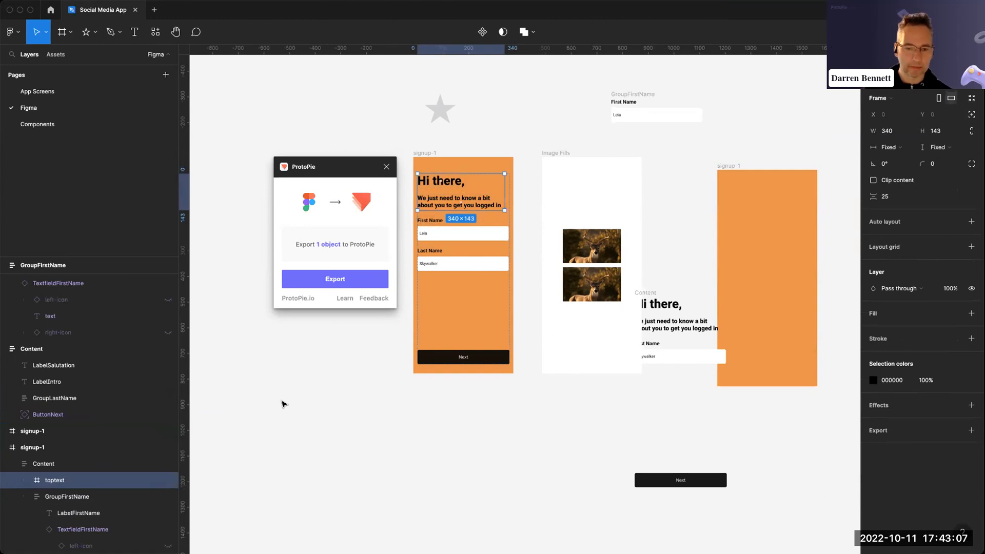
Try to copy the toptext frame as SVG and paste it into the ProtoPie scene.
right_click(438, 196)
mouse_move(496, 242)
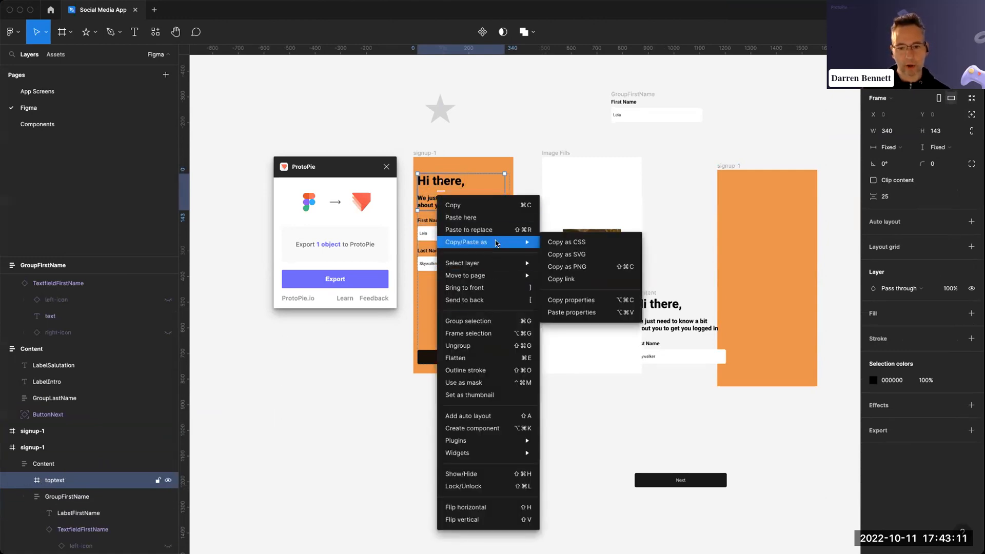
left_click(575, 255)
key("super+Tab")
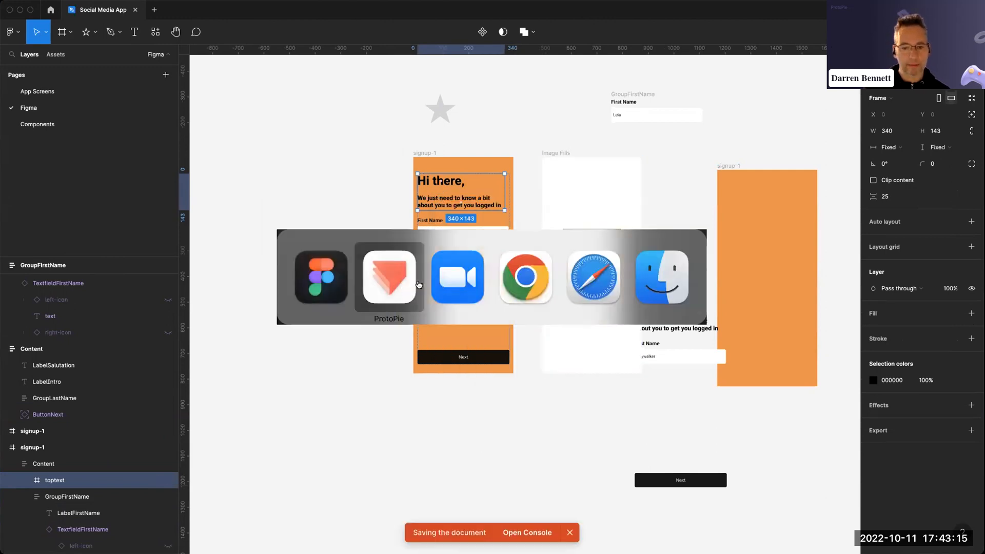
right_click(477, 287)
left_click(498, 332)
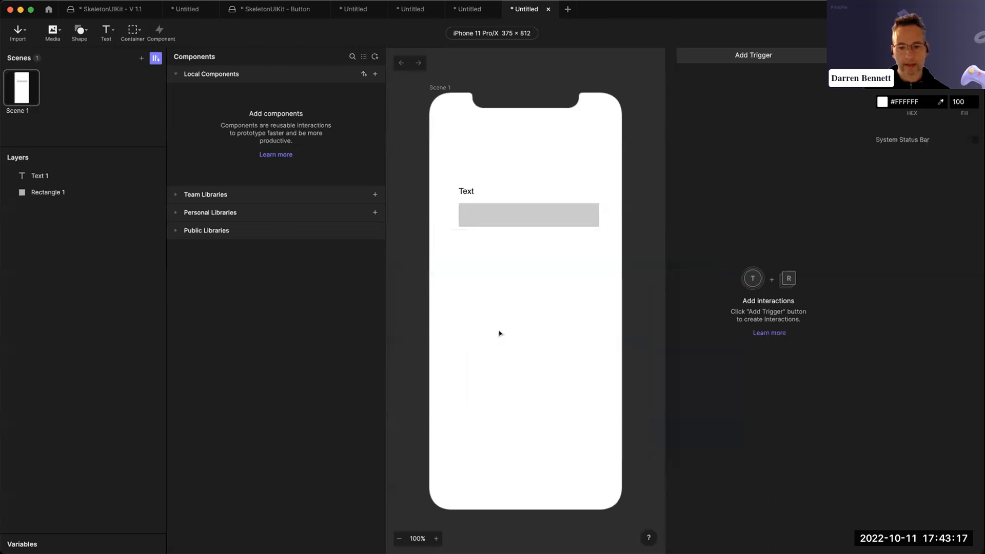
Copy the toptext frame as SVG in Figma, paste it into the ProtoPie scene and place it at X 24, Y 323.
key("super+Tab")
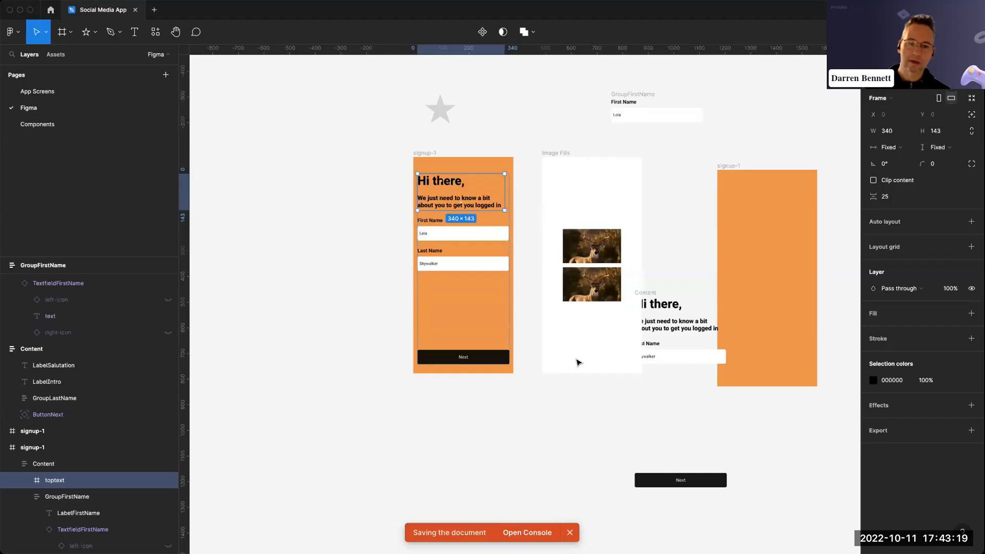
right_click(50, 485)
mouse_move(139, 263)
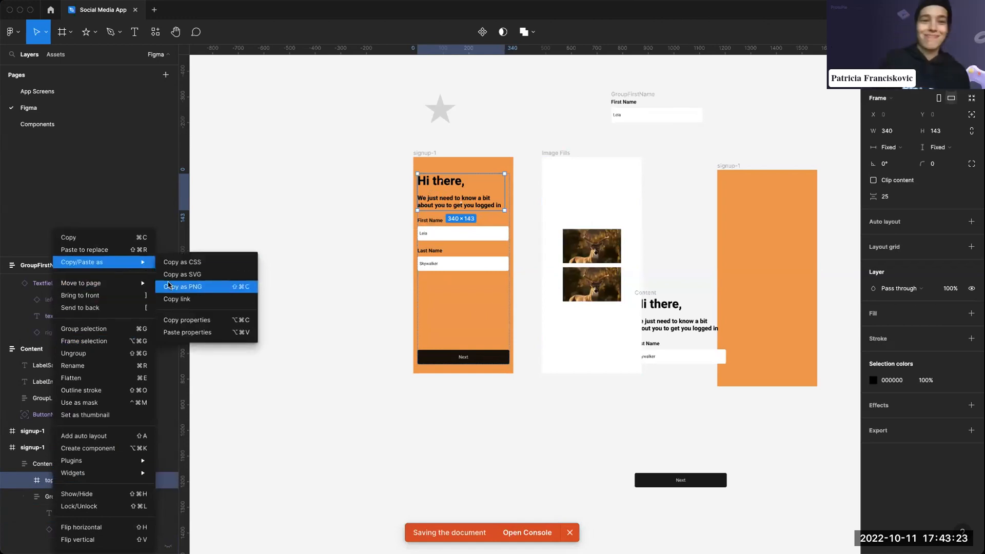
left_click(169, 275)
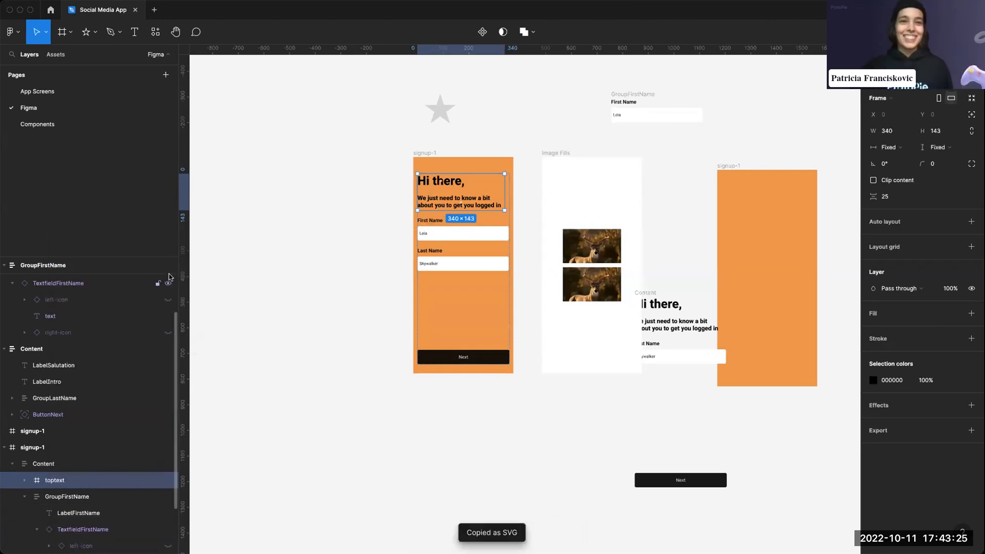
key("super+Tab")
right_click(452, 285)
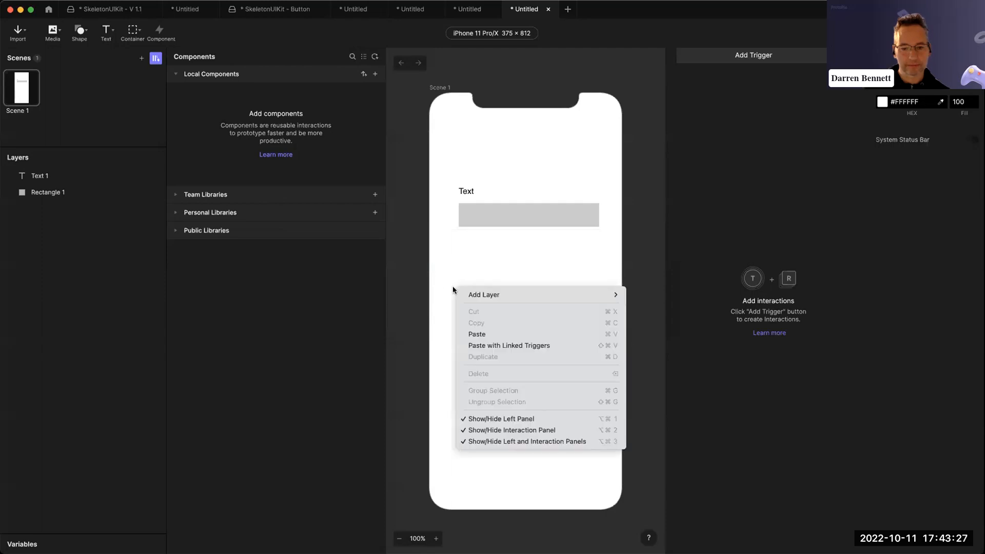
left_click(470, 343)
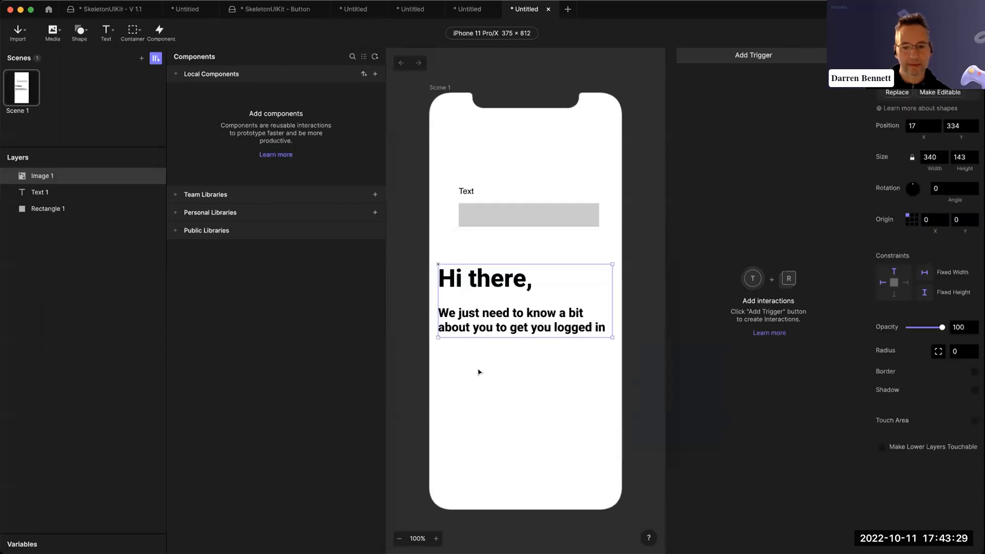
left_click_drag(473, 276, 477, 271)
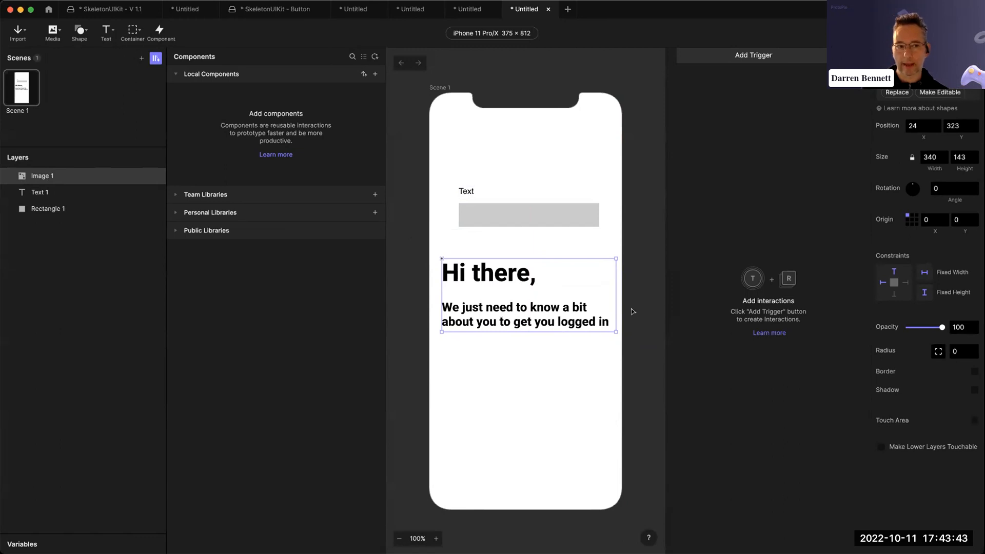
left_click(422, 322)
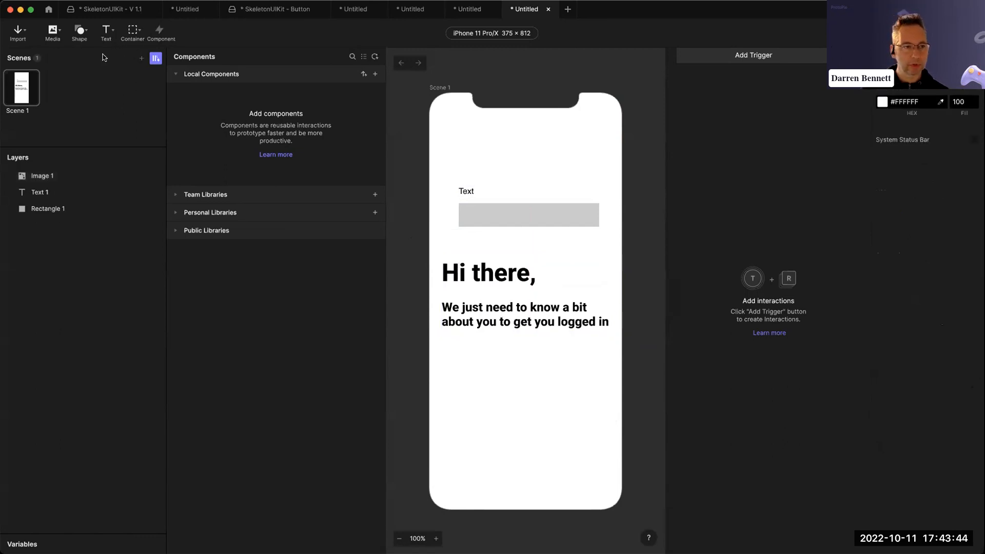
left_click(61, 32)
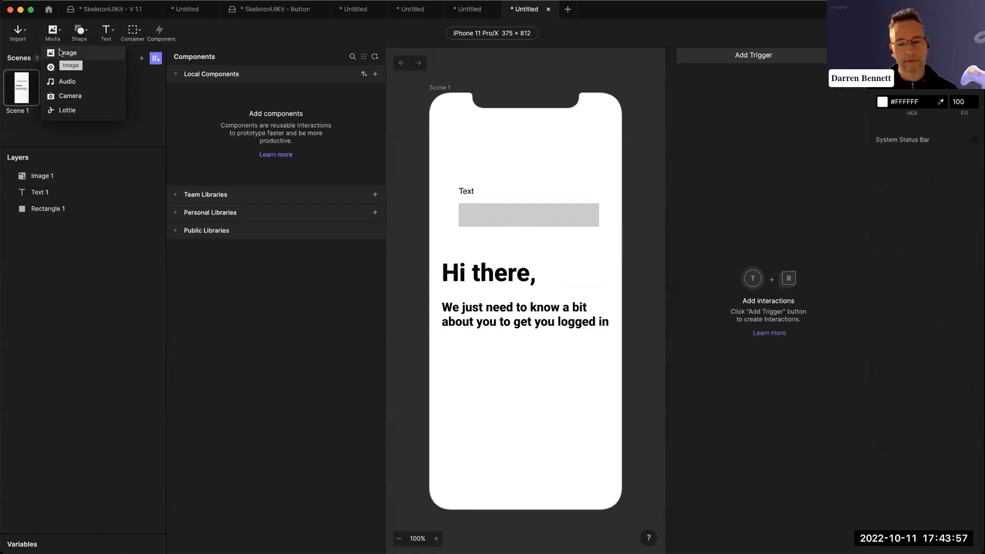
left_click(601, 172)
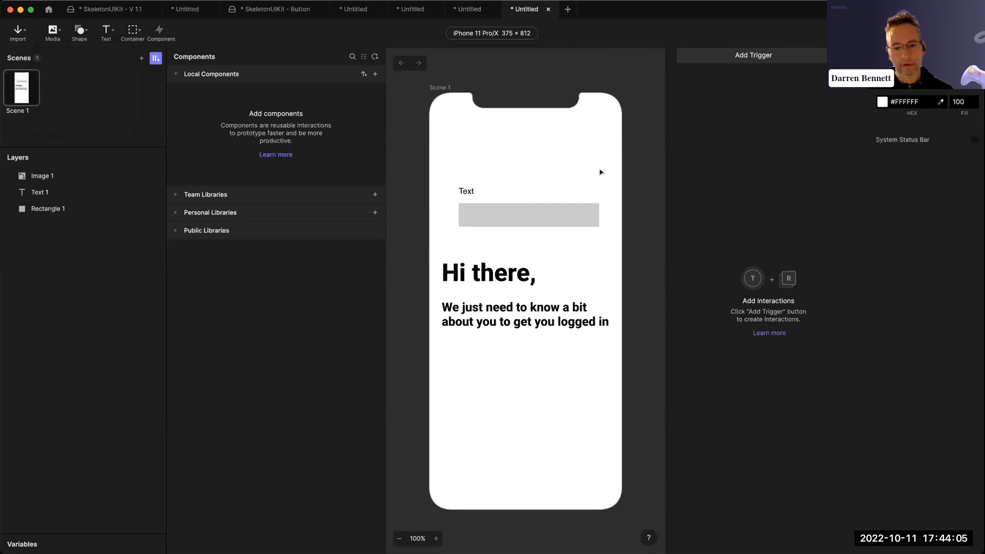
left_click(60, 33)
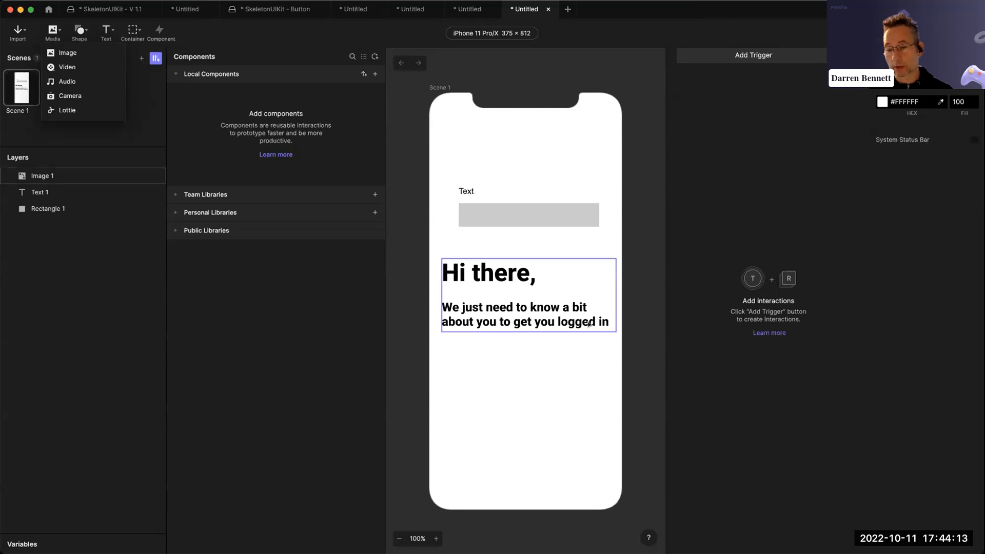
left_click(645, 338)
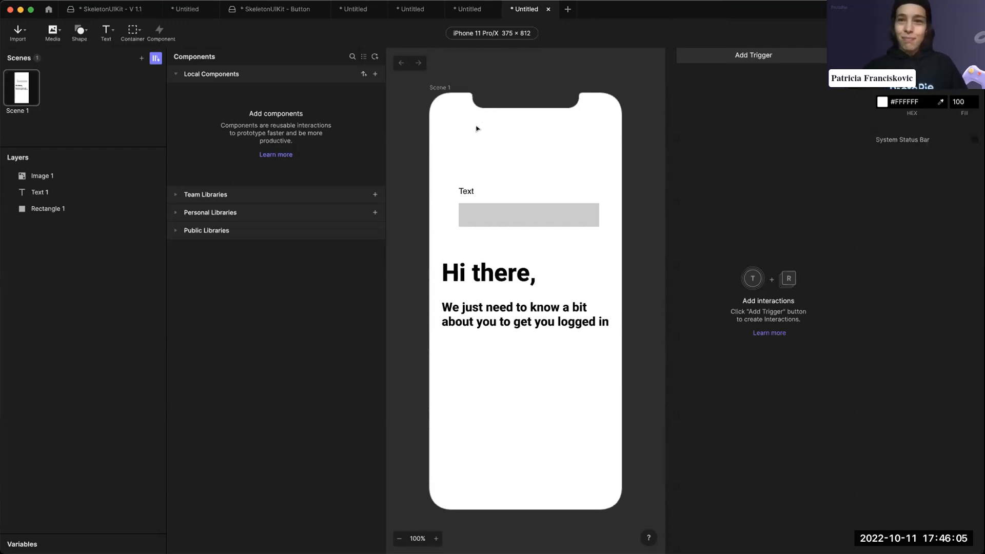
Import the video waves2.mp4 from the Video folder in ProtoPilot Assets into the scene.
left_click(60, 32)
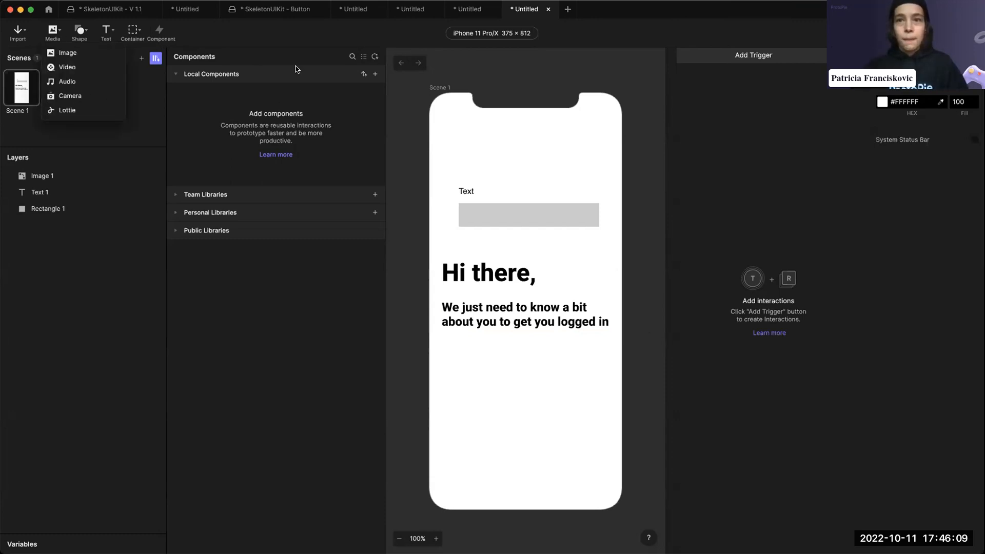
left_click(66, 68)
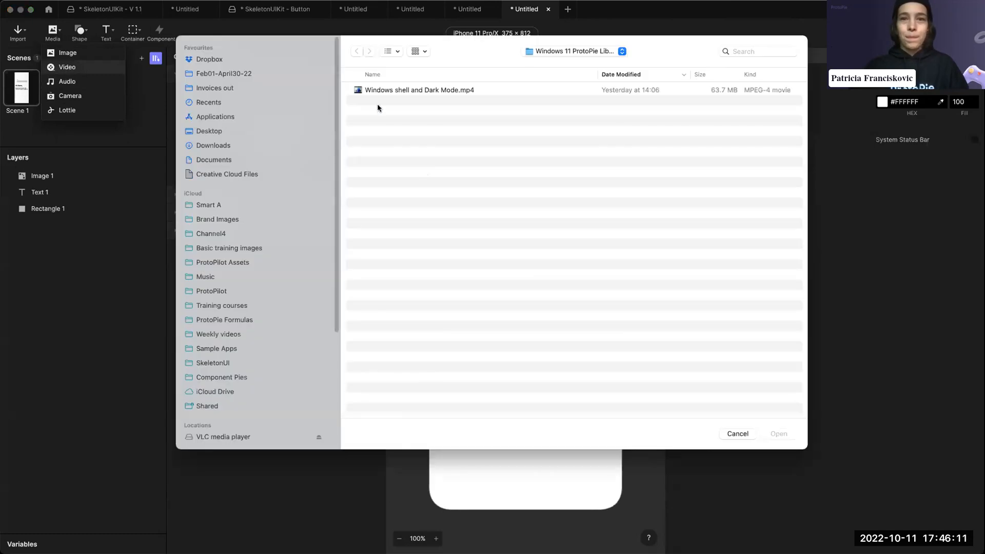
left_click(211, 264)
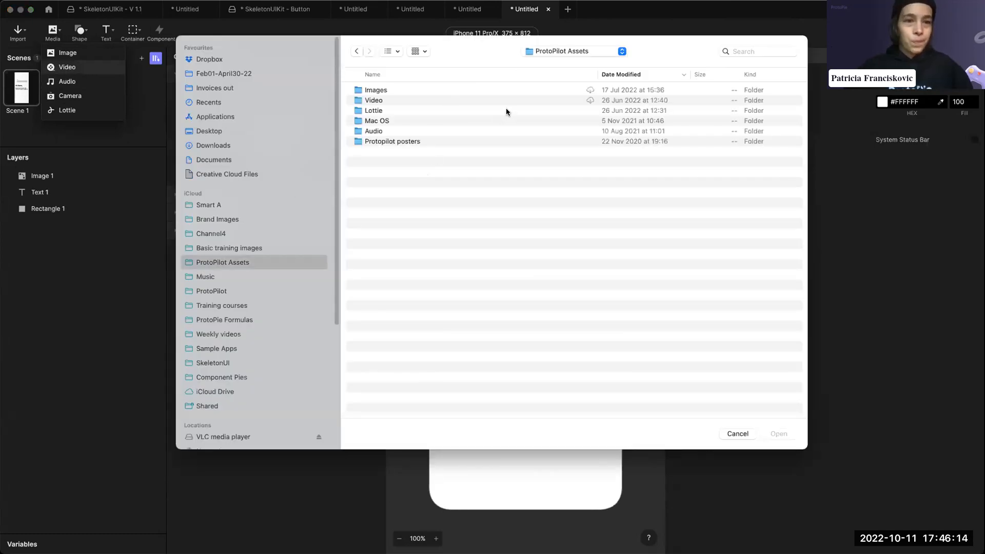
double_click(358, 101)
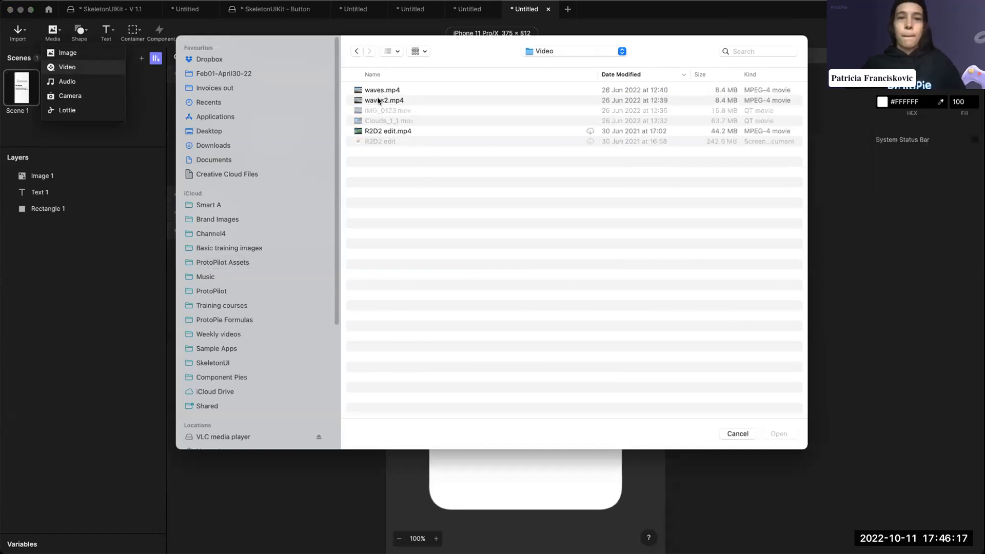
left_click(378, 101)
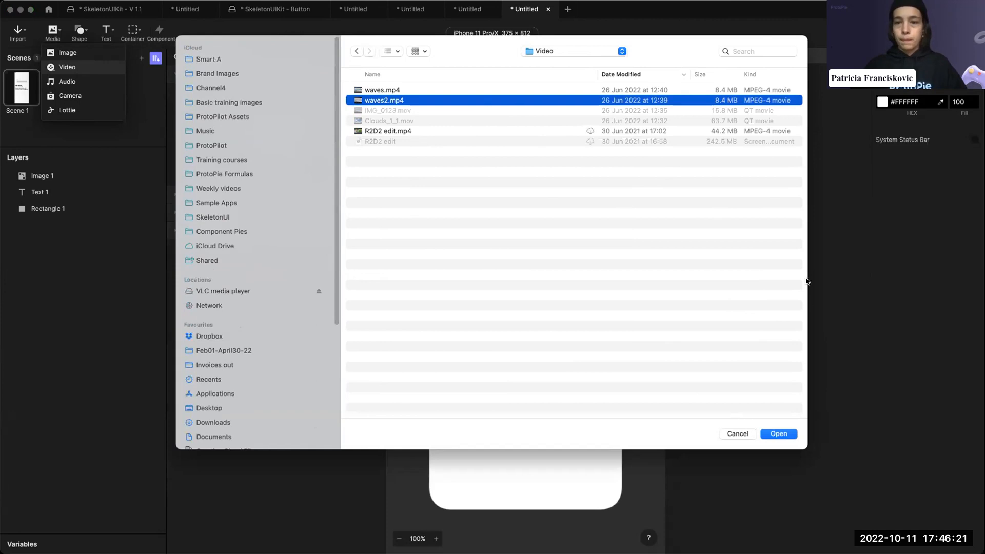
left_click(785, 434)
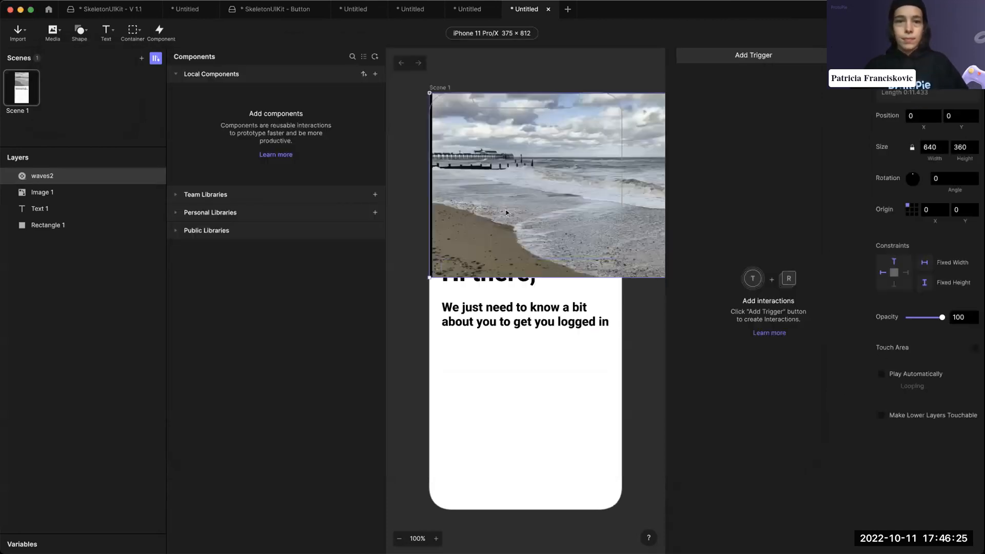
Scale the waves2 video down to about 291 × 164 and place it below the intro text at about X 32, Y 481.
left_click_drag(469, 302, 524, 309)
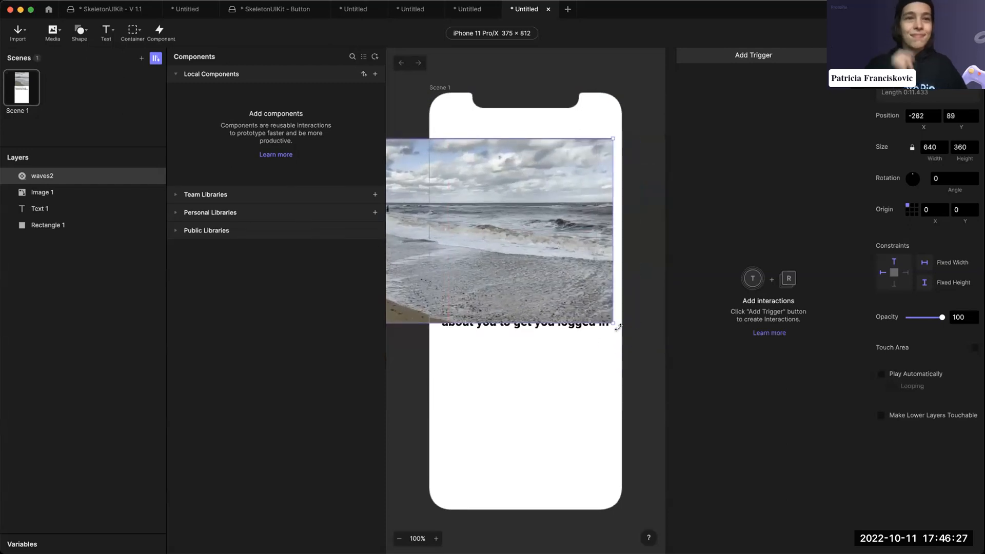
left_click_drag(612, 321, 460, 236)
left_click_drag(414, 164, 562, 381)
left_click_drag(609, 452, 583, 438)
left_click_drag(514, 407, 526, 392)
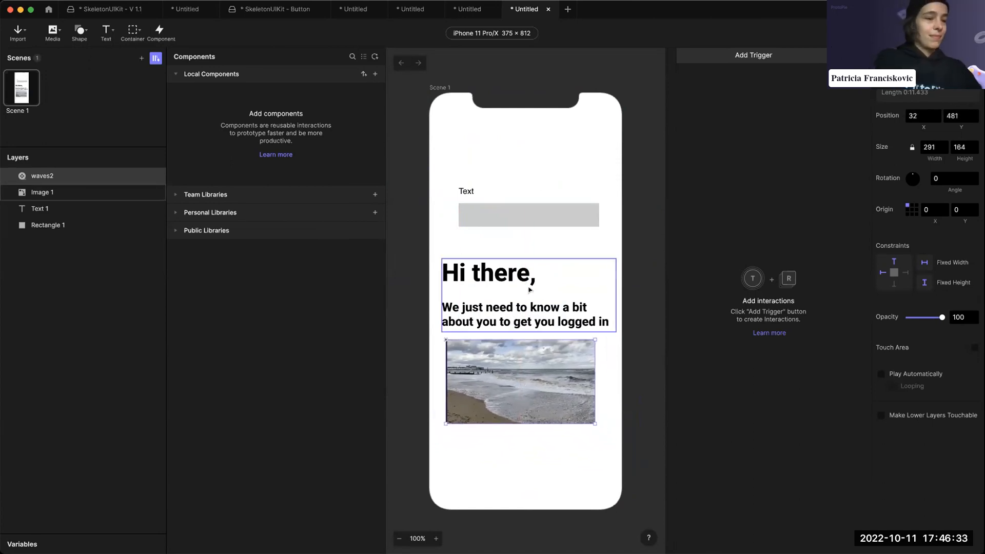
Delete Image 1, Text 1 and Rectangle 1 from the scene and move the waves2 video up to about X 36, Y 144.
left_click_drag(454, 176, 576, 325)
key("Delete")
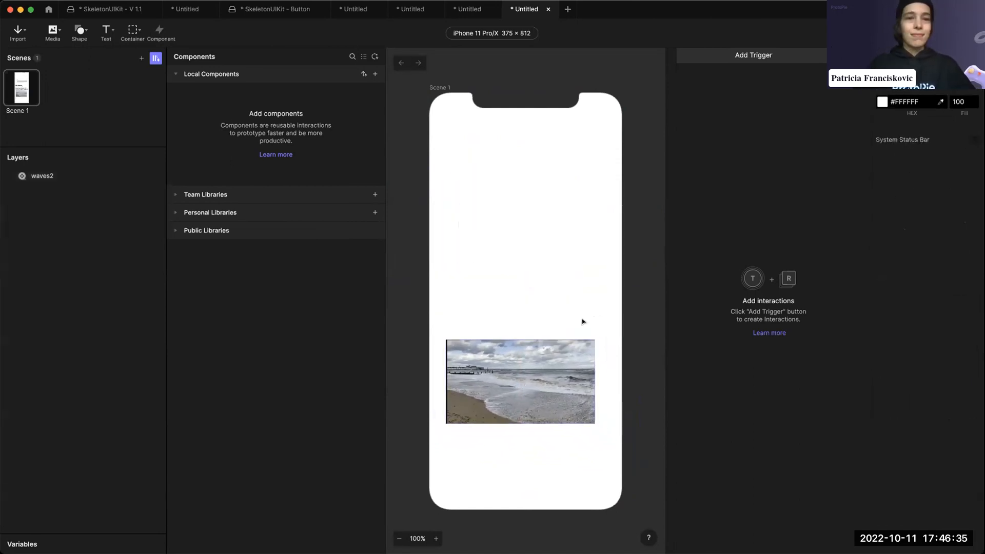
left_click_drag(556, 370, 558, 216)
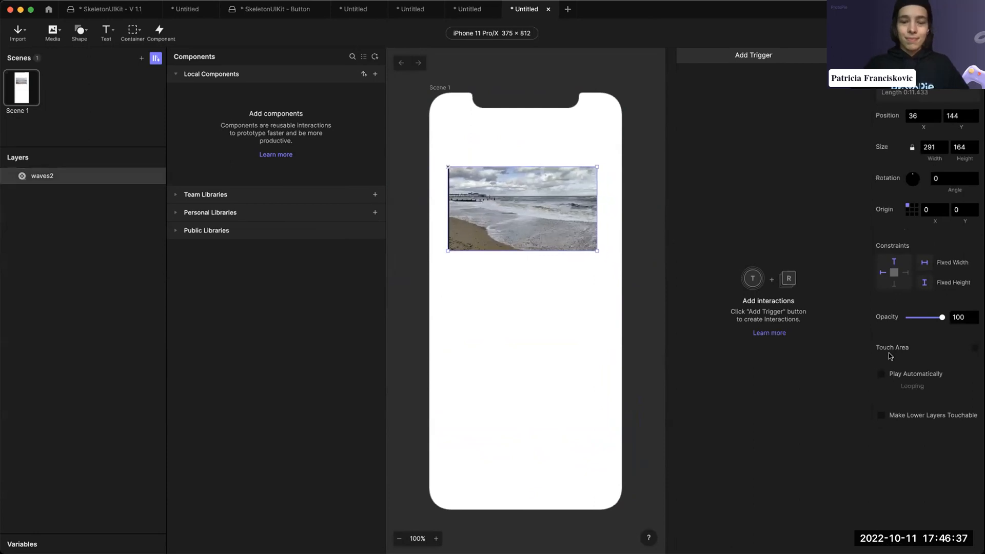
Preview the scene with Play Automatically enabled for the waves2 video, and switch the option off again.
left_click(881, 375)
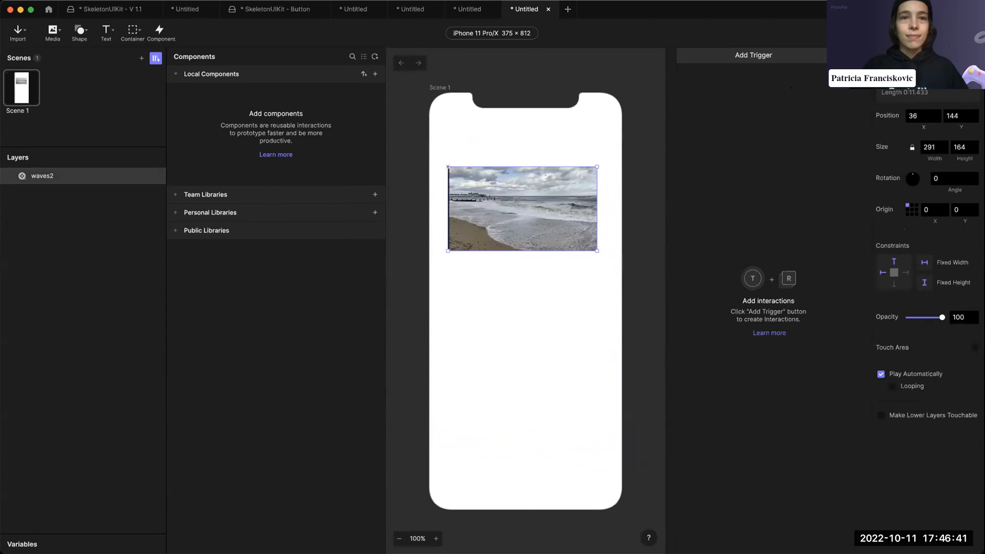
key("super+p")
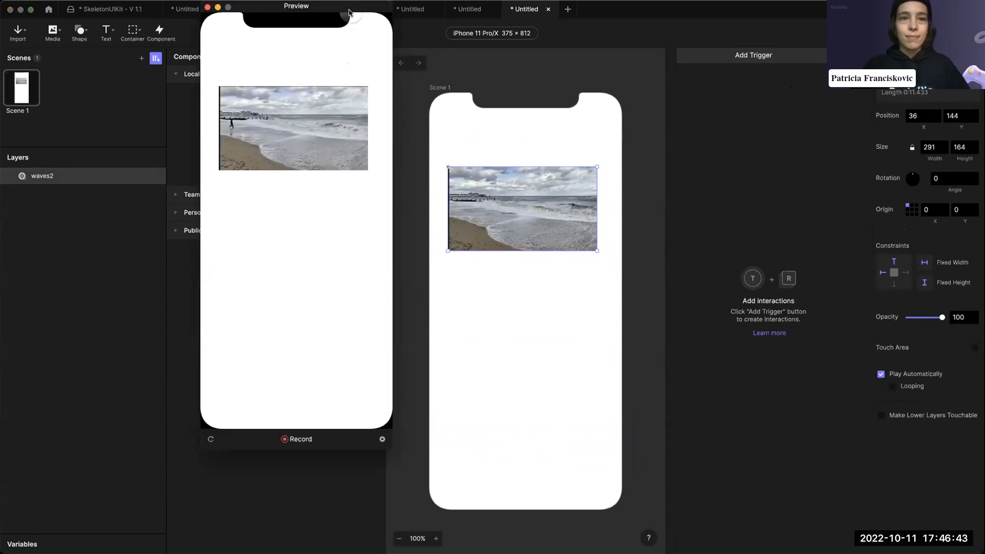
left_click_drag(349, 12, 506, 76)
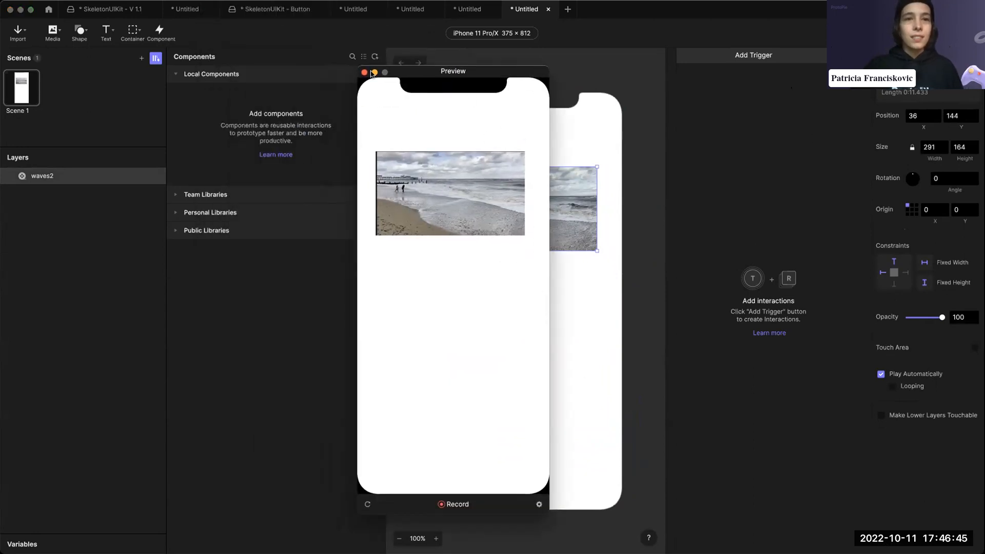
key("super+w")
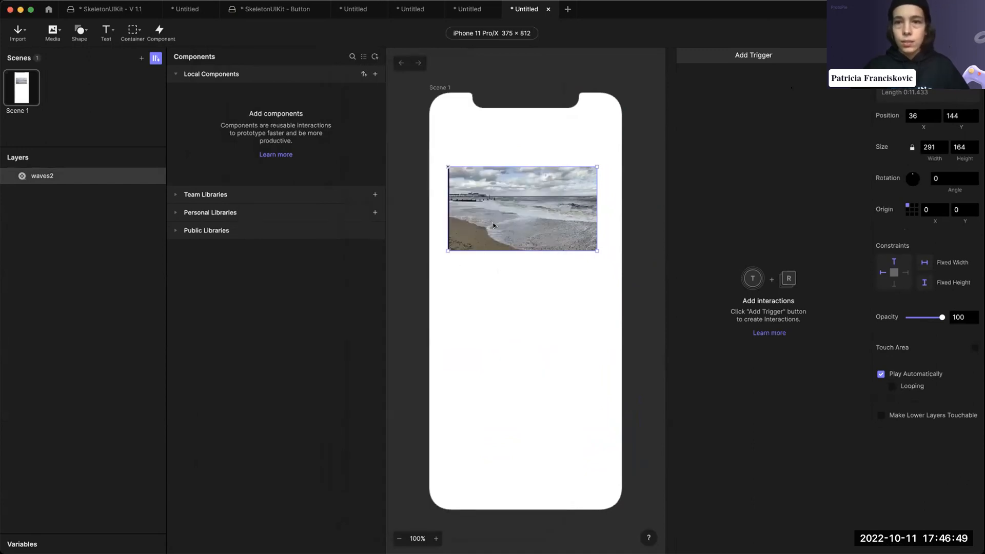
left_click(881, 374)
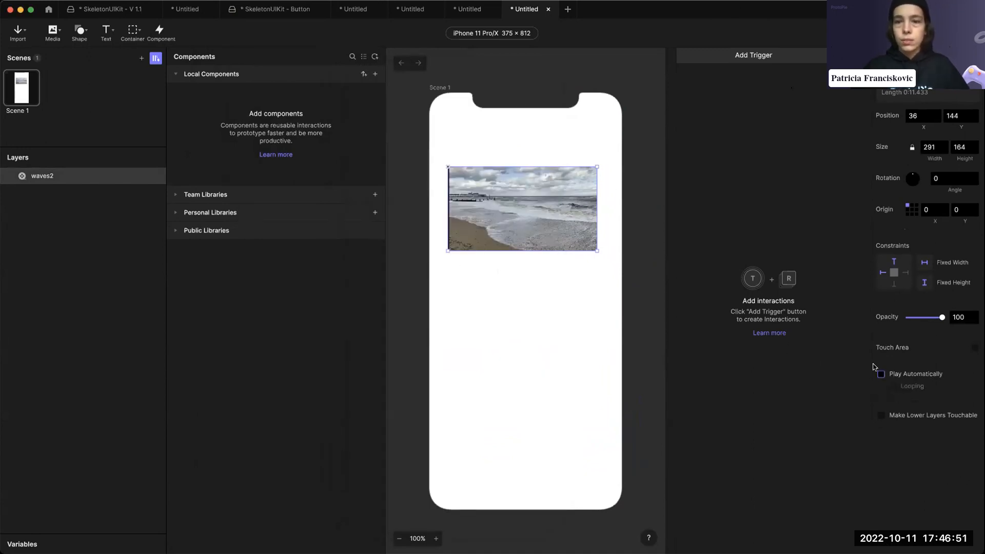
Move the waves2 video to about X 14, Y 129 and draw a rectangle about 60 high below it at about Y 473.
left_click_drag(531, 231, 520, 224)
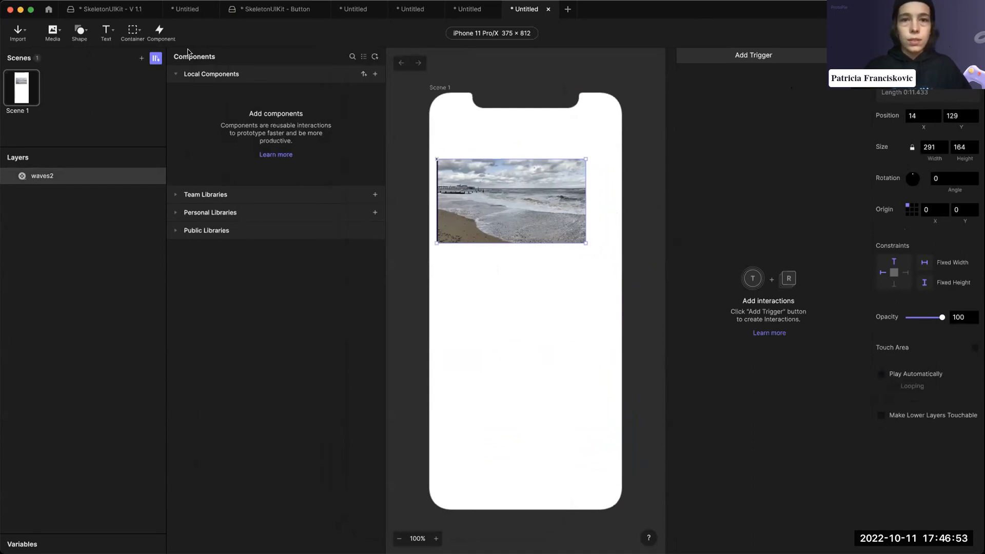
left_click(79, 31)
left_click(90, 54)
left_click_drag(464, 336, 581, 366)
Add a Tap trigger to the rectangle with a Playback response targeting the waves2 video.
left_click(741, 53)
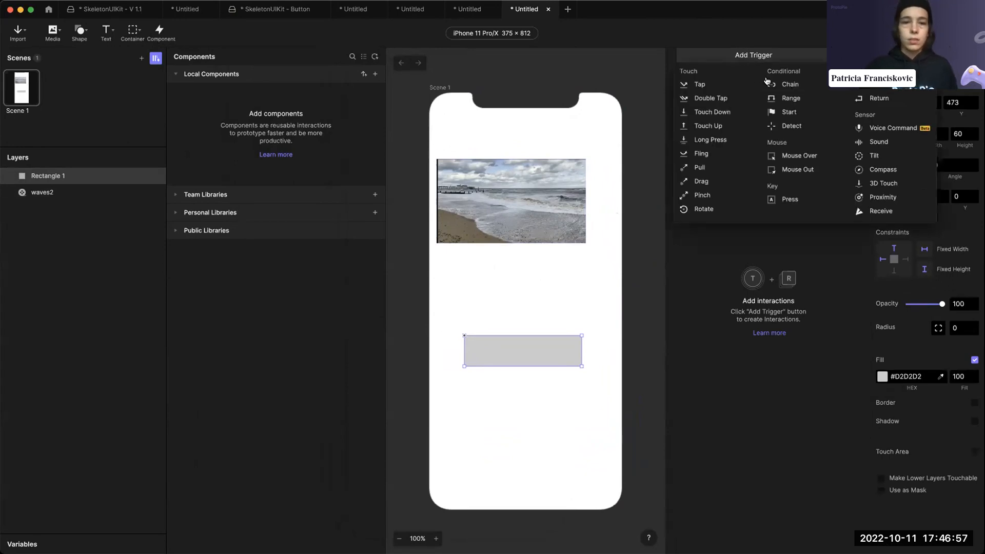
left_click(697, 84)
left_click(720, 72)
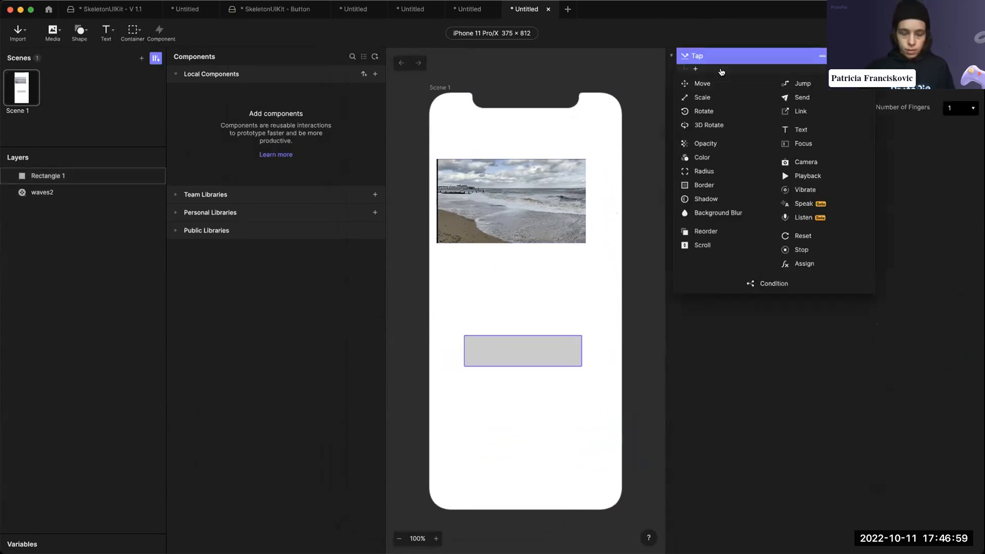
left_click(830, 173)
left_click(909, 91)
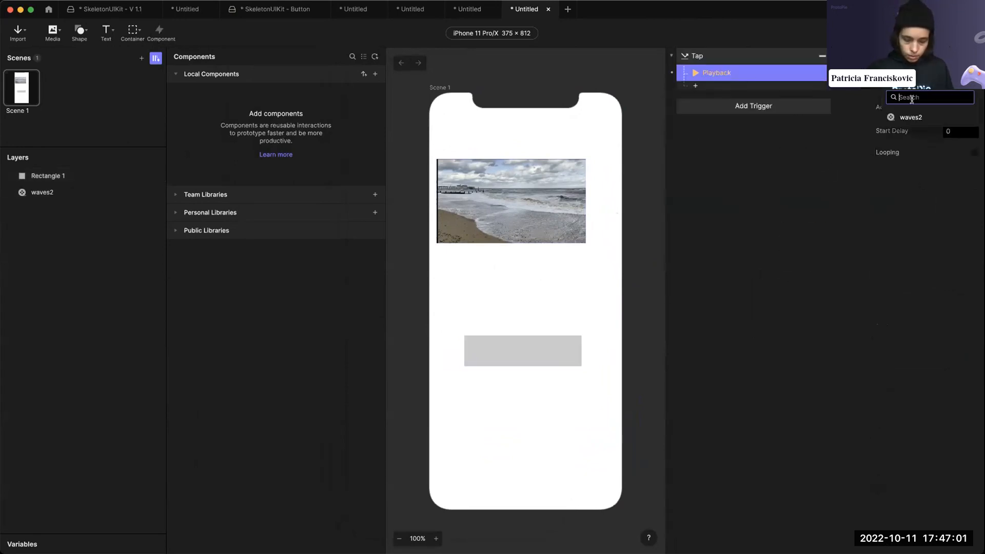
left_click(906, 114)
Move the waves2 video to about X 37, Y 150 and preview the scene to test the tap playback.
left_click_drag(573, 200, 584, 211)
key("super+p")
left_click(475, 335)
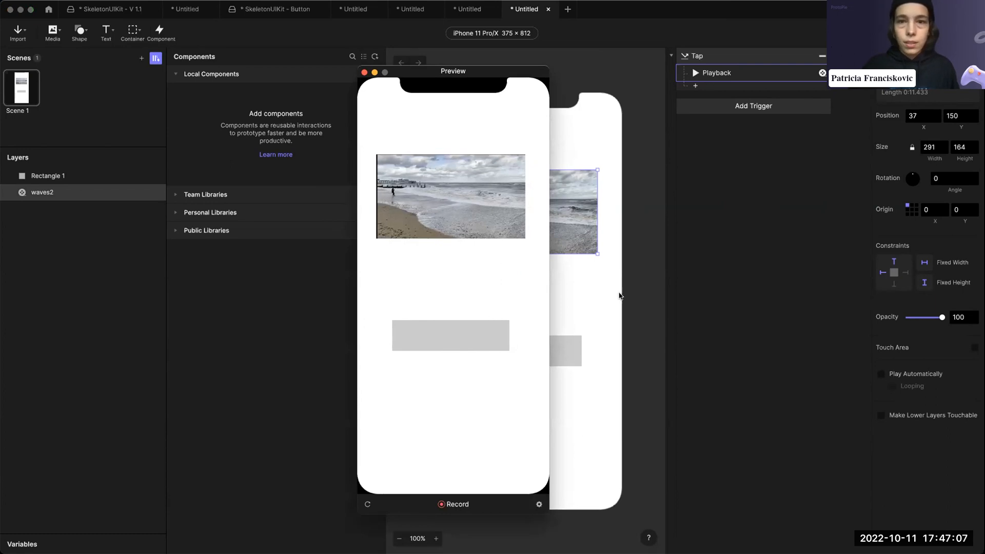
left_click(602, 316)
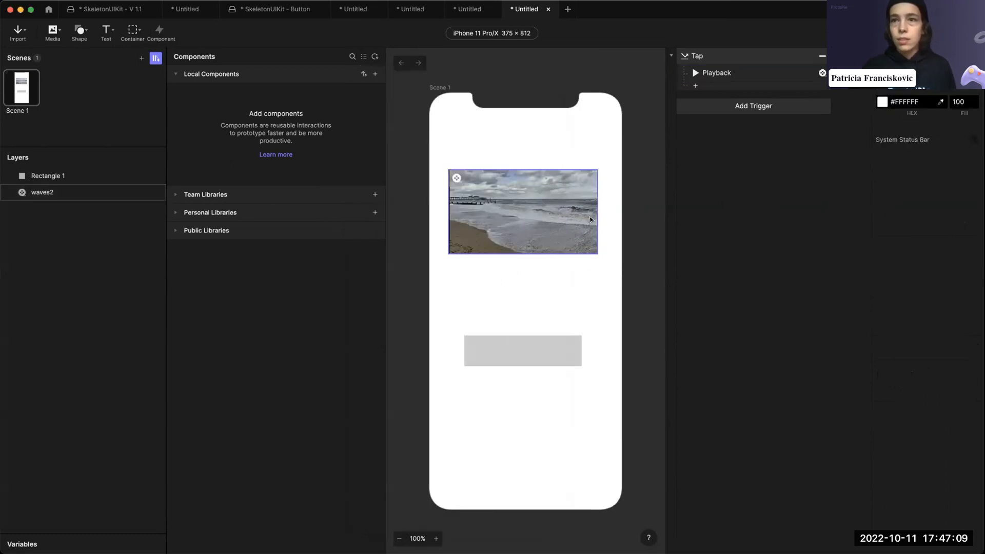
Lower the waves2 video's opacity to 50 and delete the rectangle's Tap trigger.
left_click(551, 241)
left_click_drag(945, 317, 925, 317)
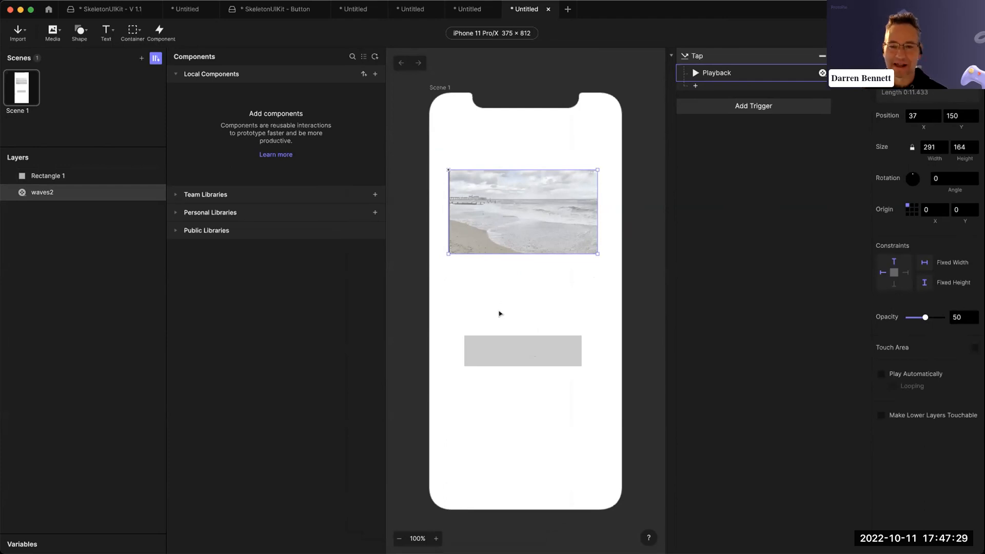
left_click(723, 56)
key("Delete")
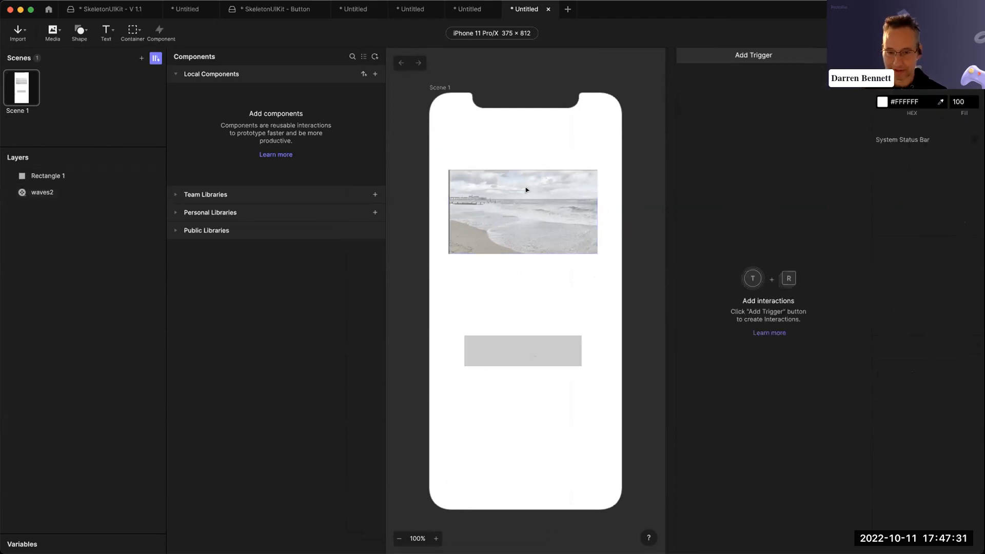
Set the waves2 video's opacity to 100 and move it up to about X 37, Y 112.
left_click_drag(925, 319, 944, 318)
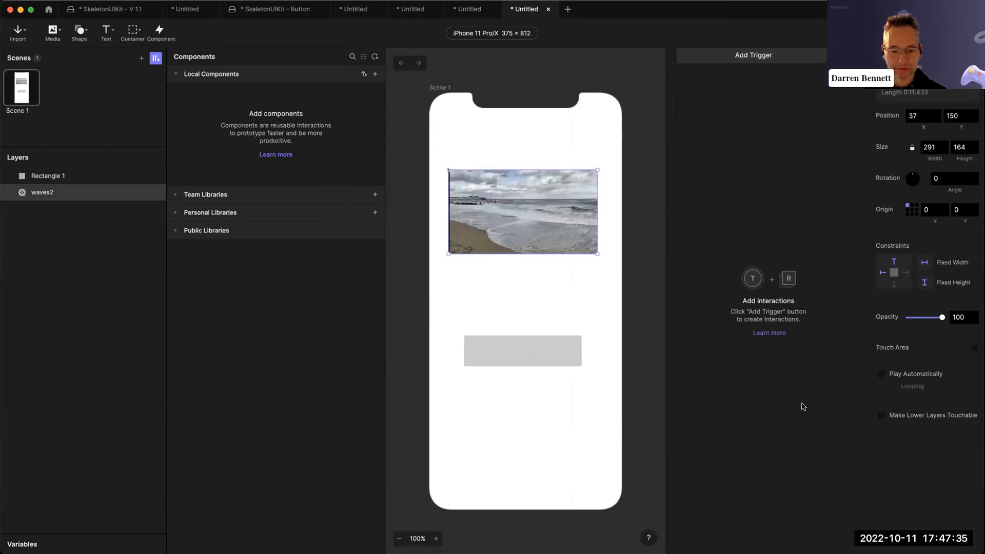
left_click_drag(505, 201, 504, 196)
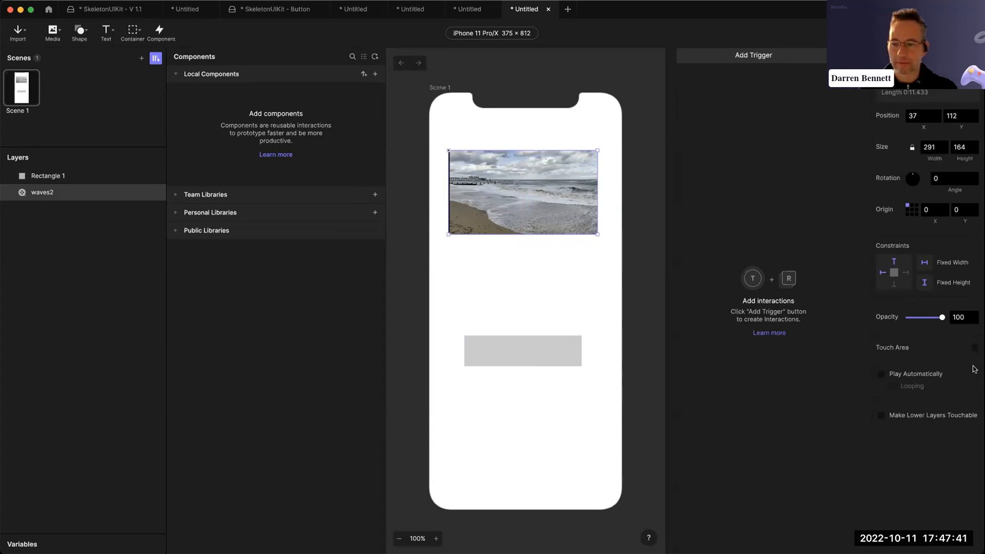
Preview waves2 once more with Play Automatically enabled, and disable the option again.
left_click(880, 374)
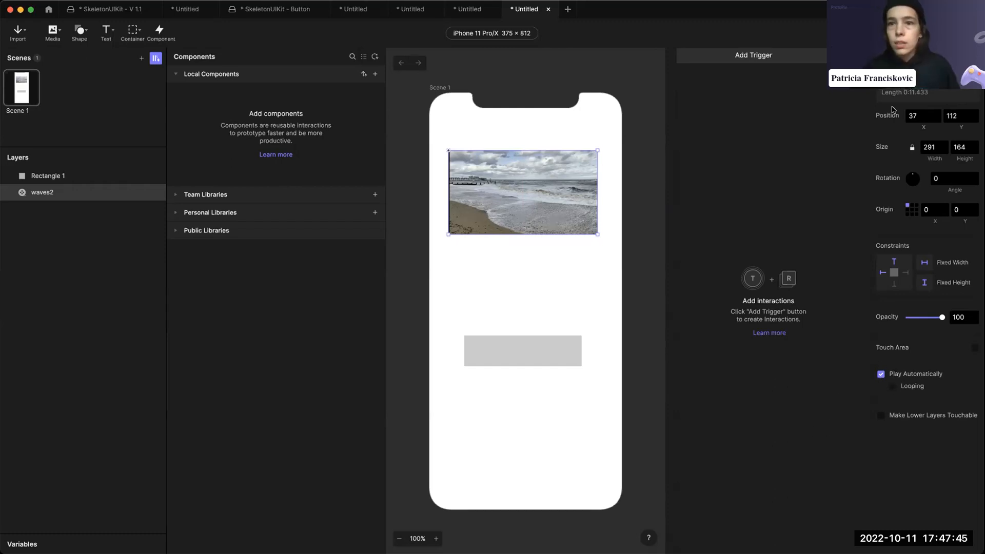
key("super+p")
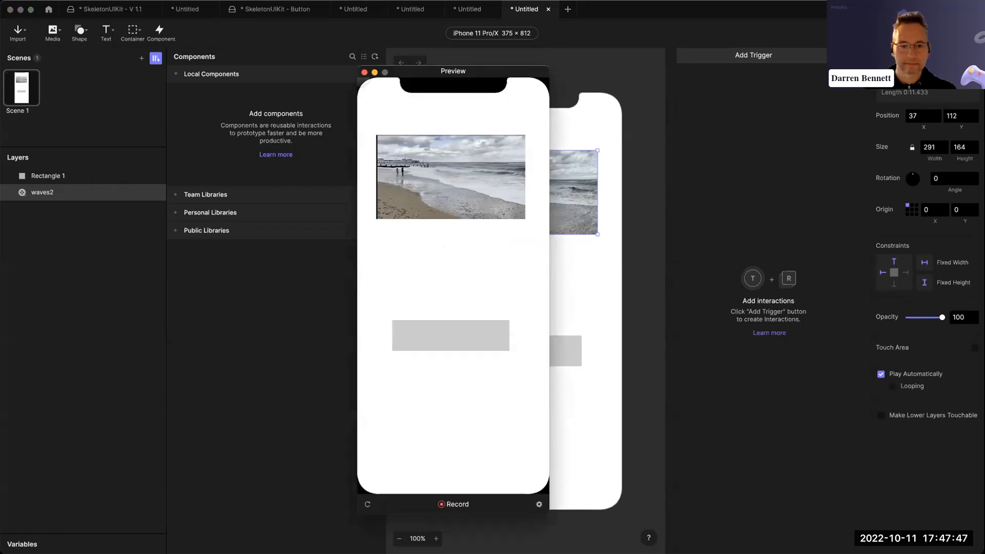
left_click(364, 72)
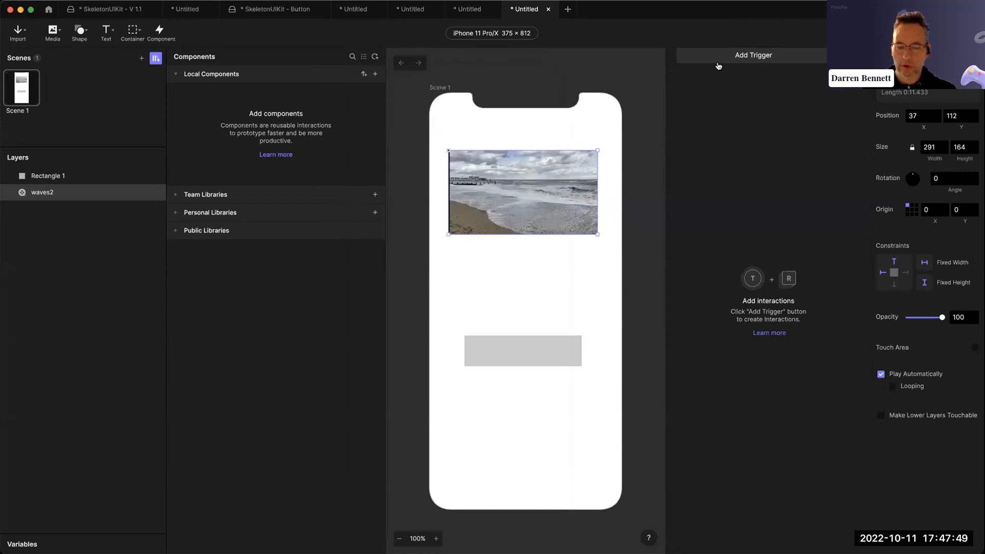
left_click(880, 374)
Add a Tap trigger and set Rectangle 1 as its target layer.
left_click(731, 58)
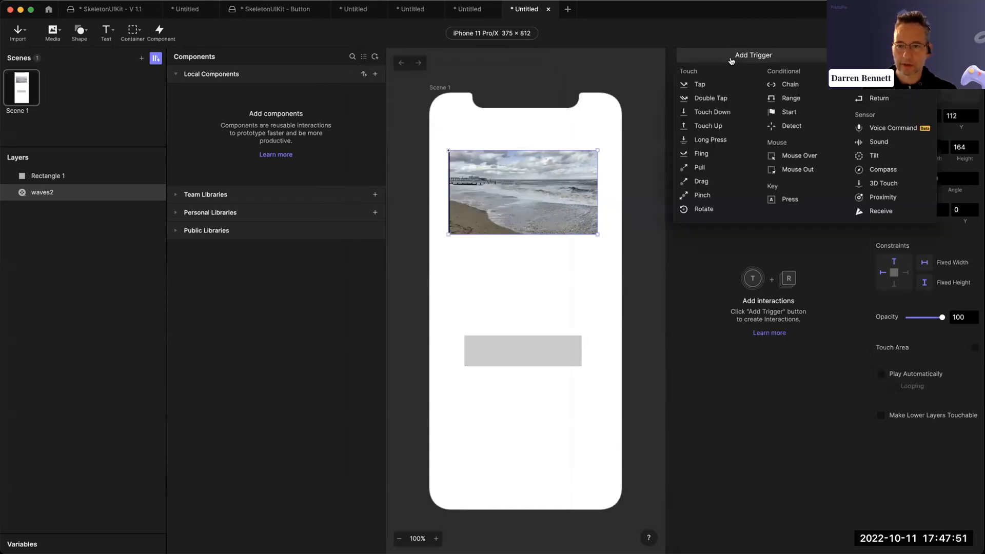
left_click(701, 85)
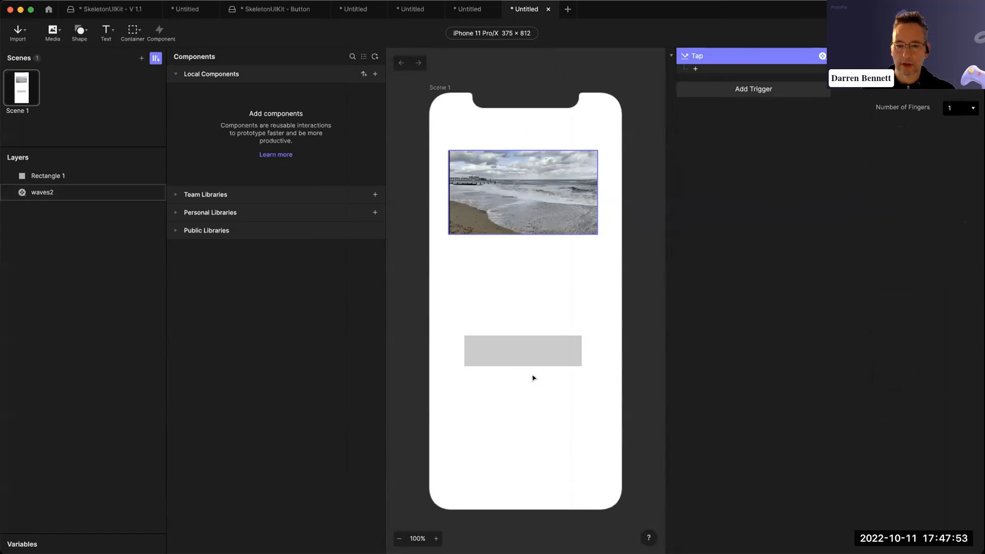
left_click(528, 354)
left_click(713, 56)
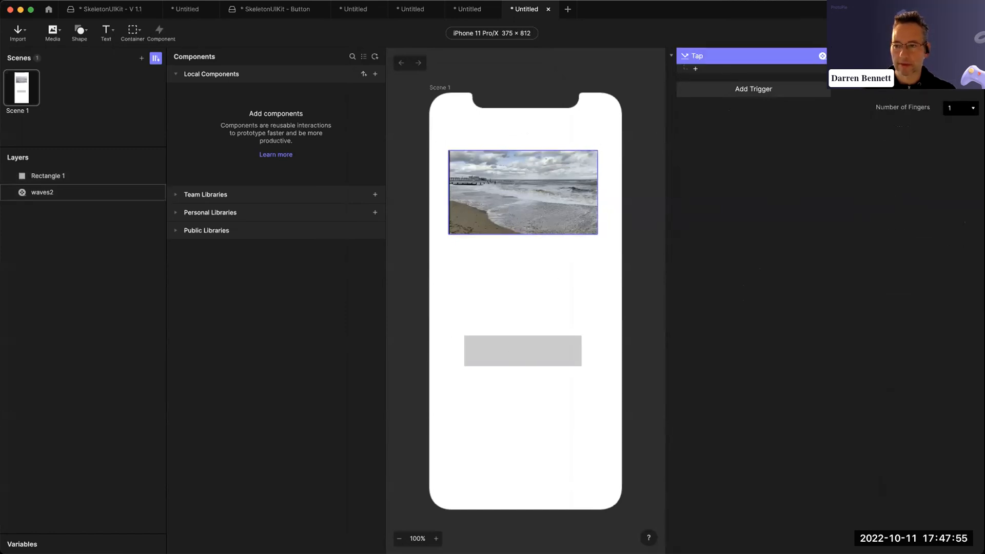
left_click(908, 82)
left_click(904, 120)
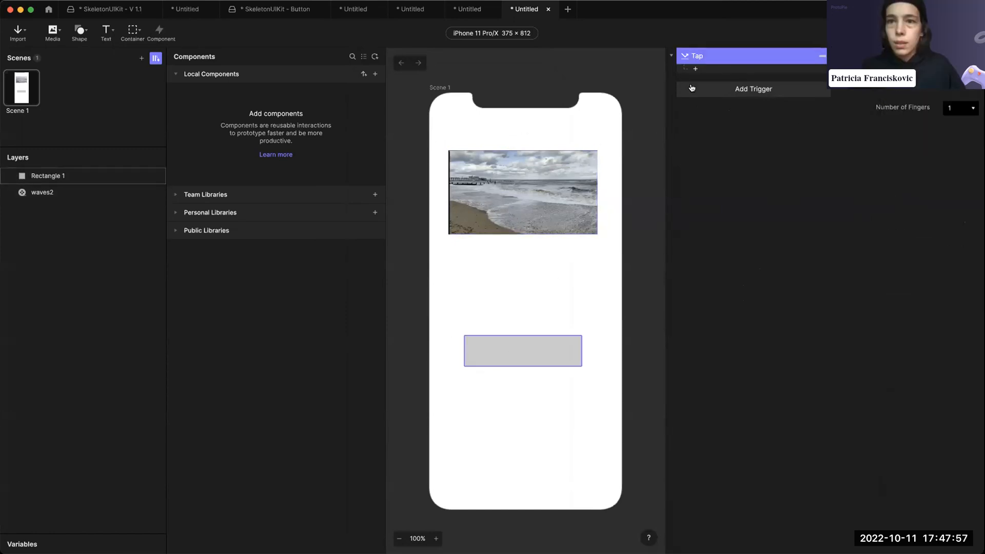
Add a Playback response to the Tap trigger that plays the waves2 video.
left_click(714, 72)
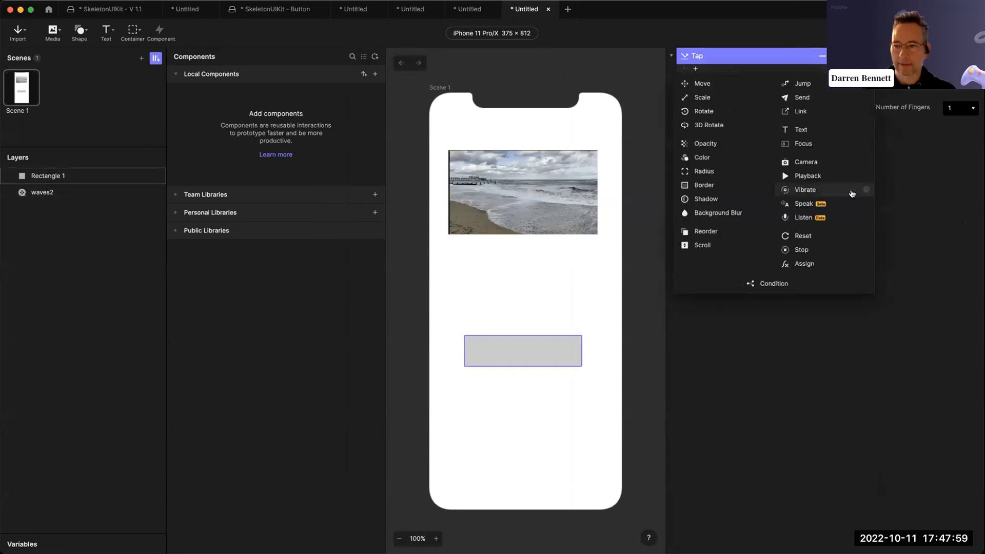
left_click(822, 176)
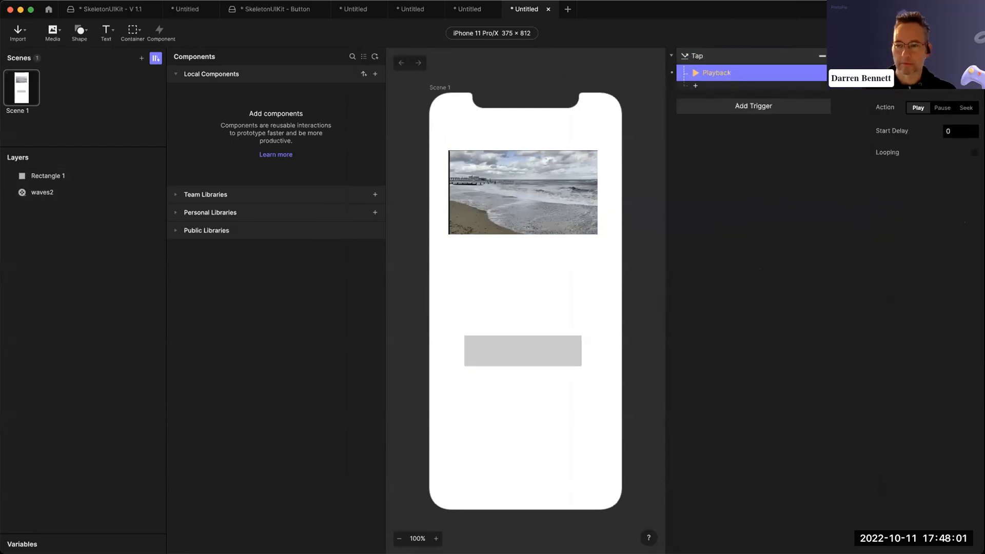
left_click(908, 82)
left_click(914, 117)
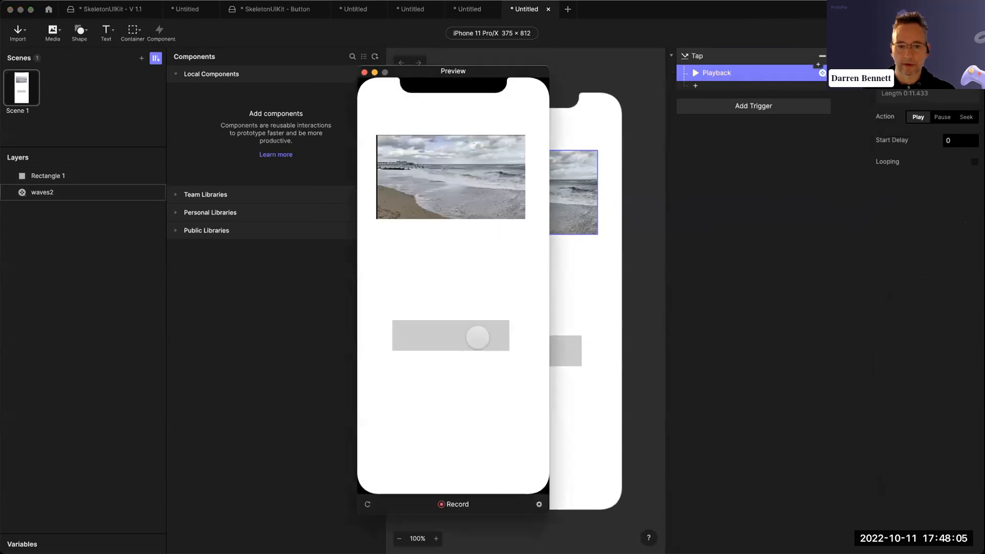
left_click(563, 270)
left_click(575, 220)
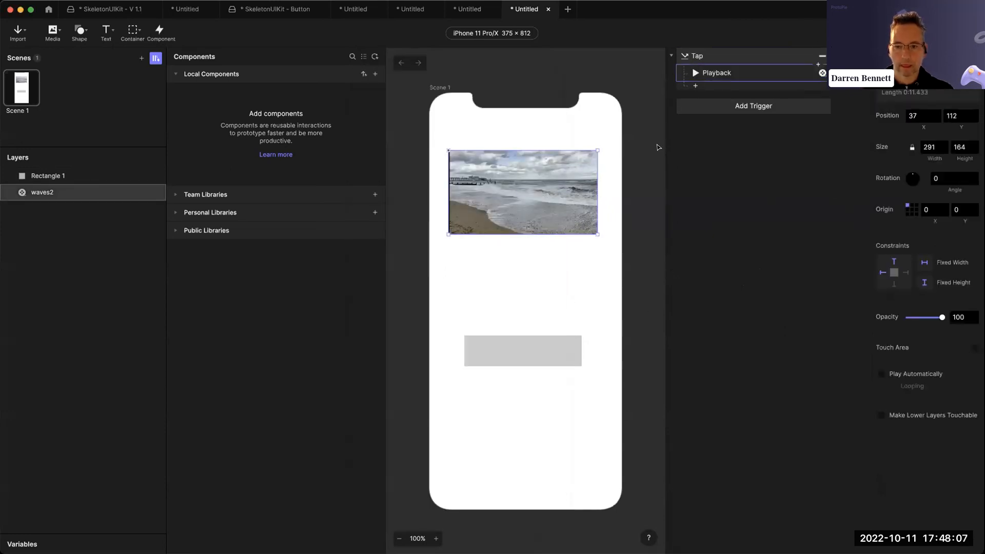
left_click(695, 87)
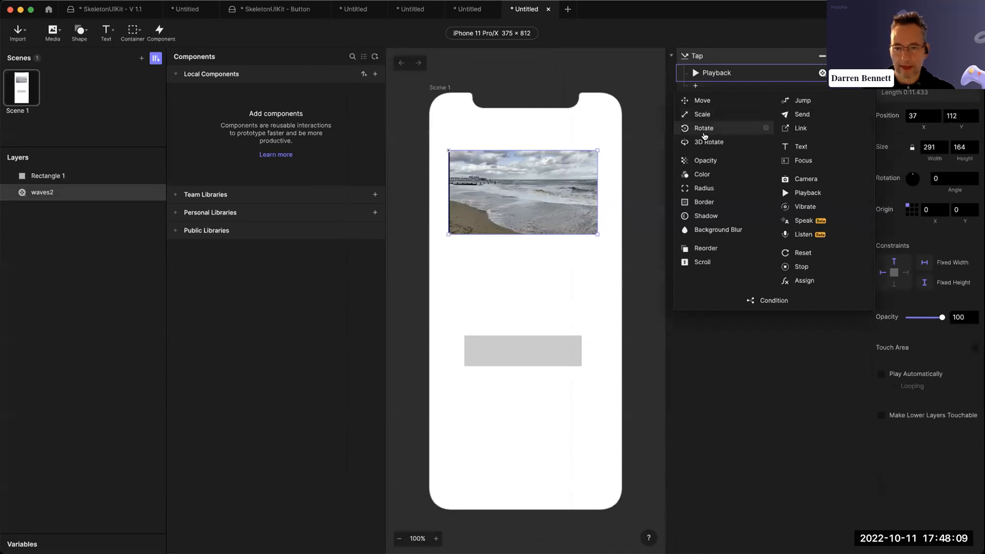
left_click(702, 113)
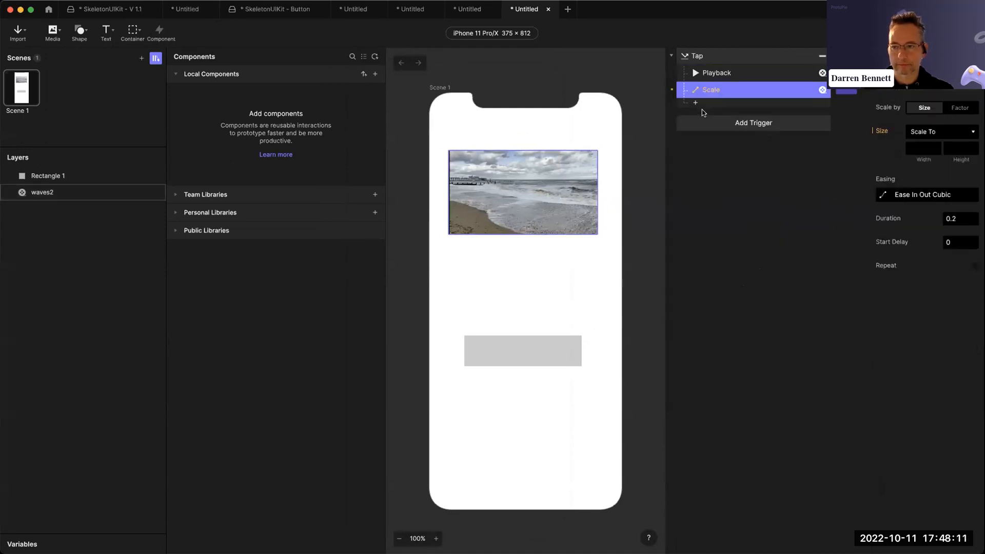
key("BackSpace")
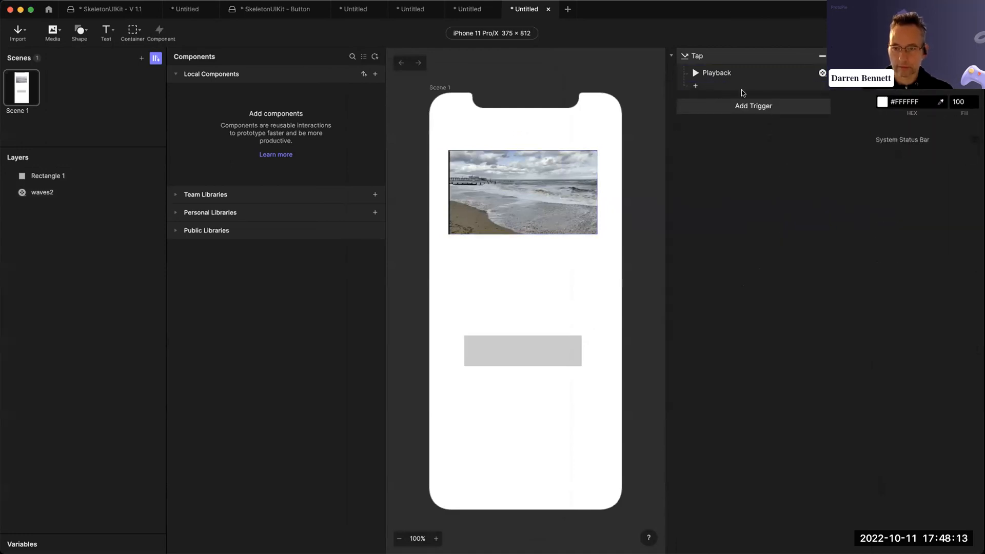
Add a Move response to the Tap trigger that moves Rectangle 1 by 100 on the Y axis, and preview it.
left_click(718, 89)
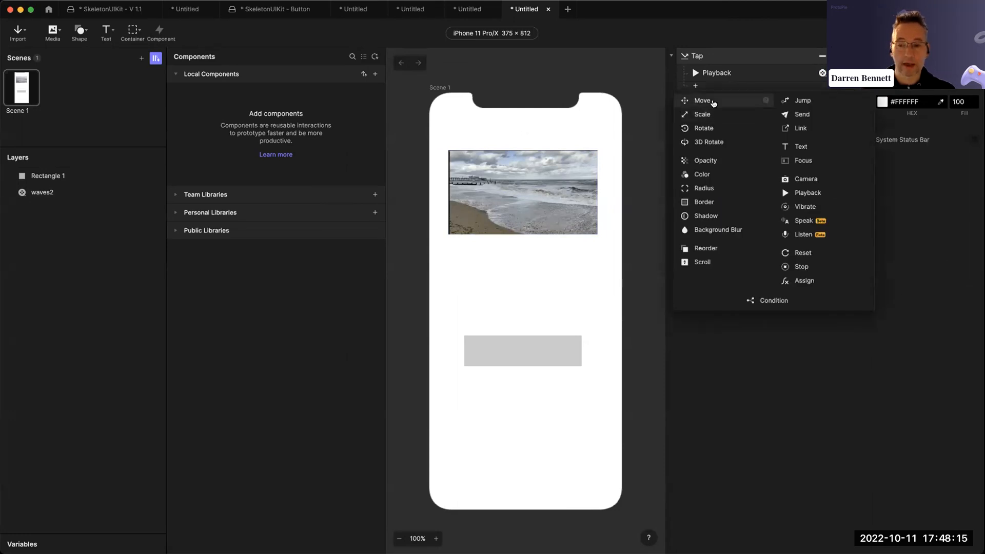
left_click(710, 105)
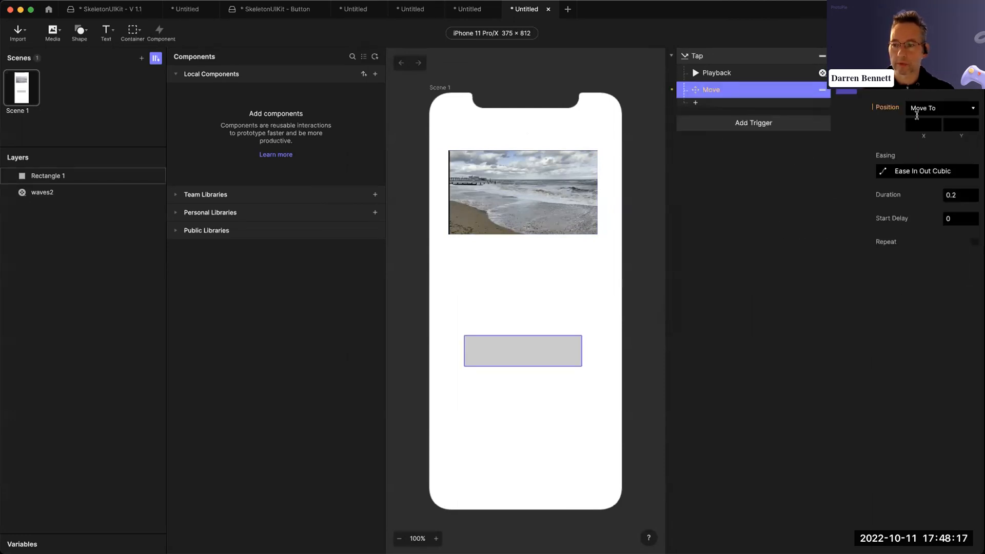
left_click(949, 108)
left_click(926, 97)
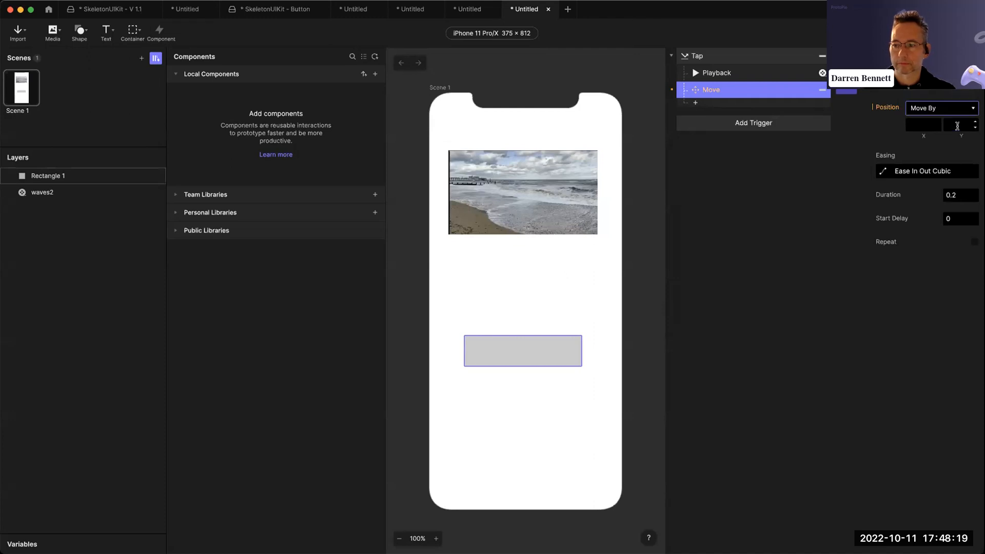
left_click(958, 125)
type("100")
key("Return")
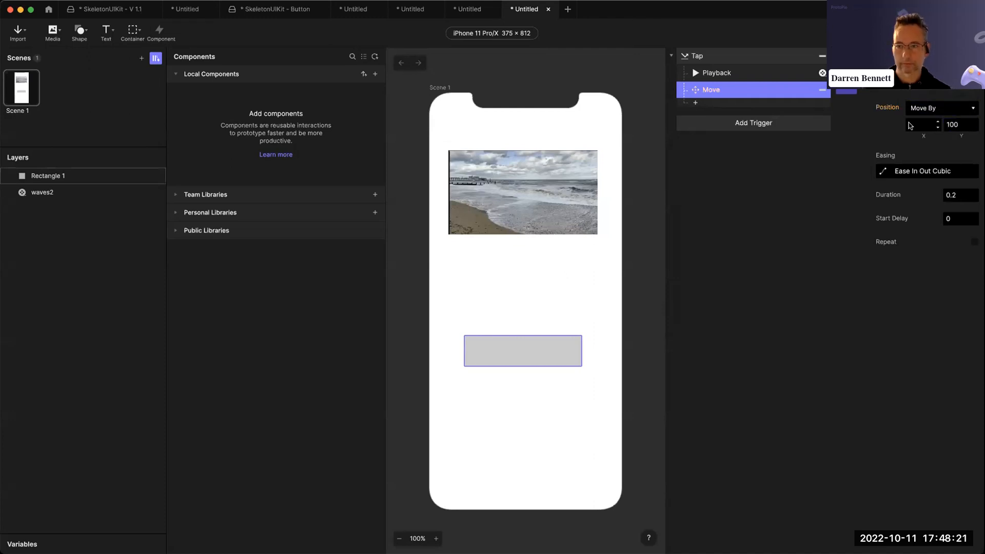
key("super+p")
left_click(460, 338)
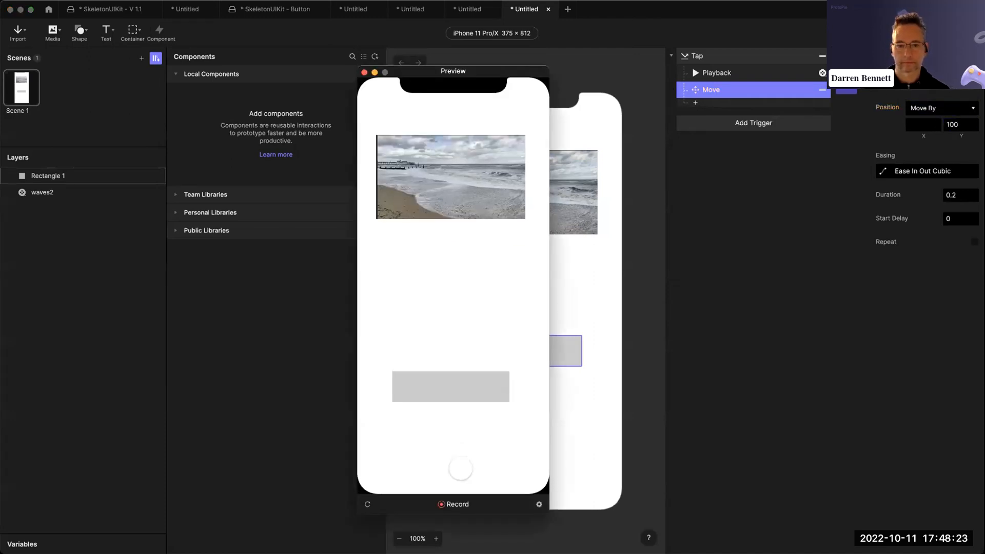
Change the Move response's target layer to waves2 and preview tapping the rectangle to play and move the video.
left_click(684, 280)
left_click(745, 95)
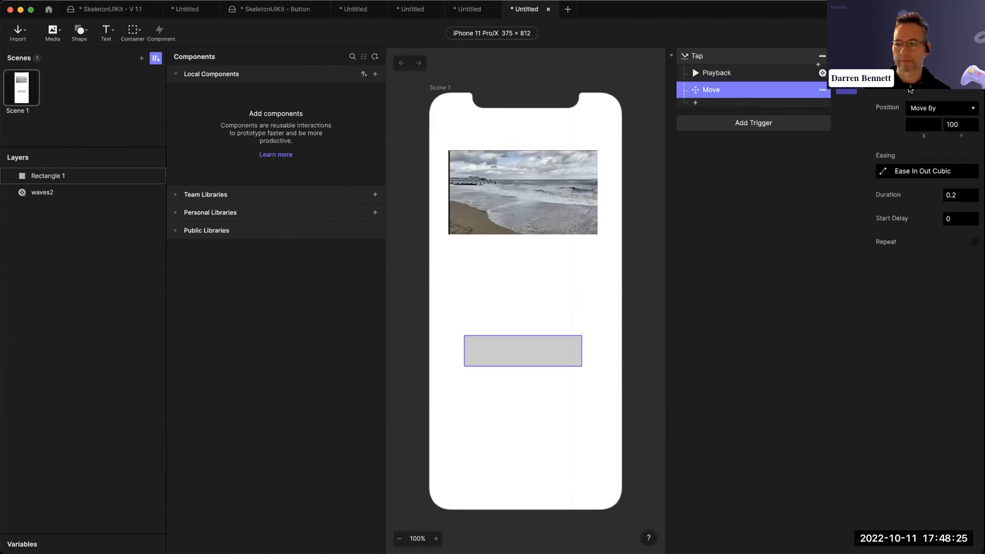
left_click(909, 90)
left_click(909, 129)
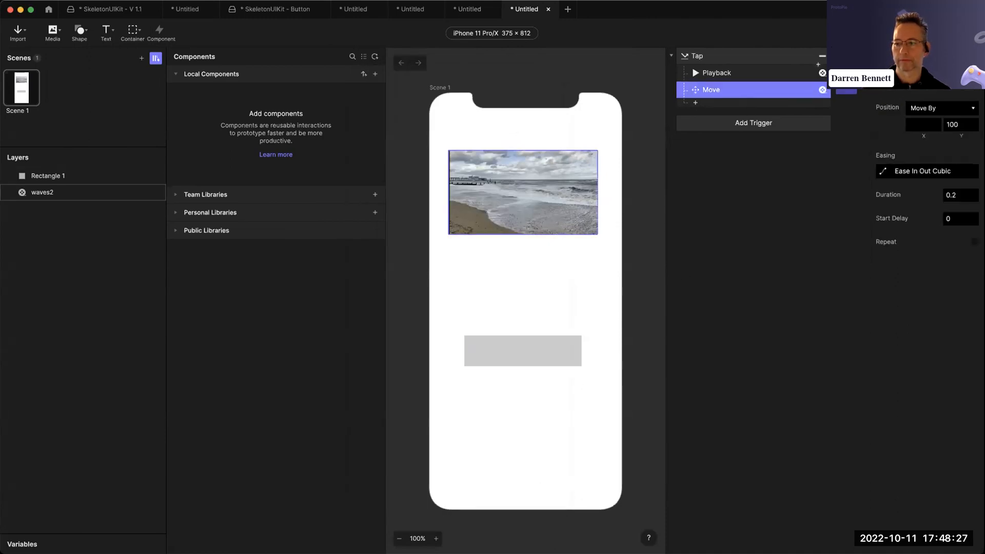
key("super+p")
left_click(456, 334)
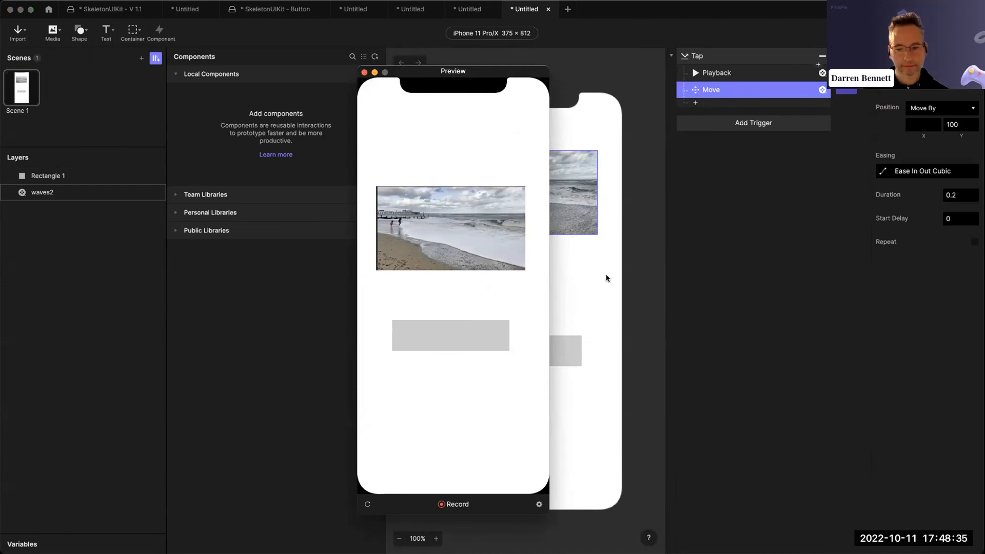
left_click(364, 73)
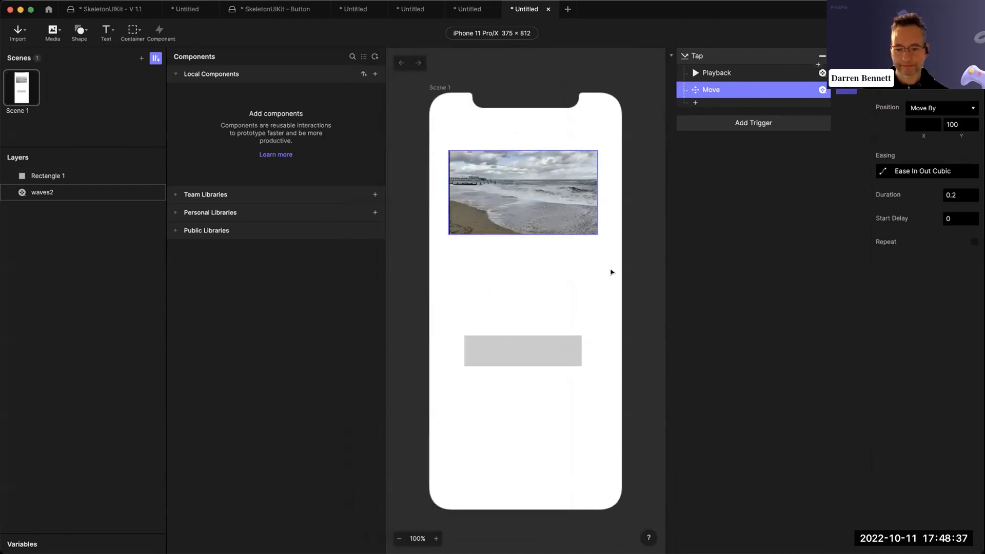
left_click(631, 291)
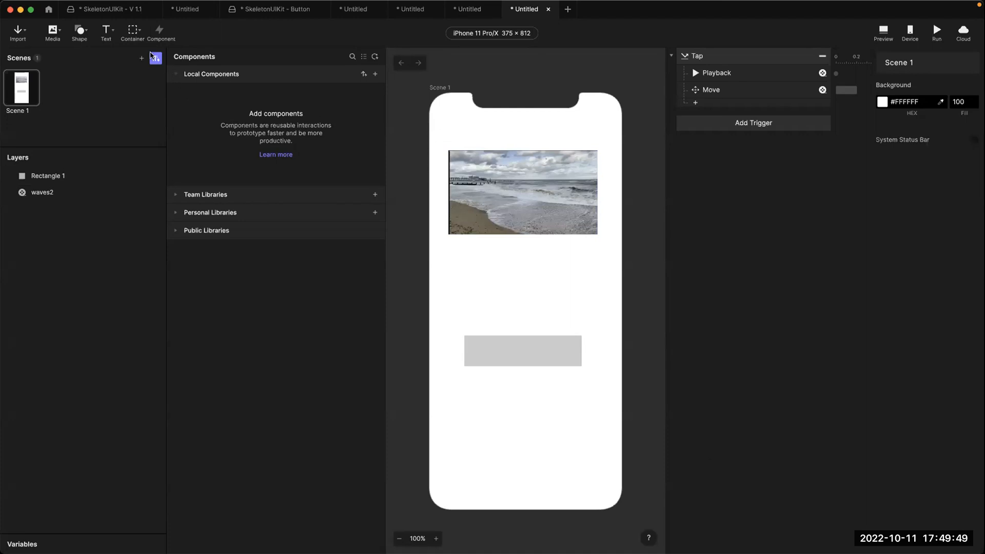
Switch to the SkeletonUIKit - V 1.1 project, view the Snackbar component, and open the Menu scene.
left_click(104, 9)
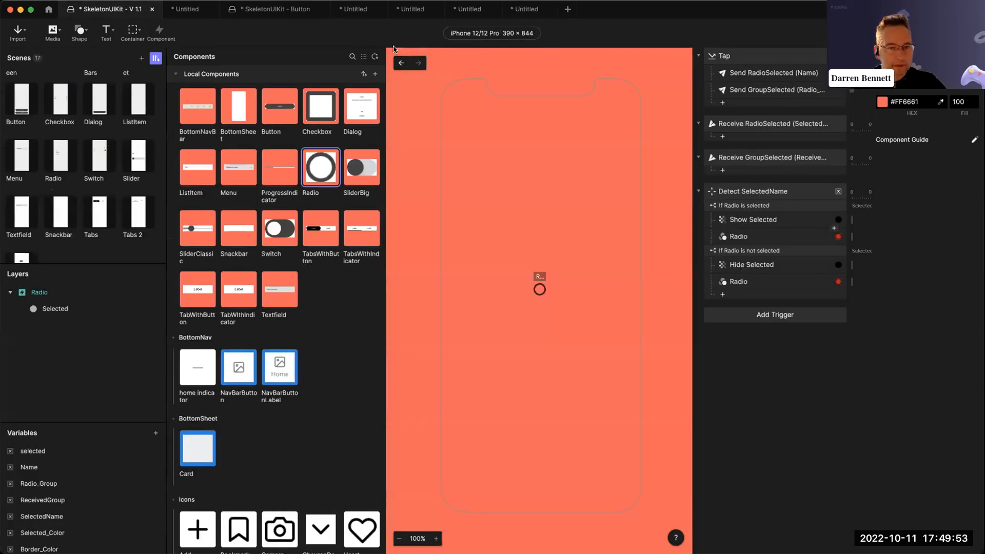
left_click(238, 228)
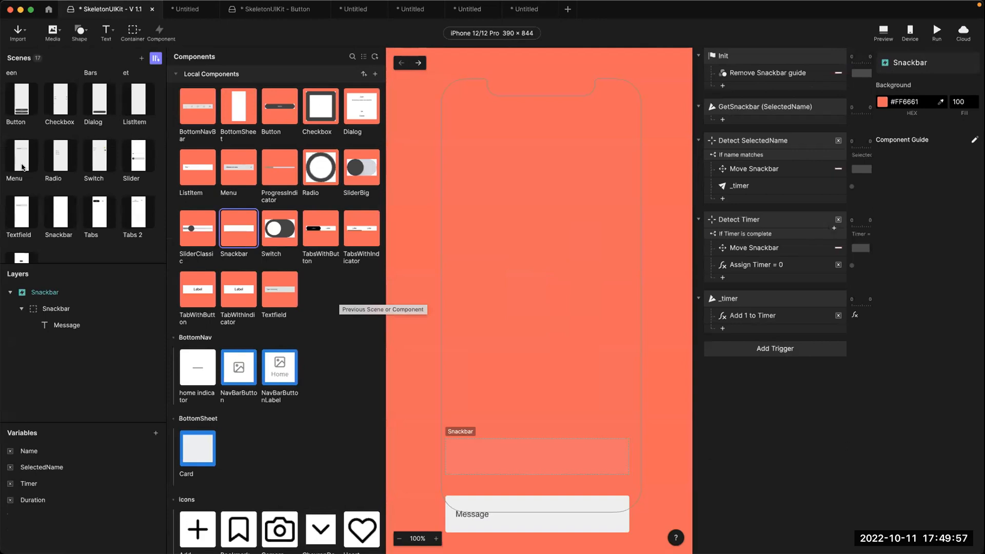
left_click(22, 164)
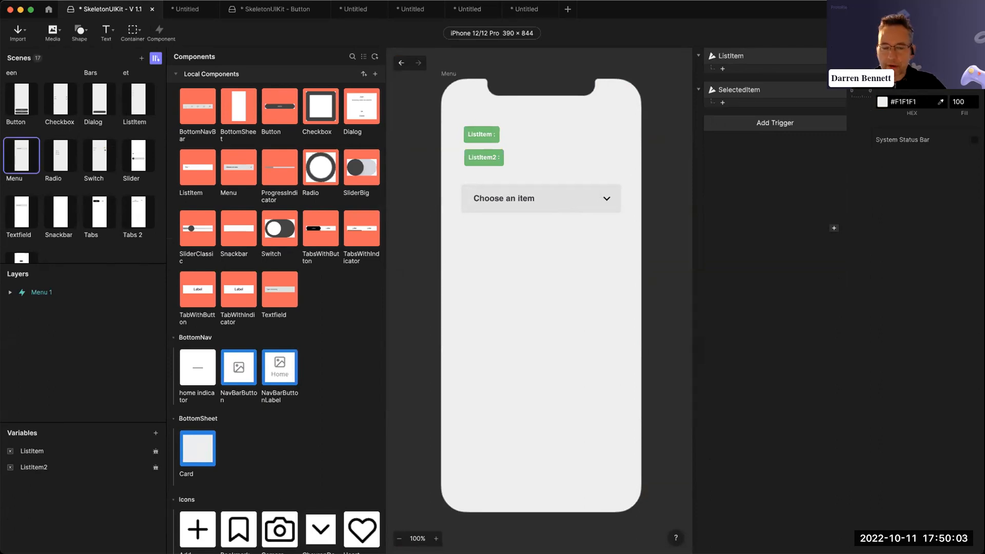
Preview the Menu scene and pick Item 1 and Item 2 from its dropdown list.
key("super+p")
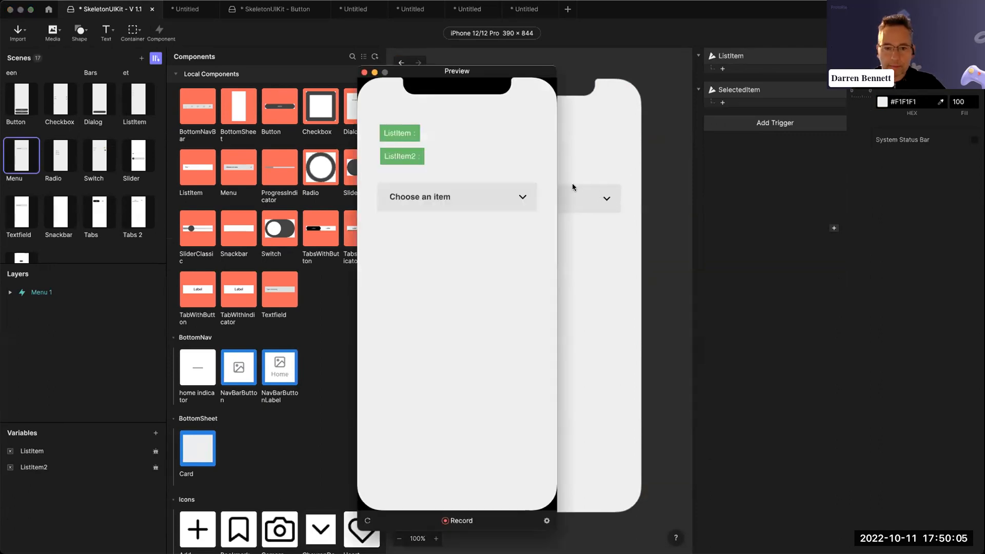
left_click(501, 198)
left_click(423, 221)
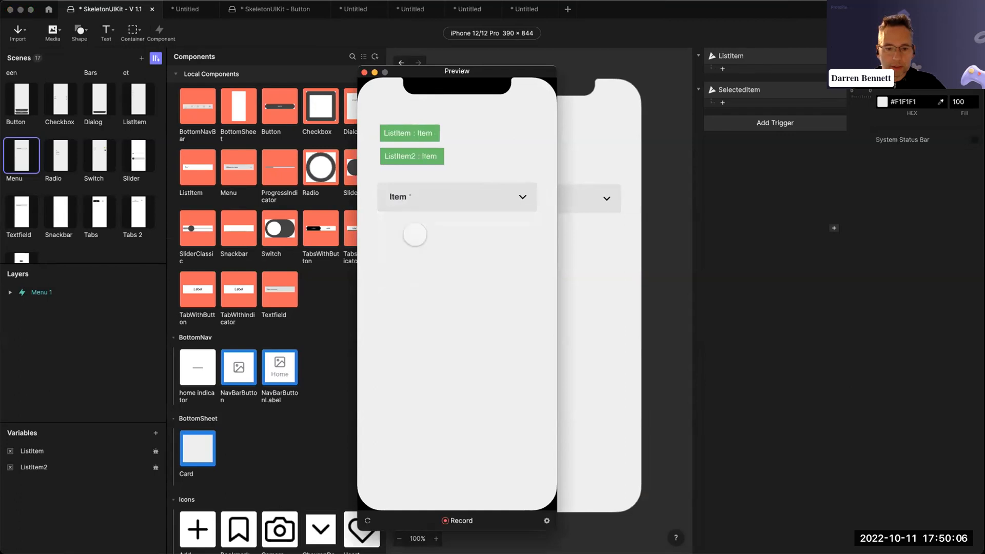
left_click(424, 198)
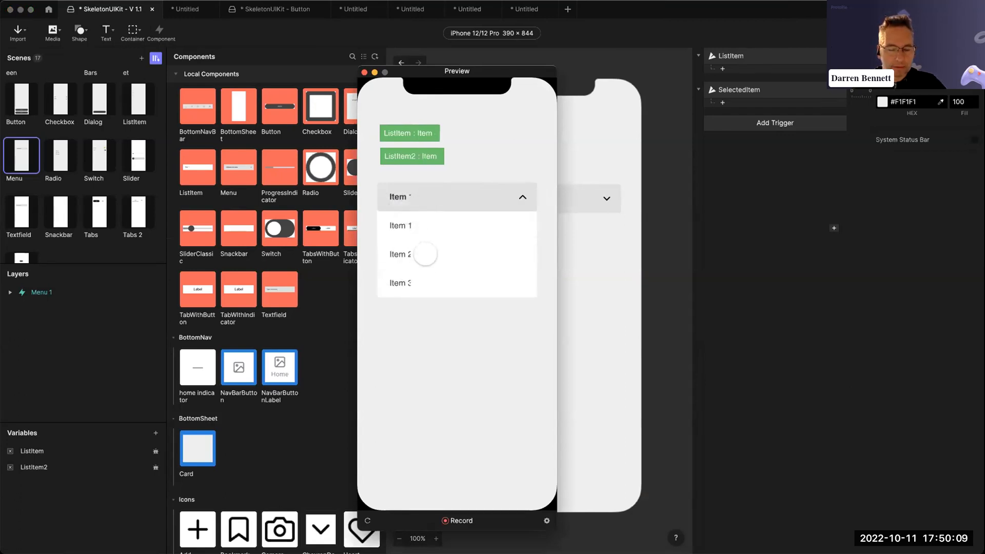
left_click_drag(476, 75, 513, 70)
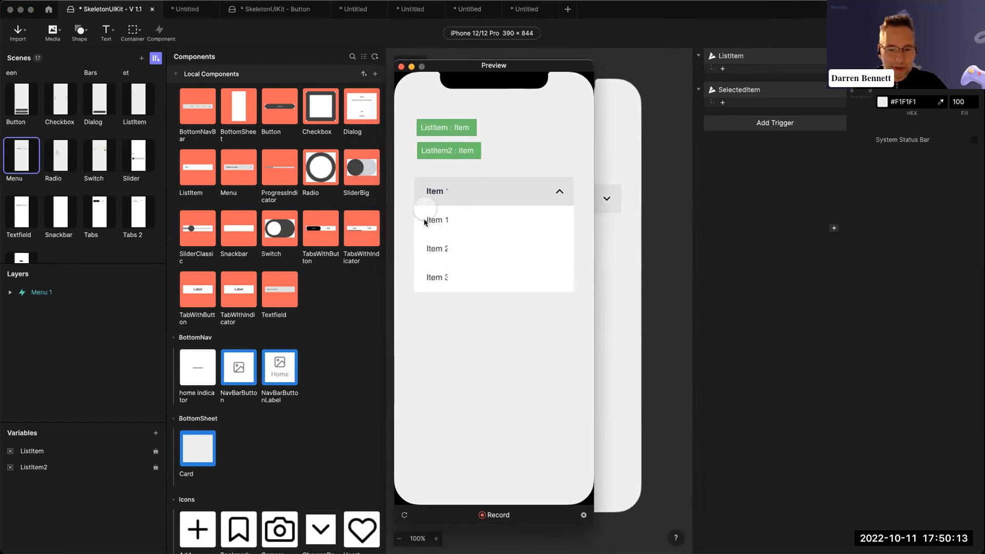
left_click(430, 255)
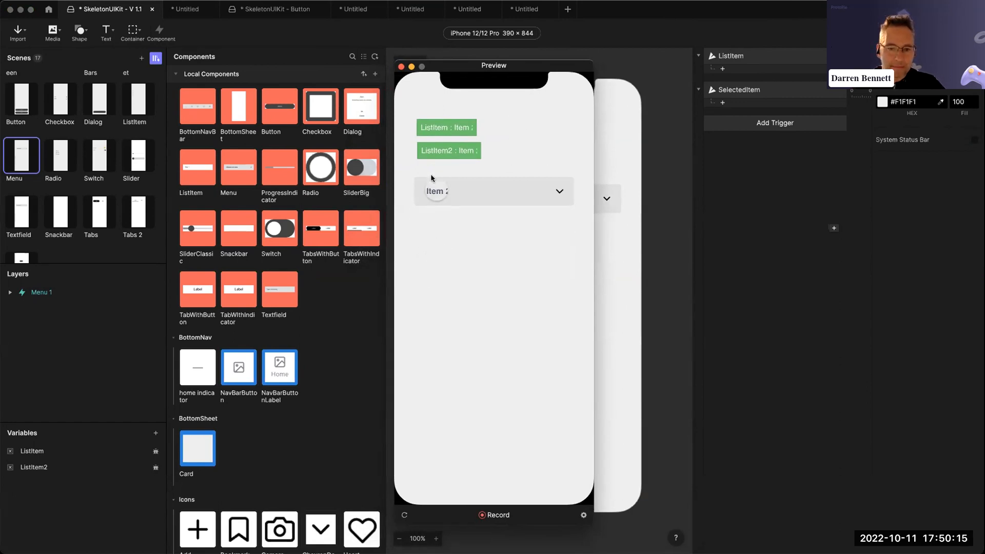
left_click(433, 190)
left_click(437, 249)
left_click(636, 216)
Open the main component of Menu 1, examine its triggers and responses, and return to the scene.
left_click(523, 204)
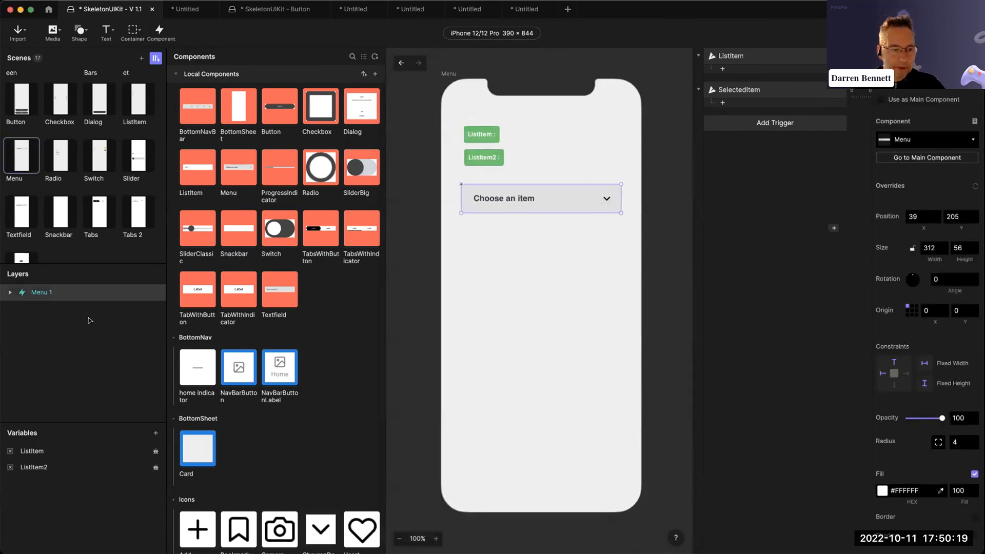
right_click(42, 294)
left_click(70, 254)
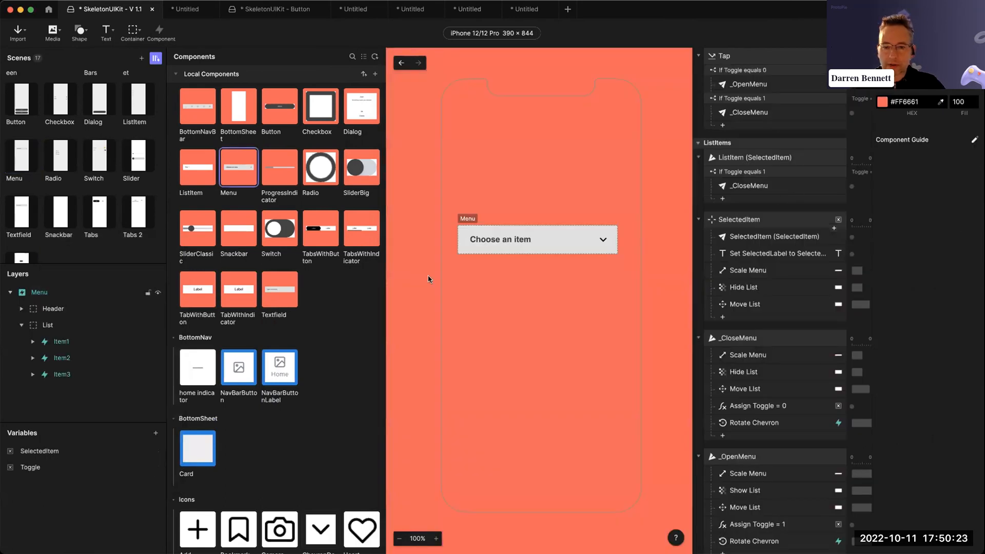
scroll(788, 510, "down", 4)
scroll(786, 509, "up", 3)
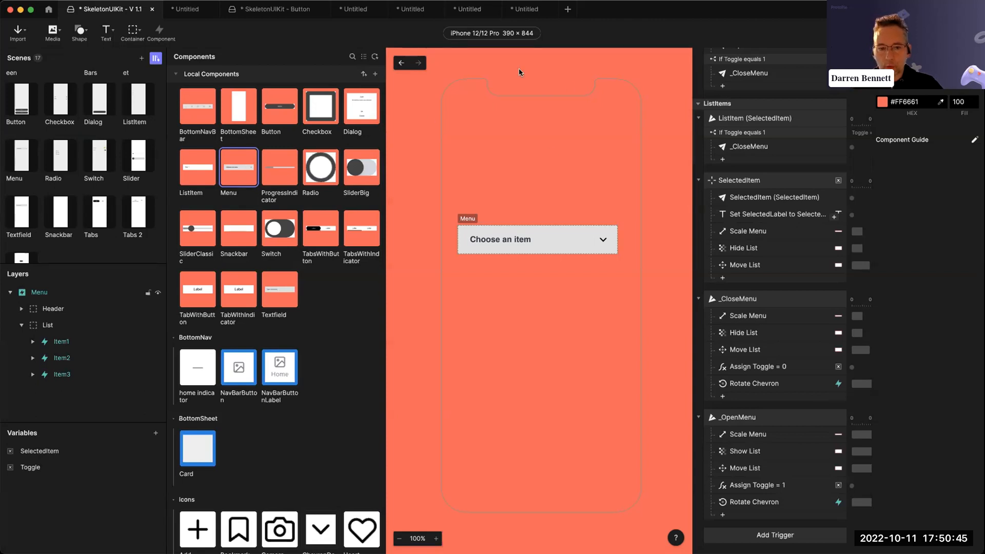
left_click(400, 63)
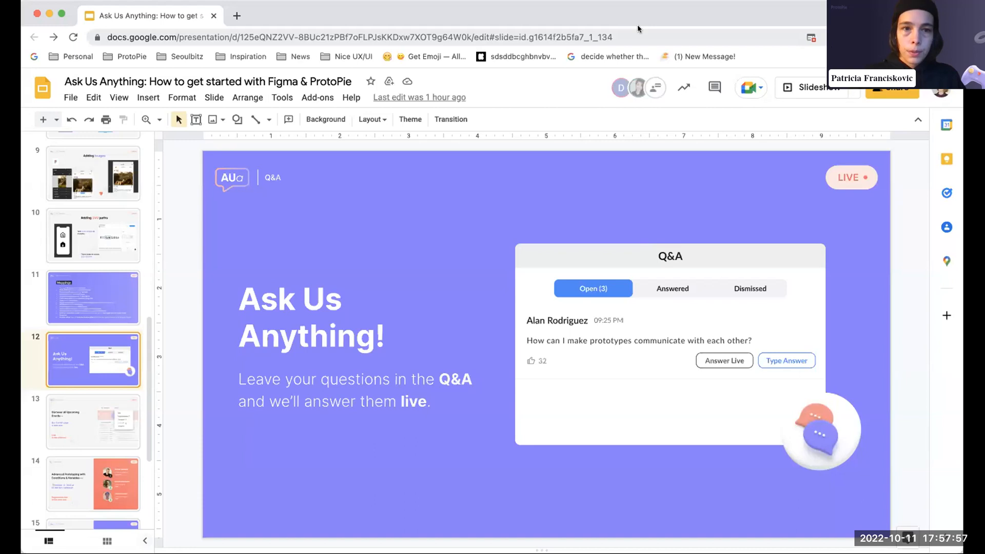
Advance the Google Slides deck through the upcoming events slides to slide 15, How to Use Conditions In ProtoPie.
key("Down")
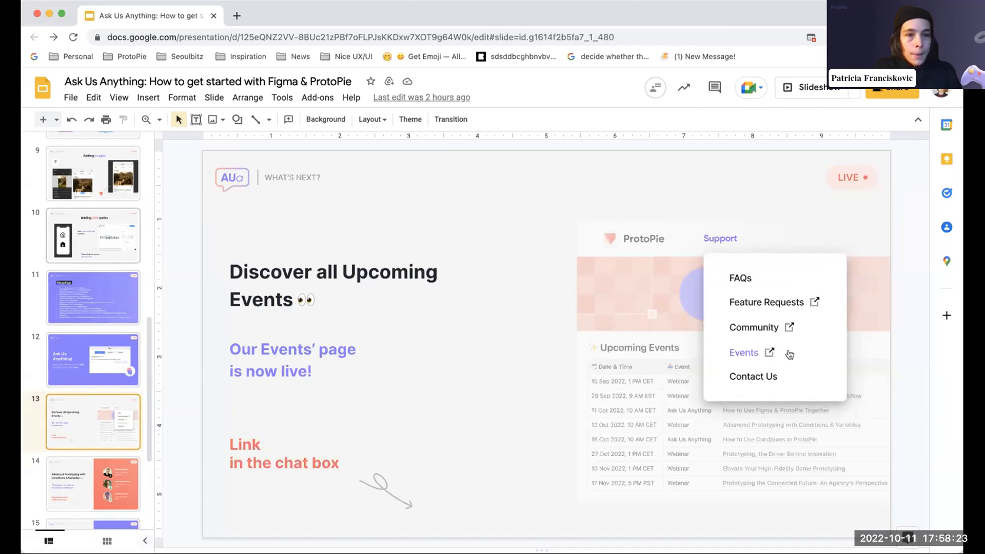
key("Down")
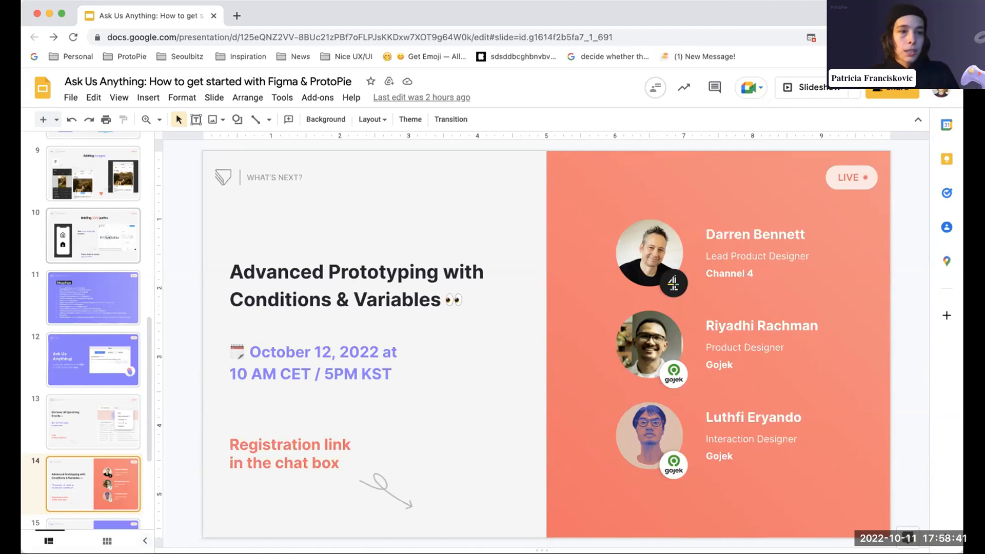
key("Down")
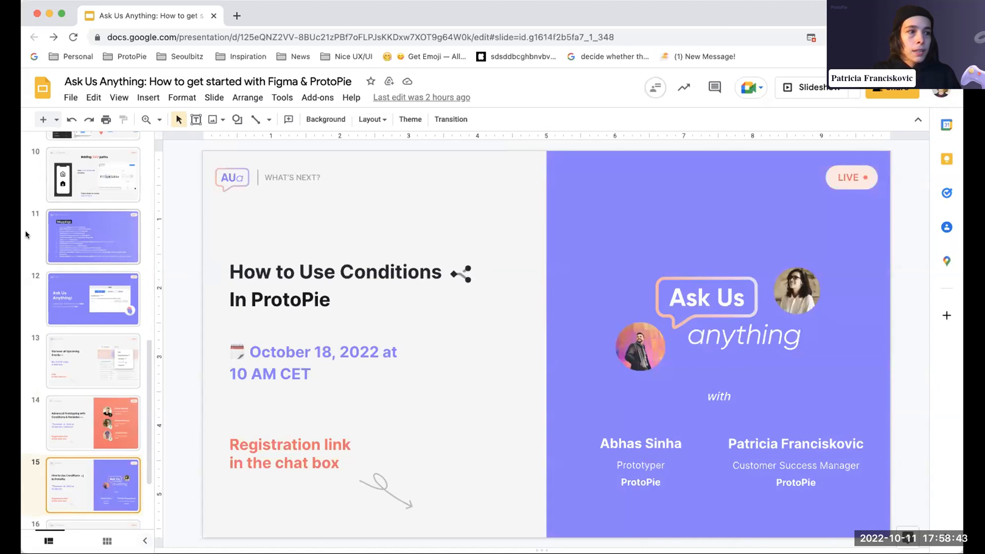